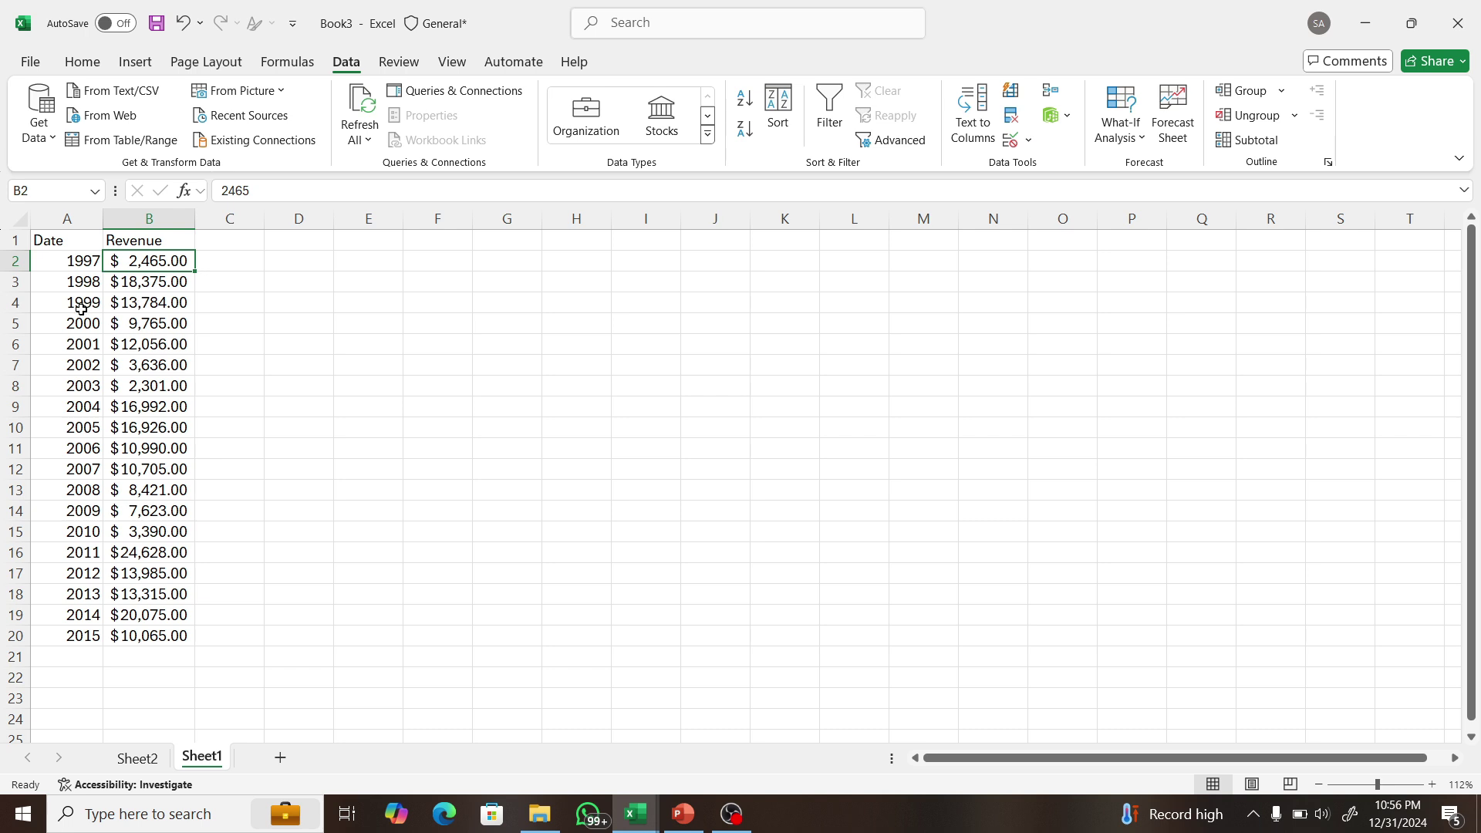
# - Add the year 2025 in the Date column directly below 2015, leaving its revenue cell selected
pyautogui.click(87, 634)
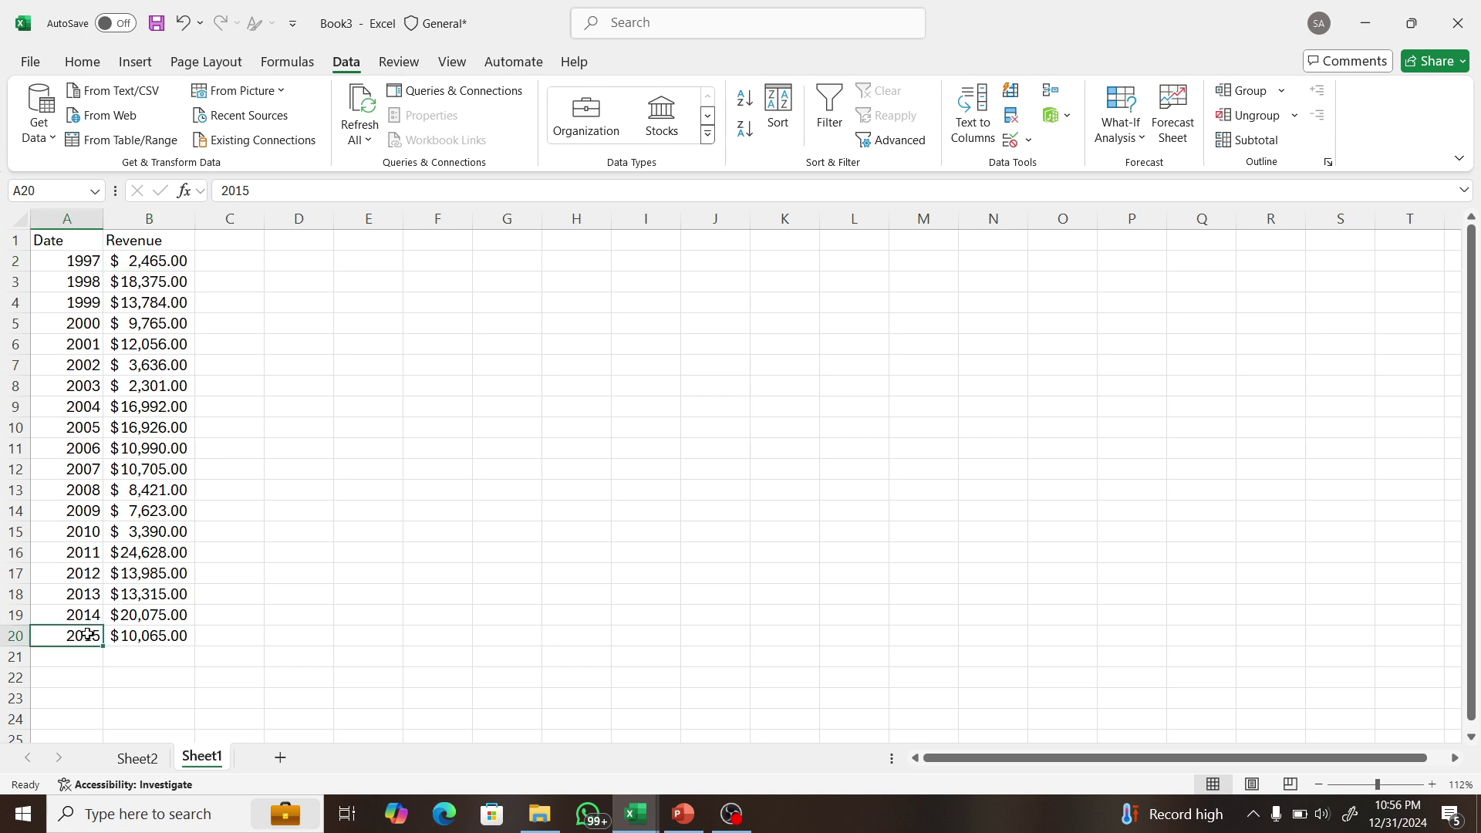
pyautogui.click(80, 668)
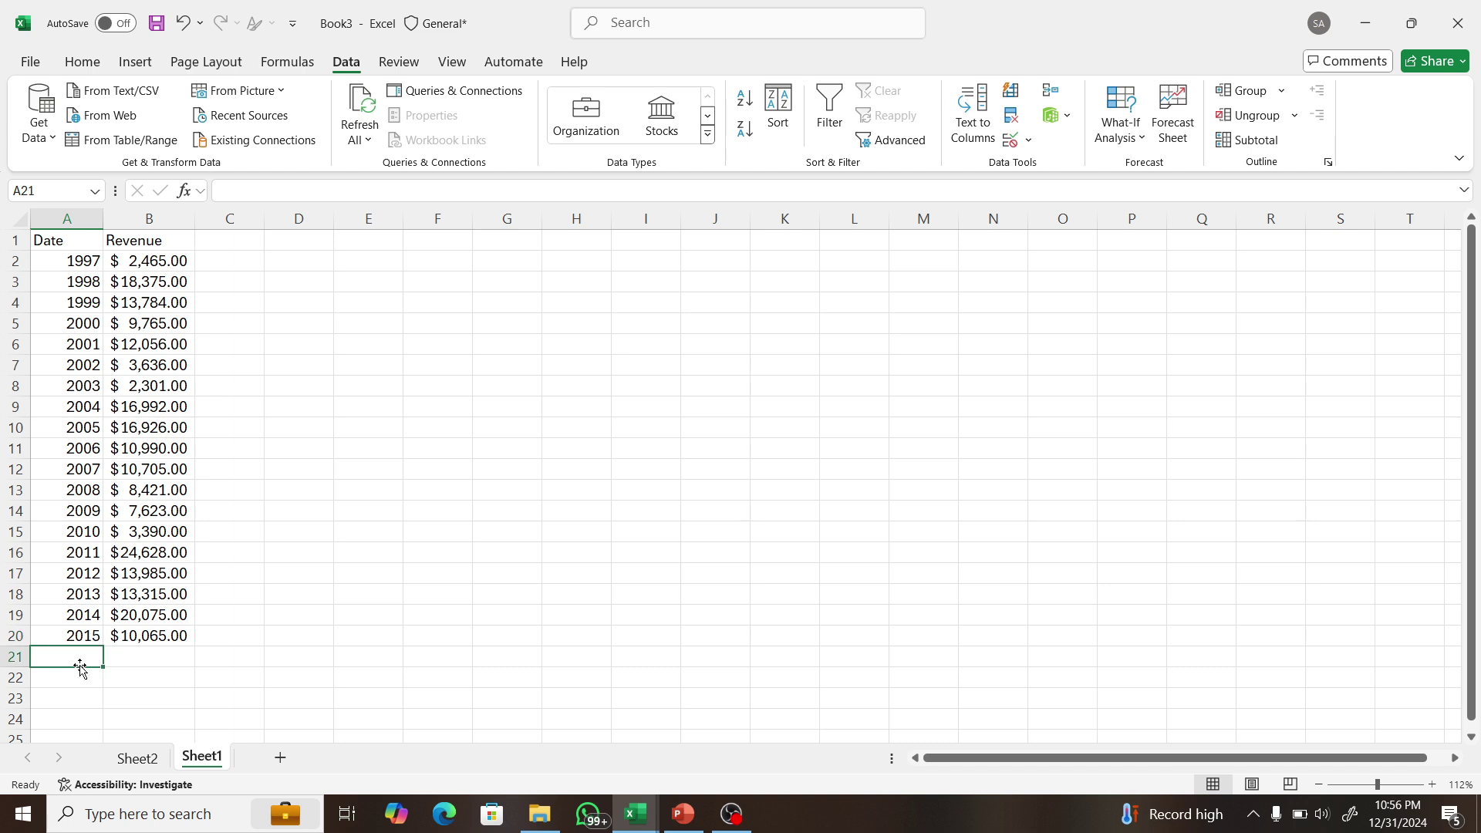
pyautogui.write('2025')
pyautogui.click(132, 670)
pyautogui.click(159, 656)
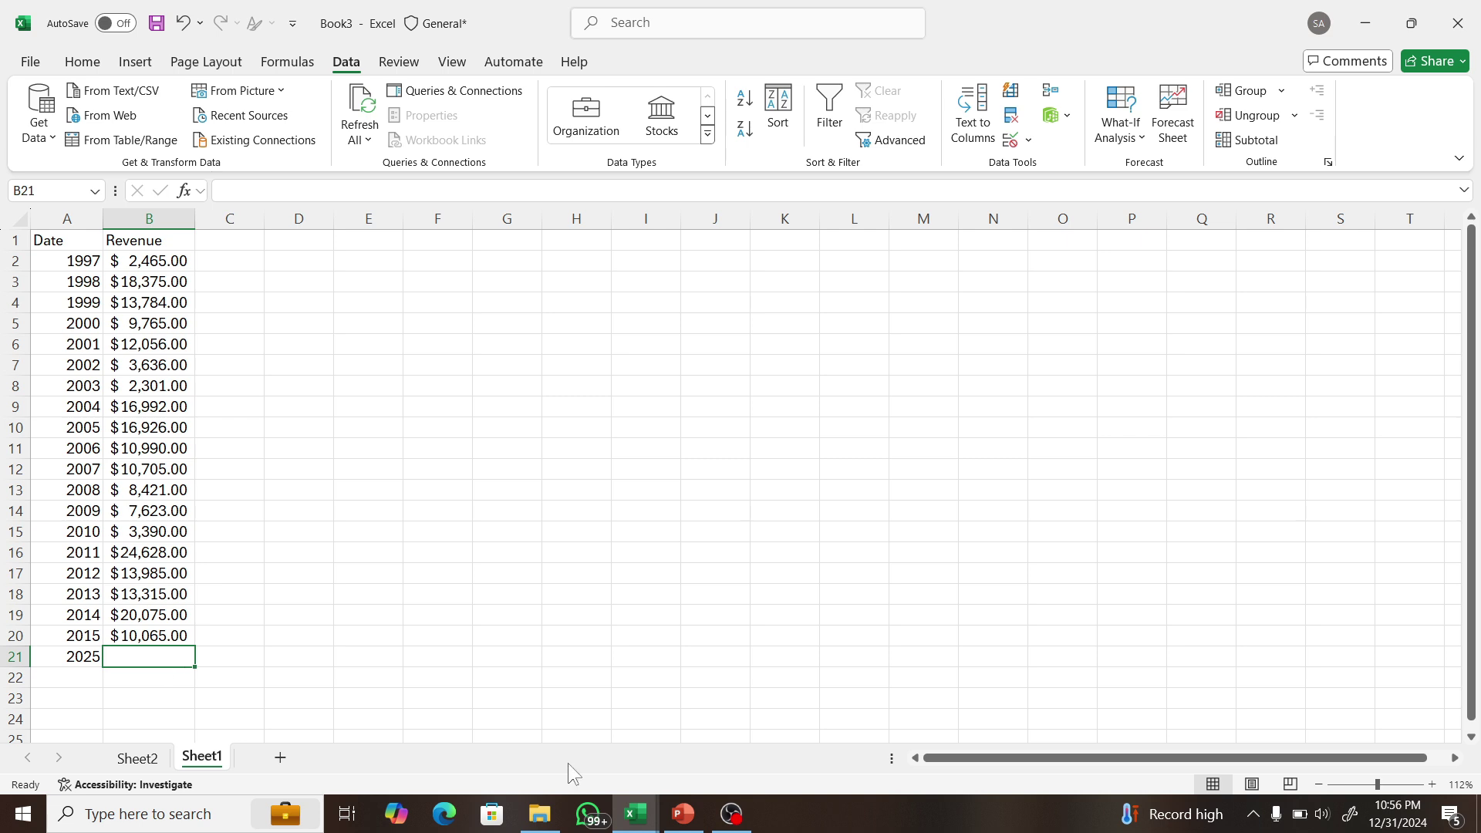
# - Switch to PowerPoint to check the Forecast.linear item on the forecasting methods slide, and return to the Book3 workbook in Excel
pyautogui.click(684, 814)
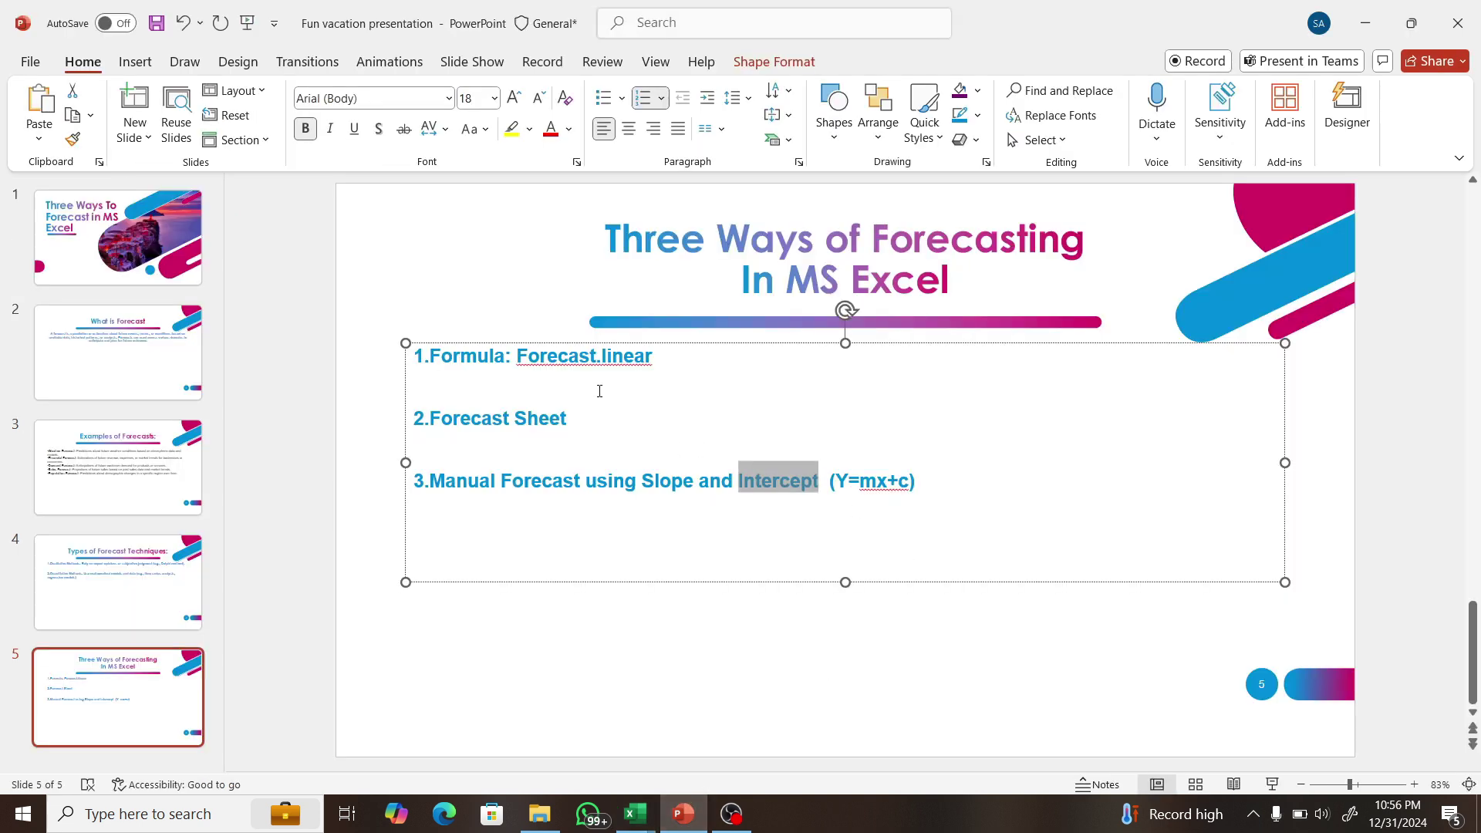
pyautogui.click(595, 359)
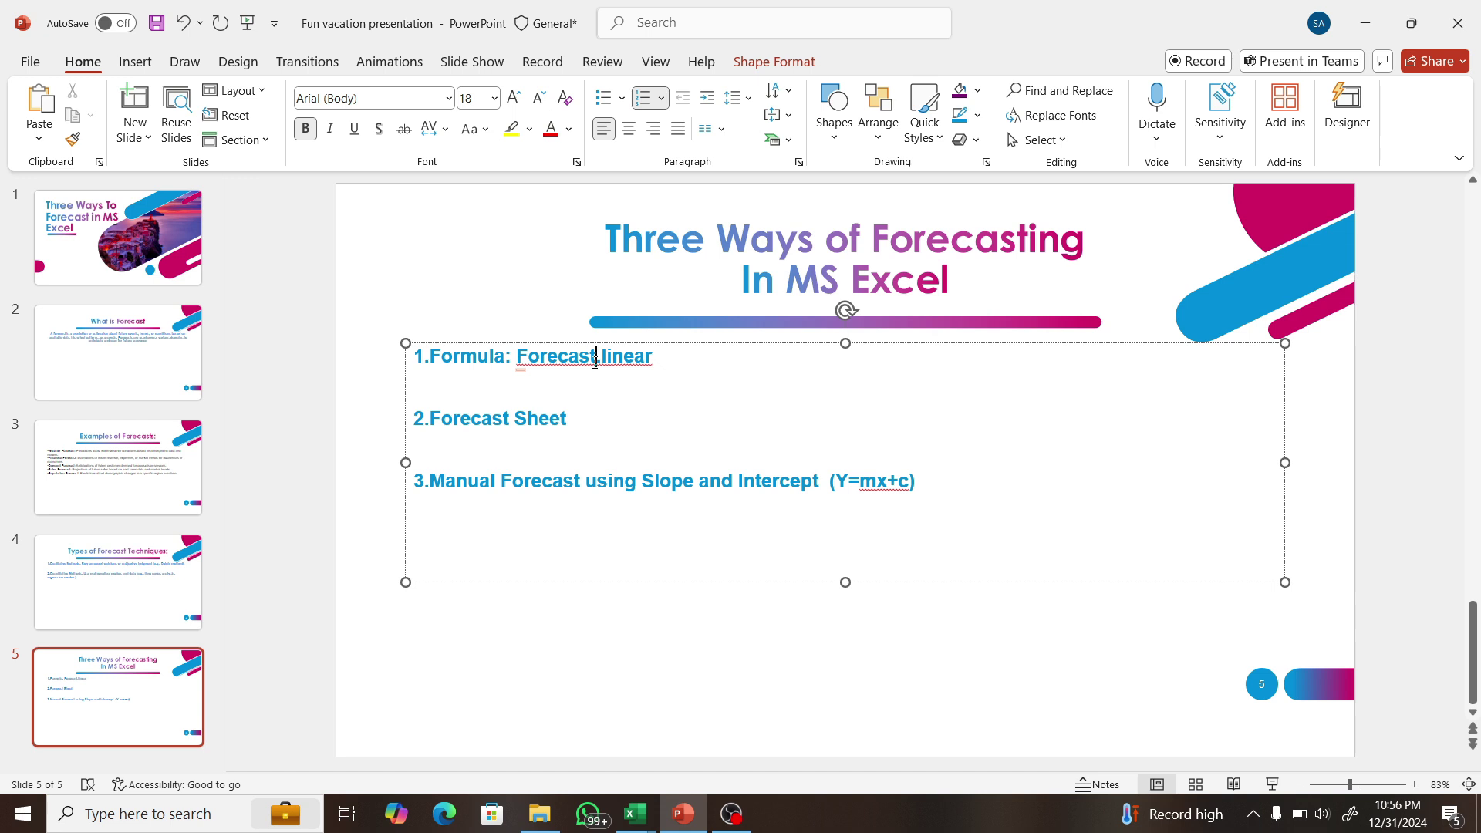
pyautogui.click(635, 814)
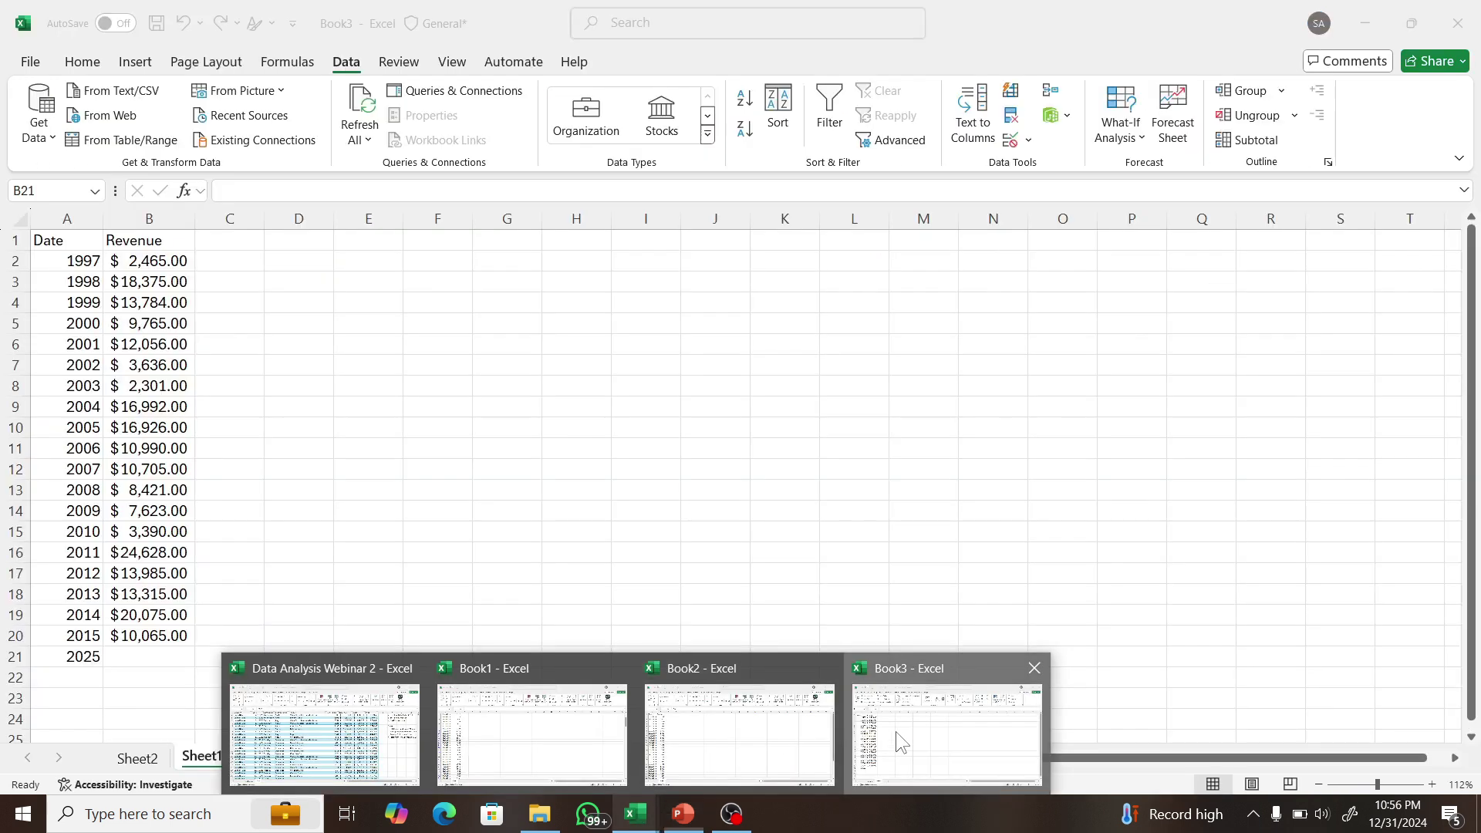
pyautogui.click(896, 732)
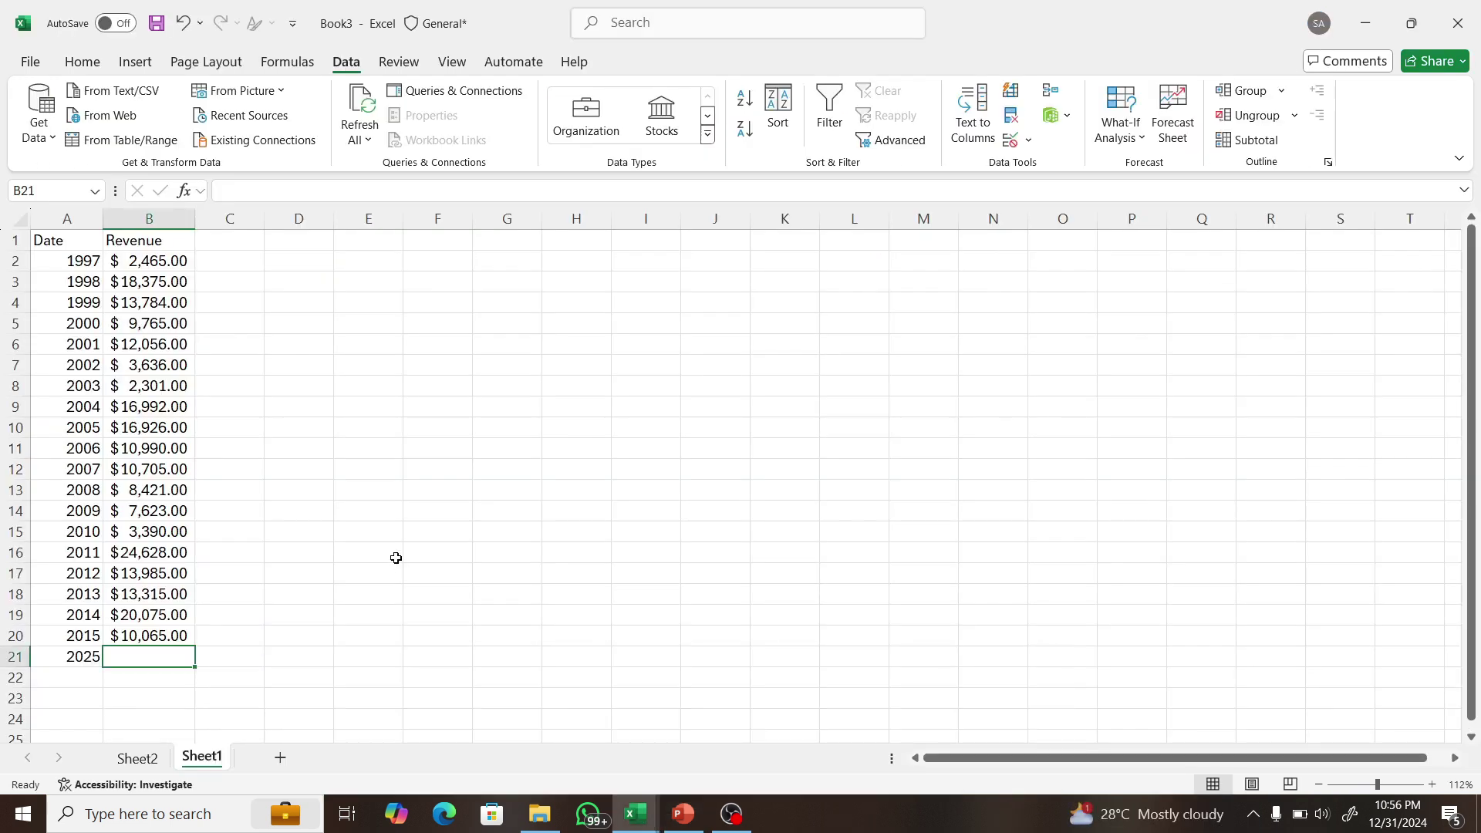
pyautogui.click(395, 554)
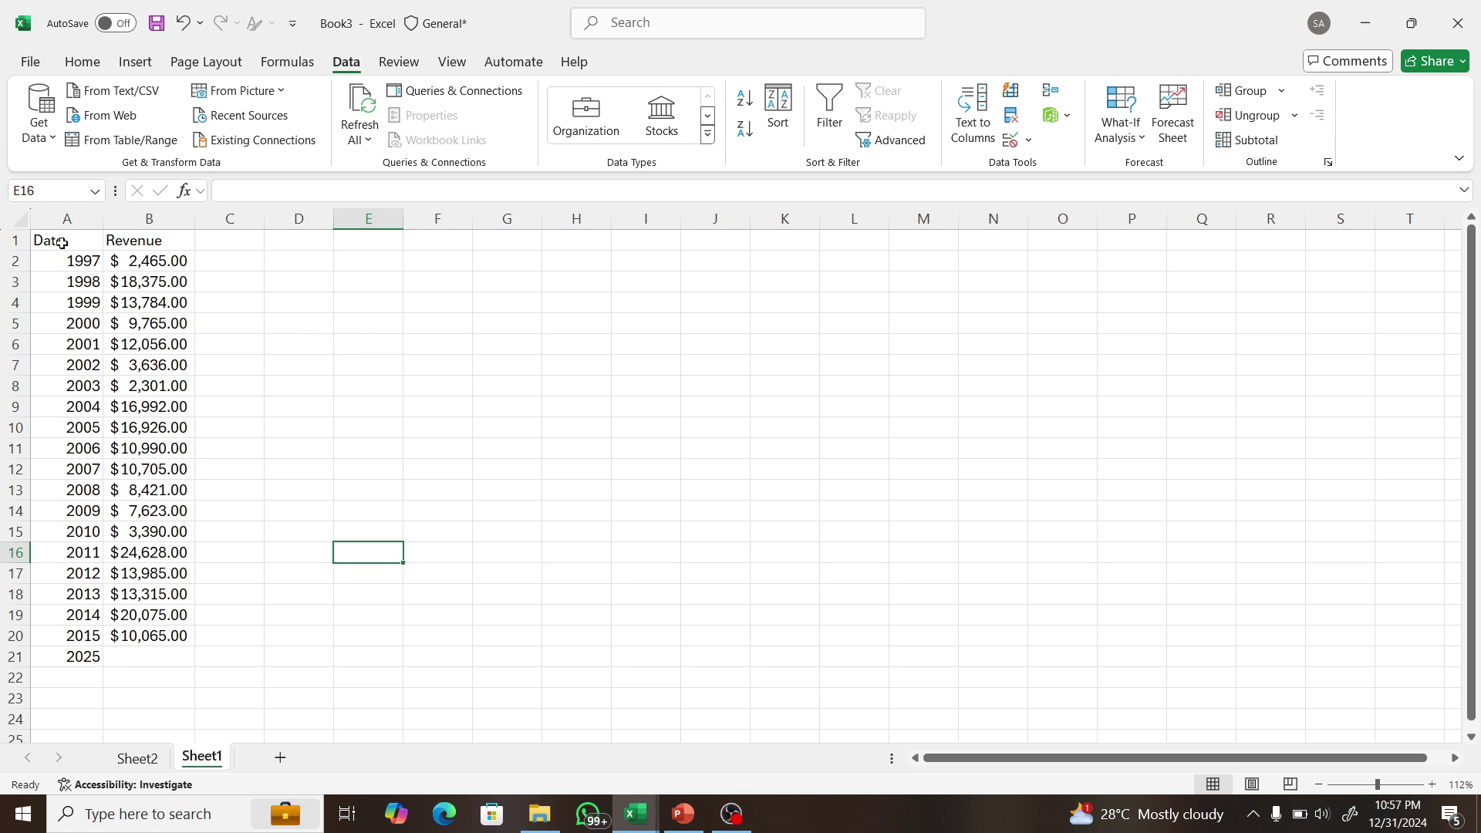
# - Examine the Date and Revenue columns and how the 1997 date pairs with its revenue
pyautogui.moveTo(53, 240); pyautogui.dragTo(71, 609)
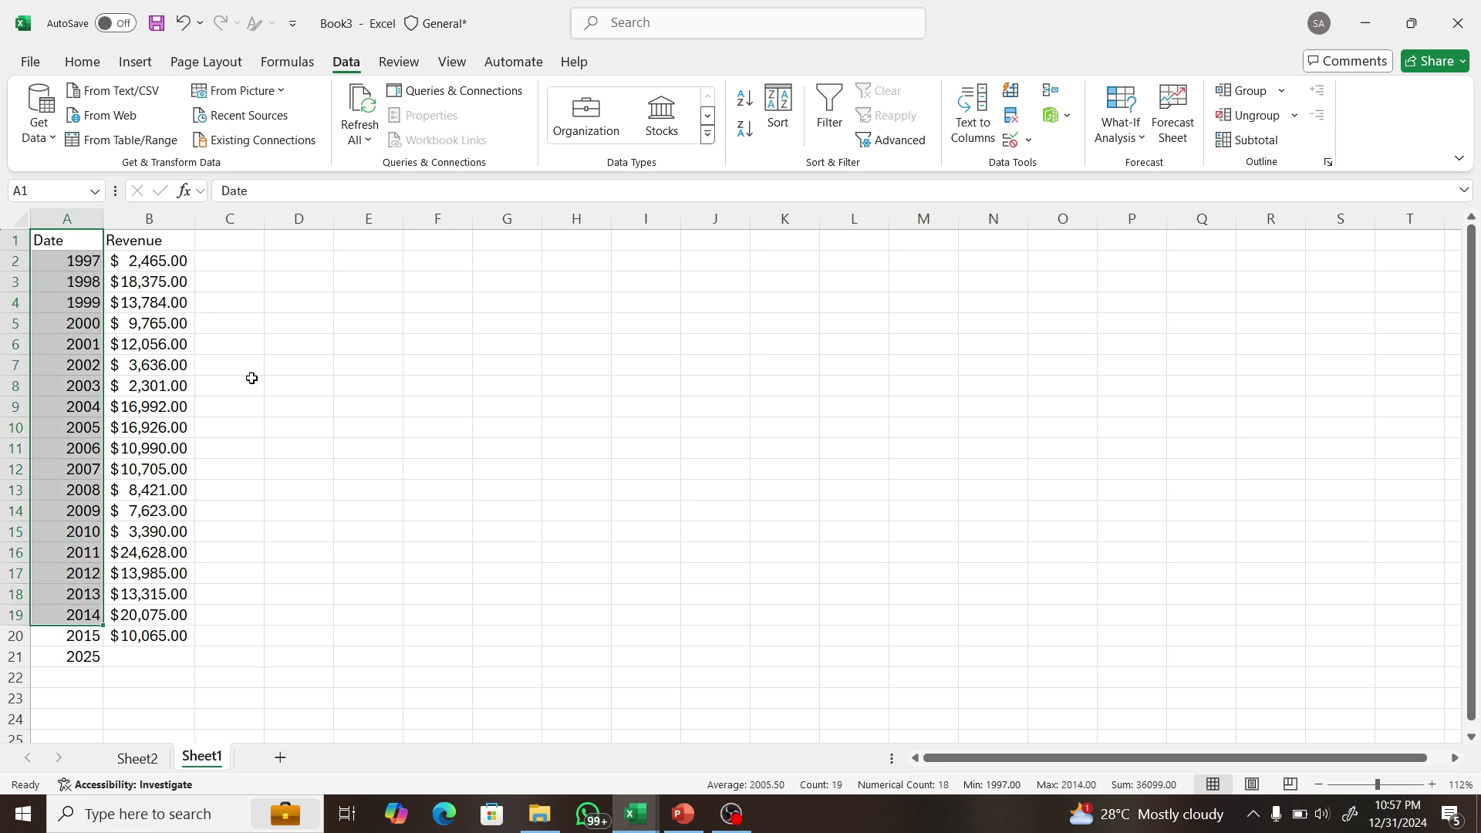
pyautogui.moveTo(150, 240); pyautogui.dragTo(160, 580)
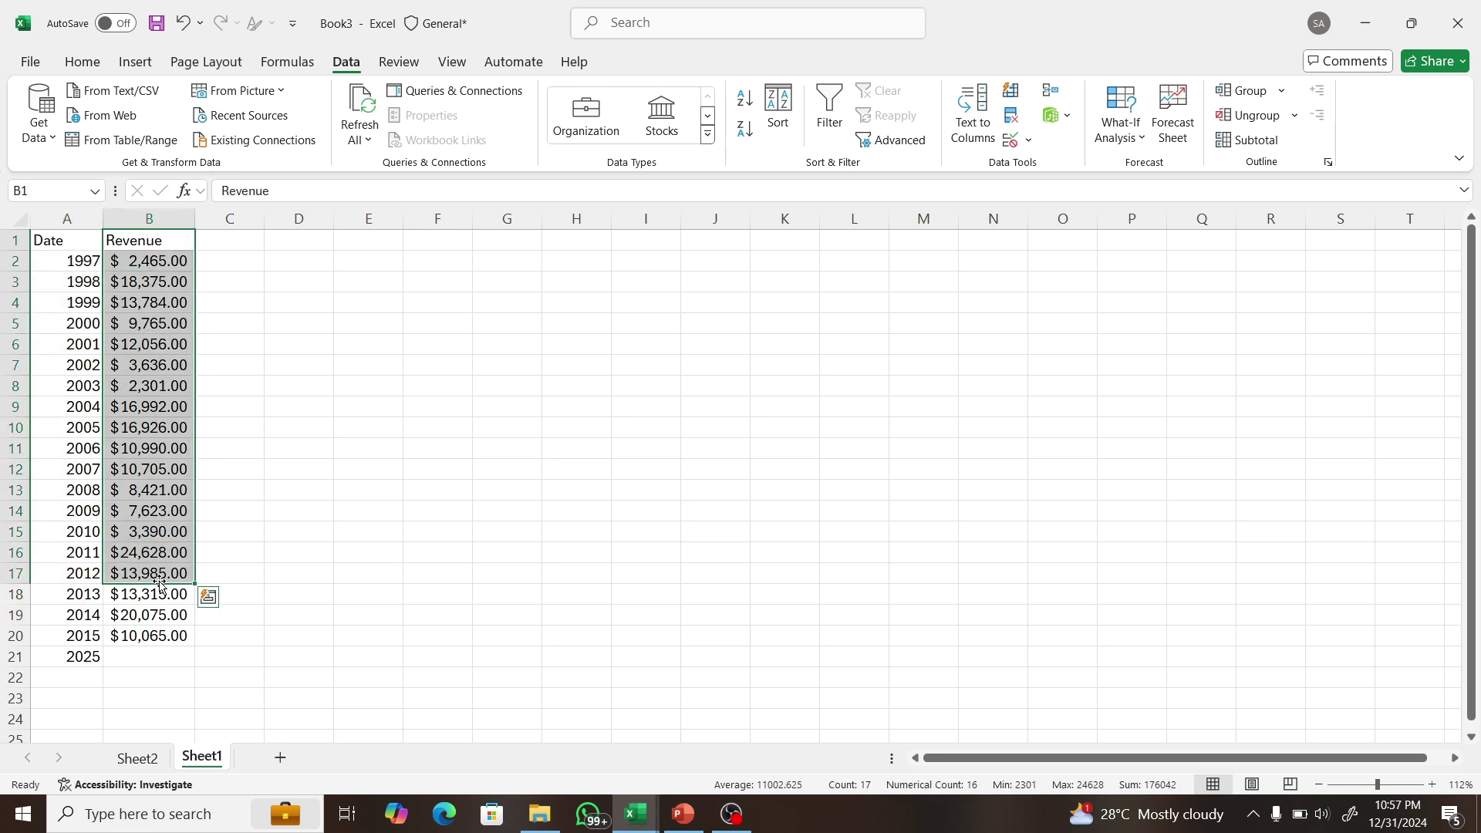
pyautogui.click(72, 260)
pyautogui.click(136, 267)
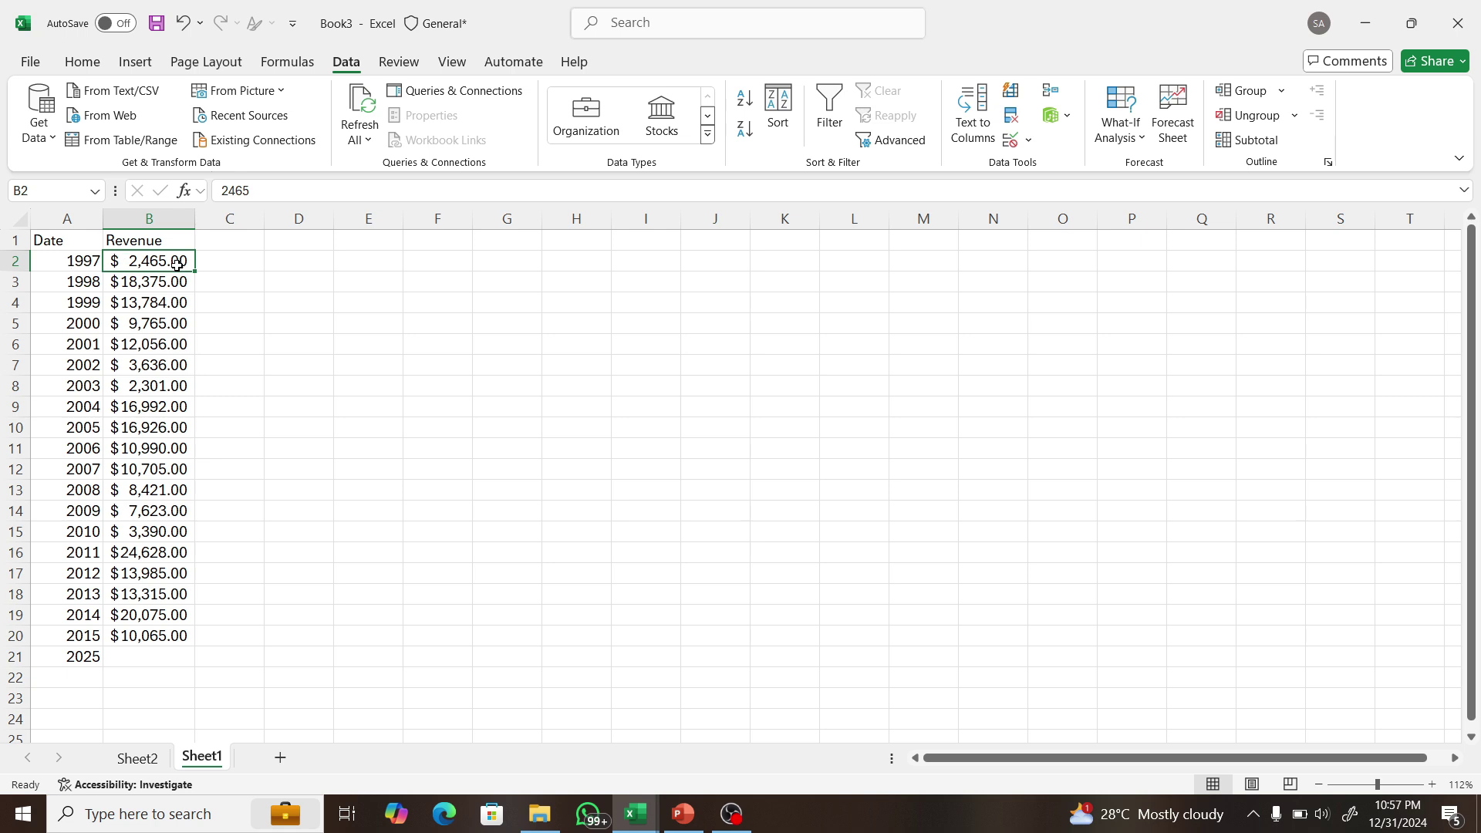
pyautogui.click(75, 280)
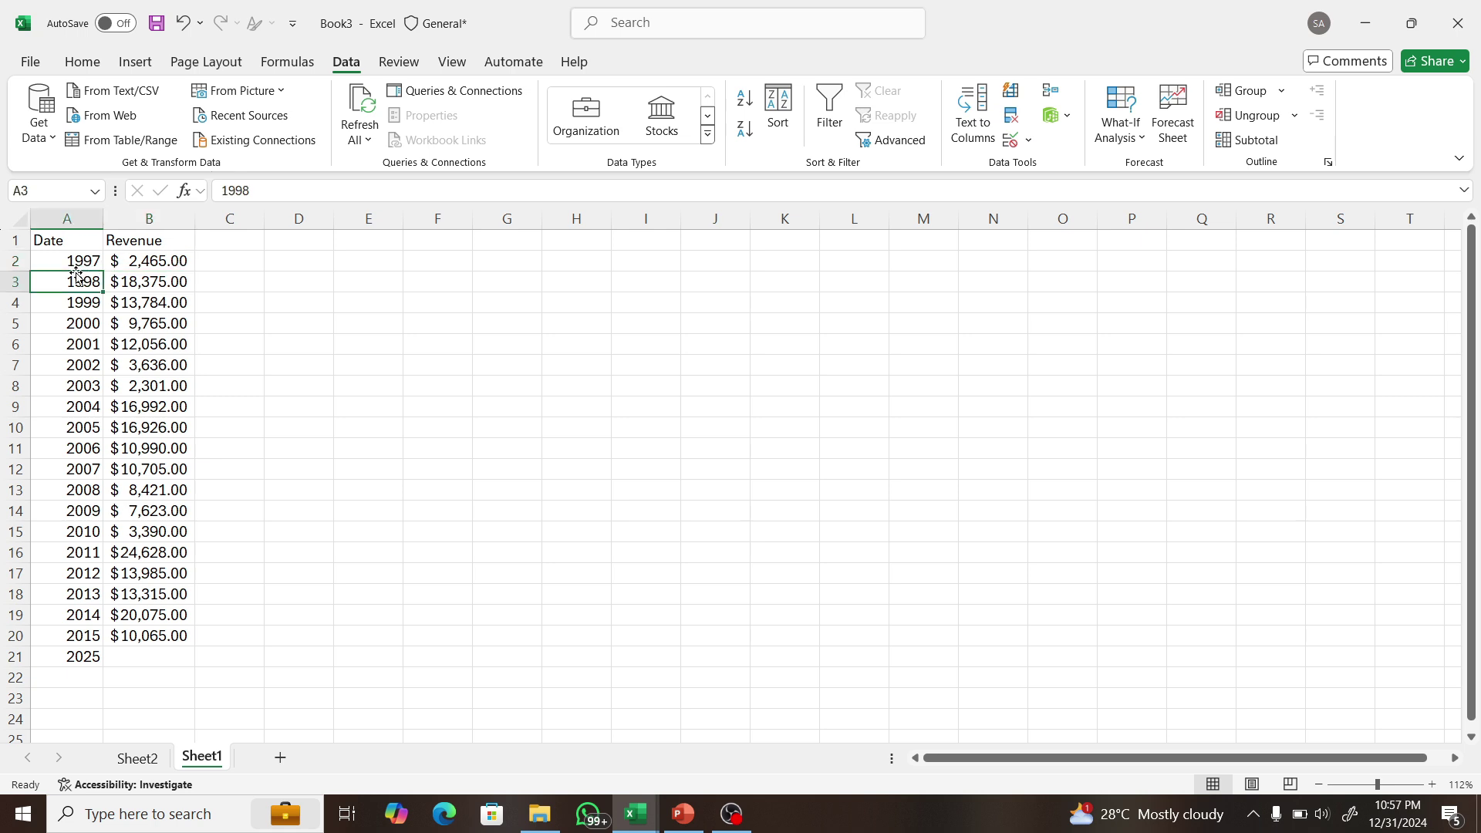
pyautogui.moveTo(87, 262); pyautogui.dragTo(118, 262)
pyautogui.click(117, 262)
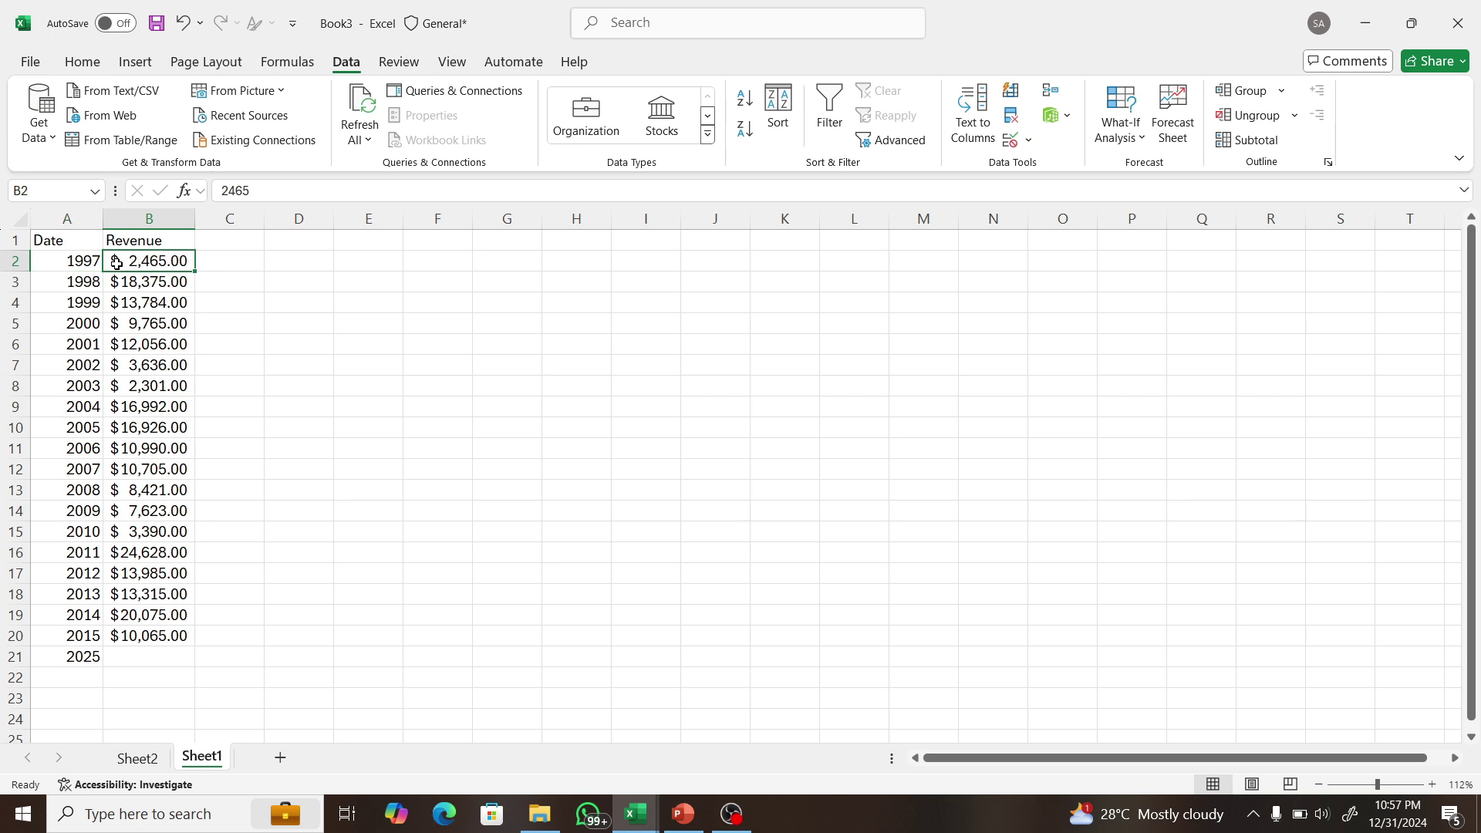
pyautogui.click(70, 261)
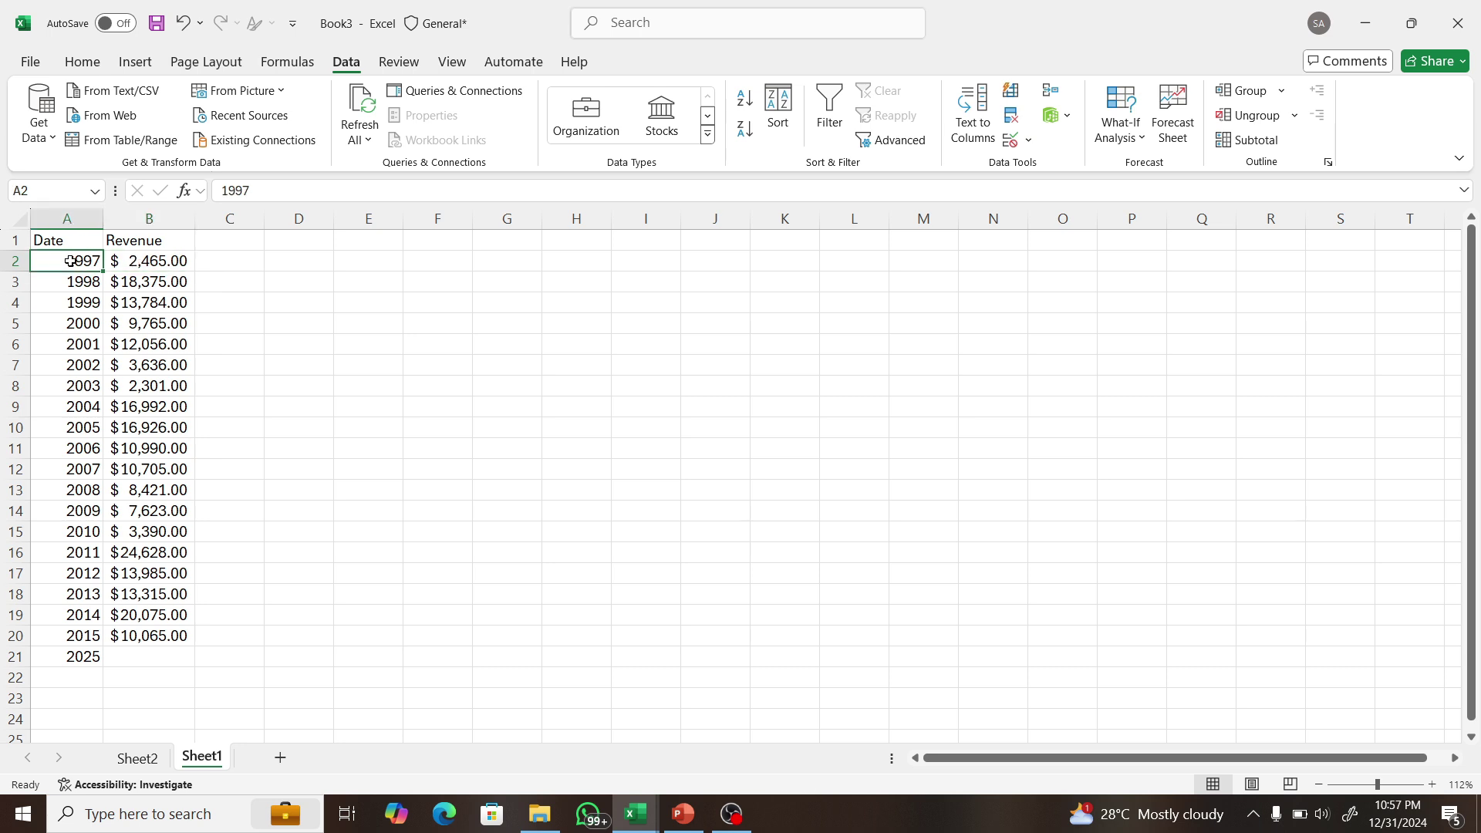
pyautogui.click(145, 263)
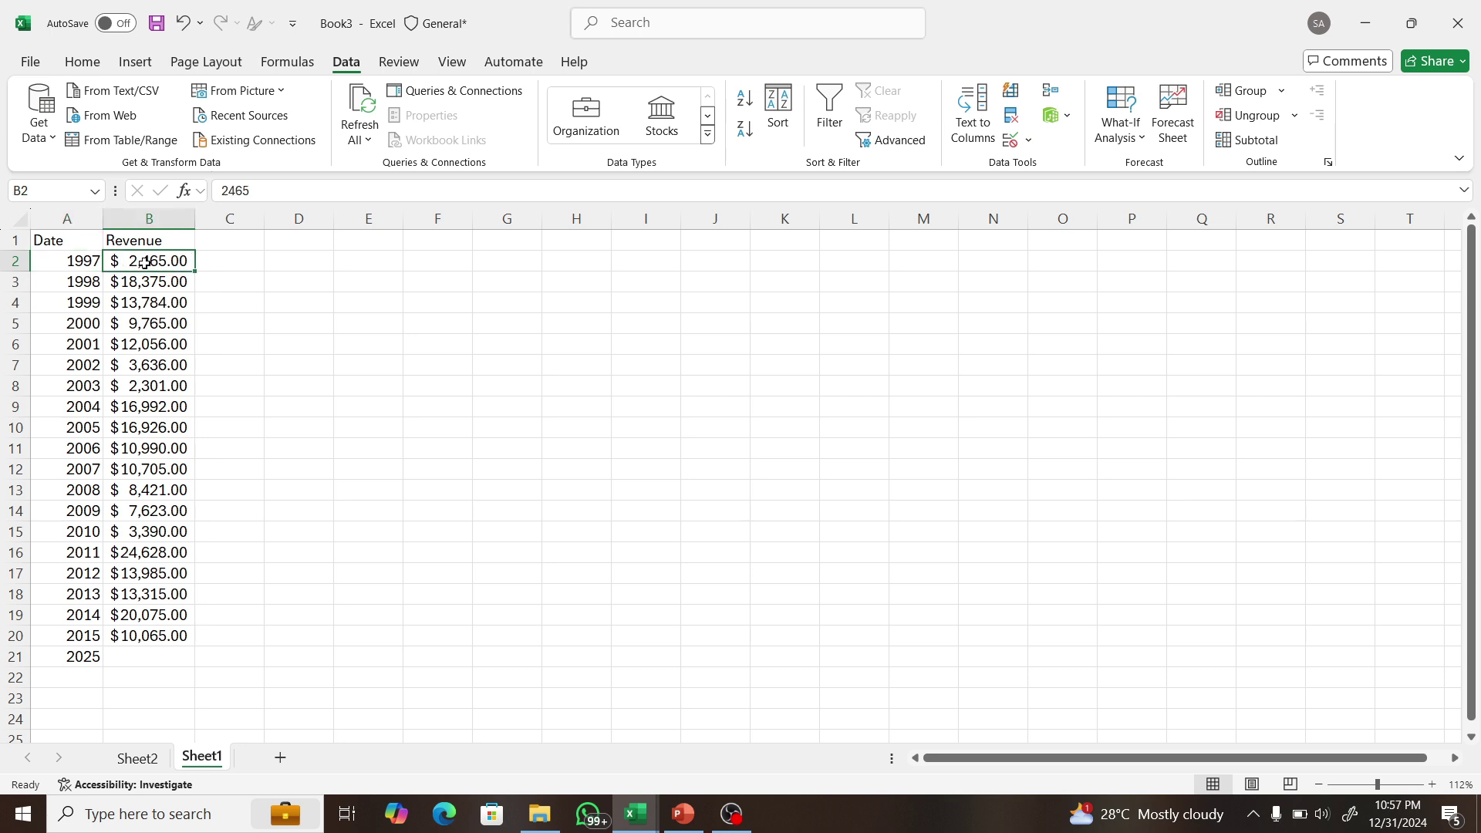
# - Insert a blank row above the Date and Revenue header row
pyautogui.click(12, 240)
pyautogui.rightClick(11, 240)
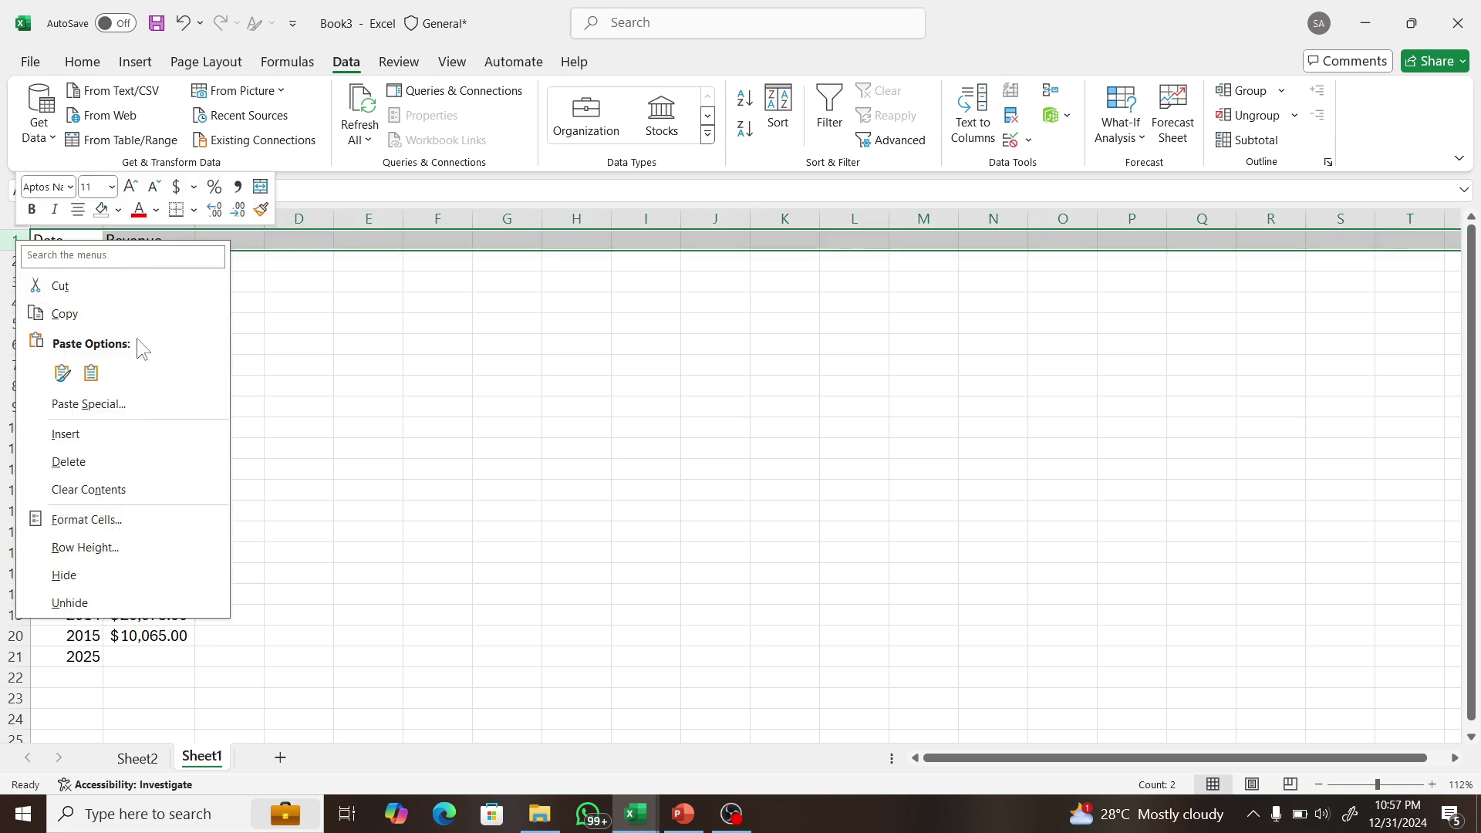
pyautogui.click(95, 433)
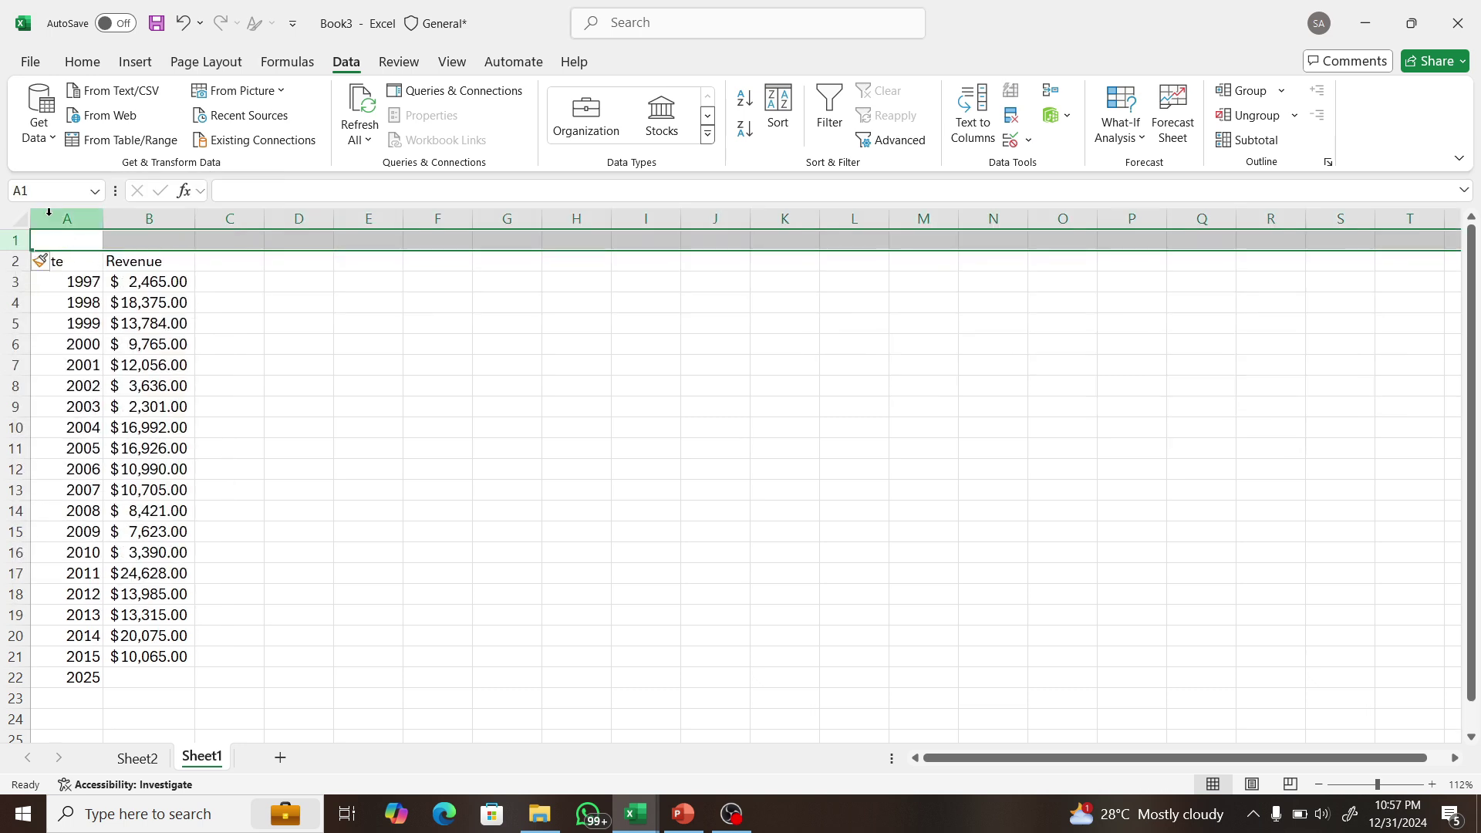
# - Label the Date column X and the Revenue column Y in the empty first row
pyautogui.click(71, 243)
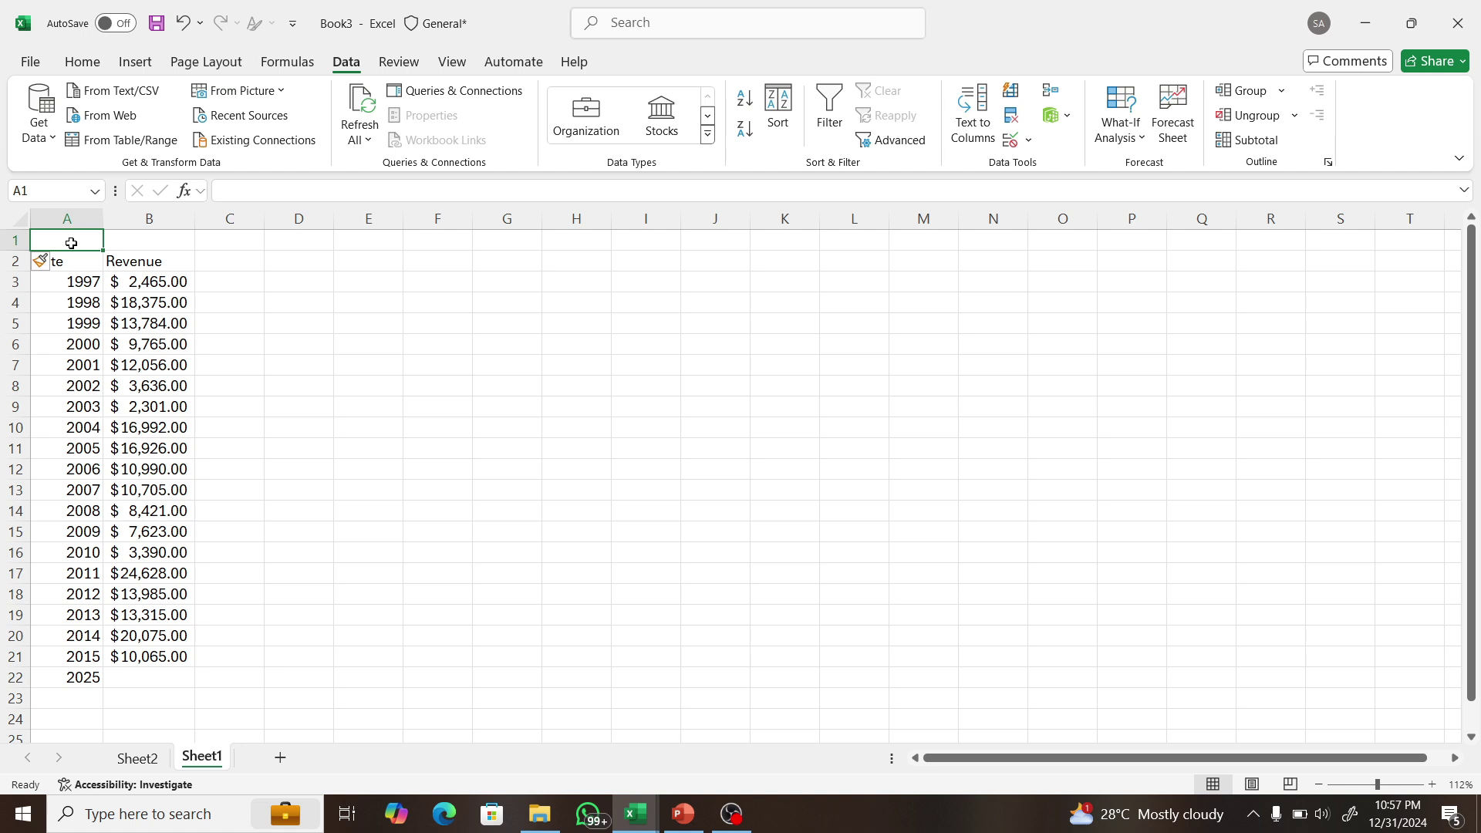
pyautogui.write('XZ')
pyautogui.press('BackSpace')
pyautogui.click(155, 244)
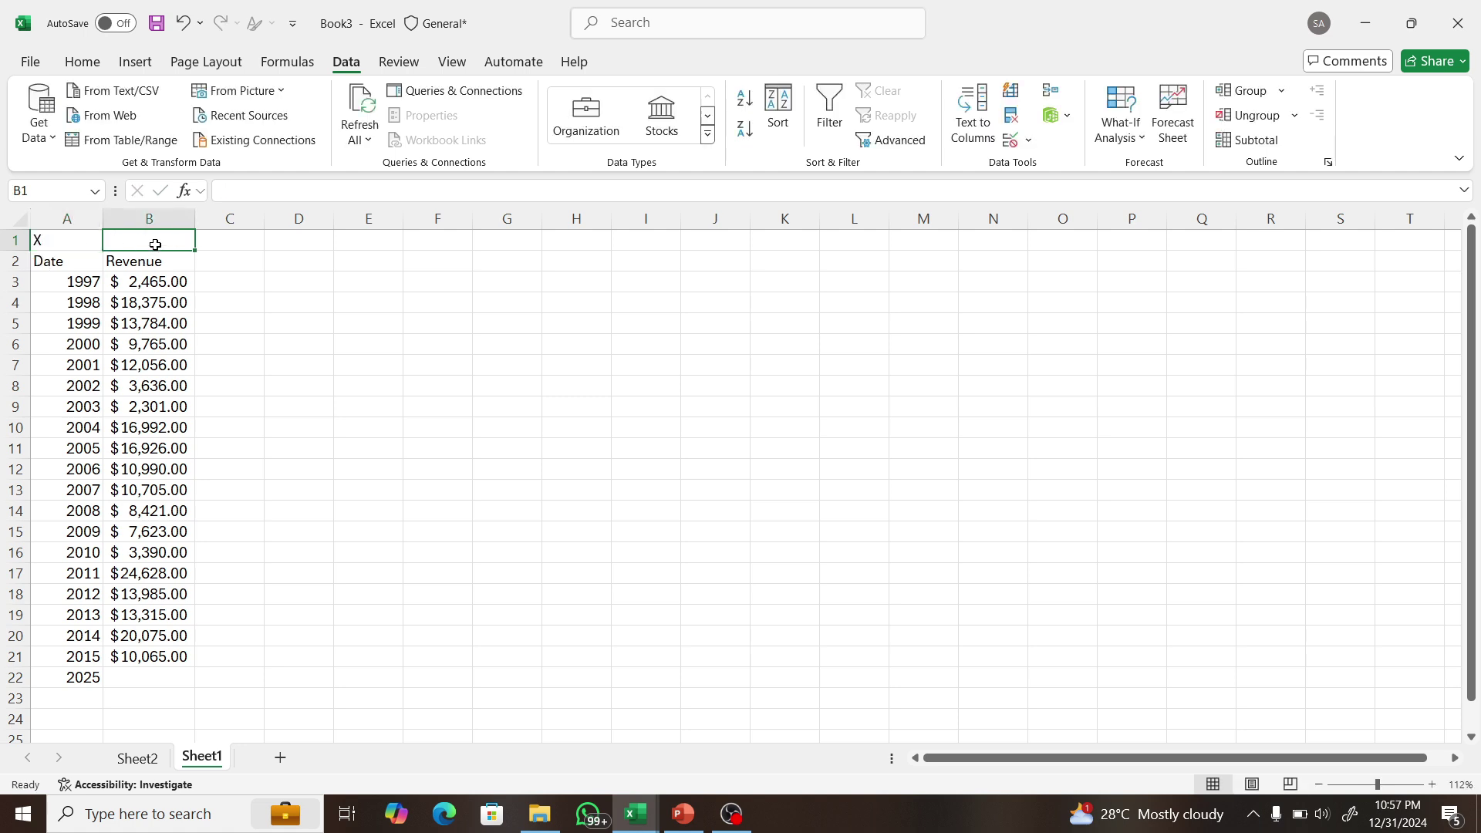
pyautogui.write('Y')
pyautogui.click(231, 282)
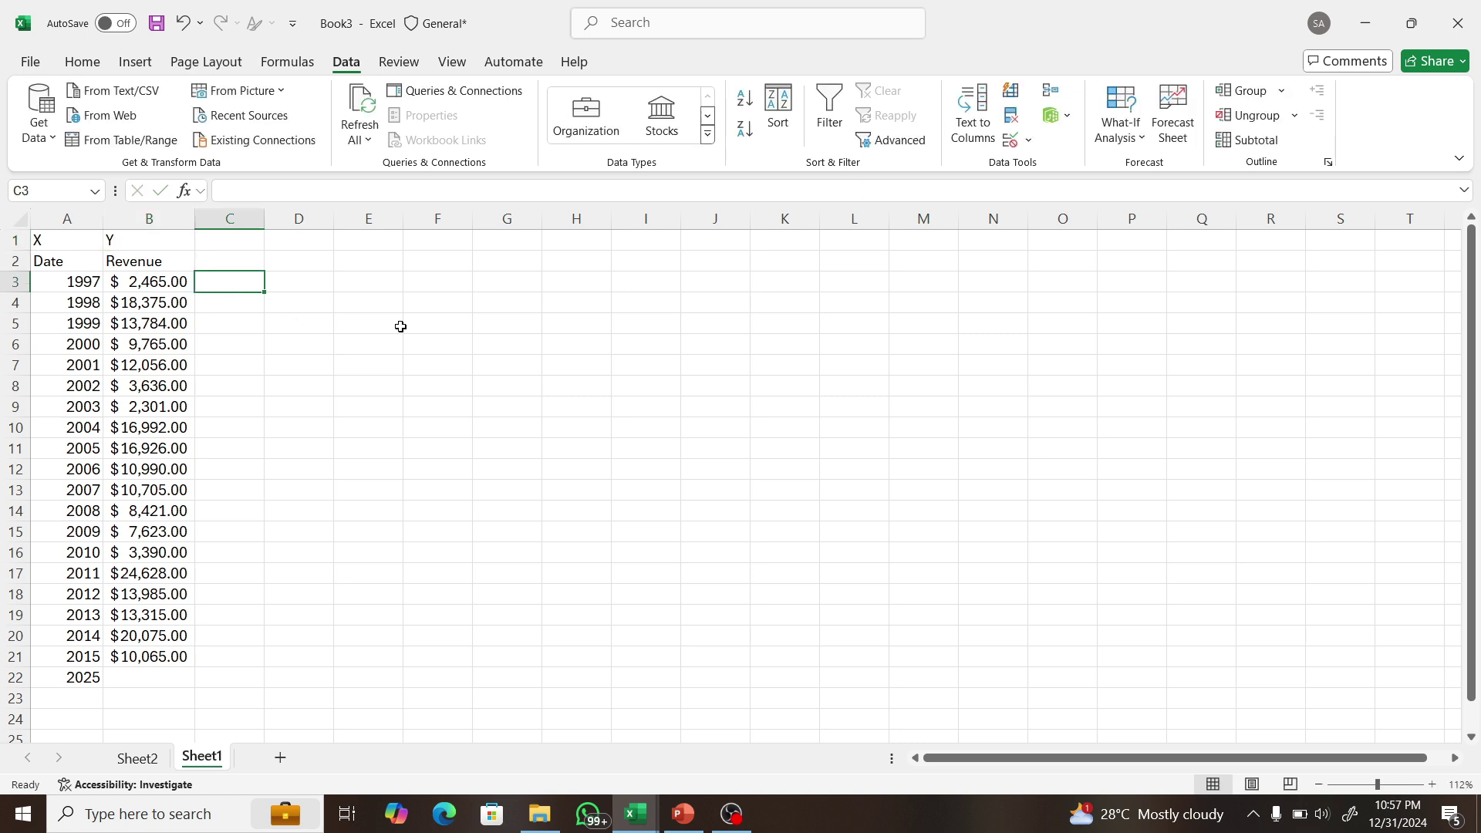
pyautogui.click(423, 324)
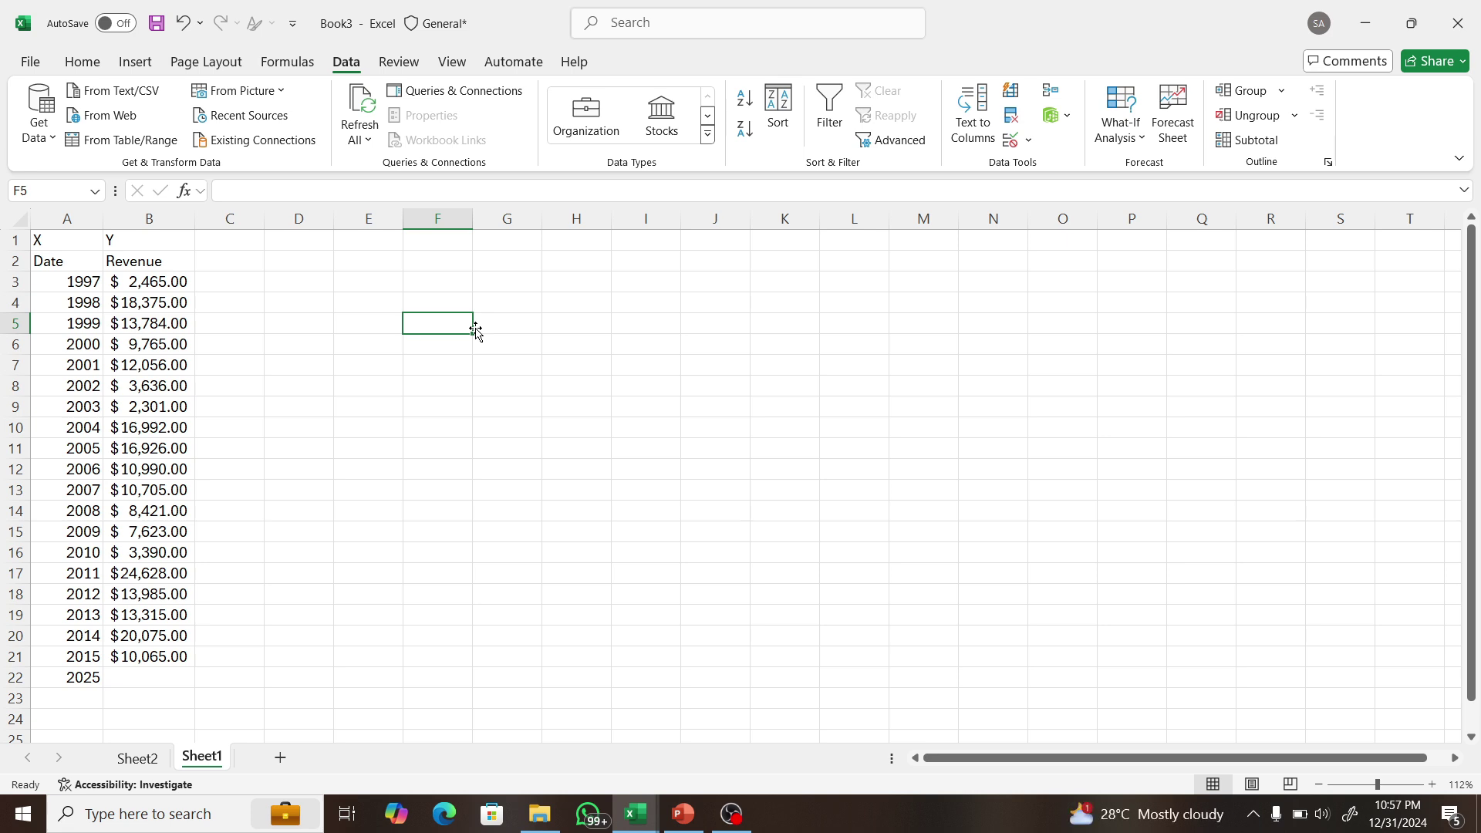
pyautogui.moveTo(61, 263); pyautogui.dragTo(79, 658)
pyautogui.moveTo(163, 265); pyautogui.dragTo(164, 652)
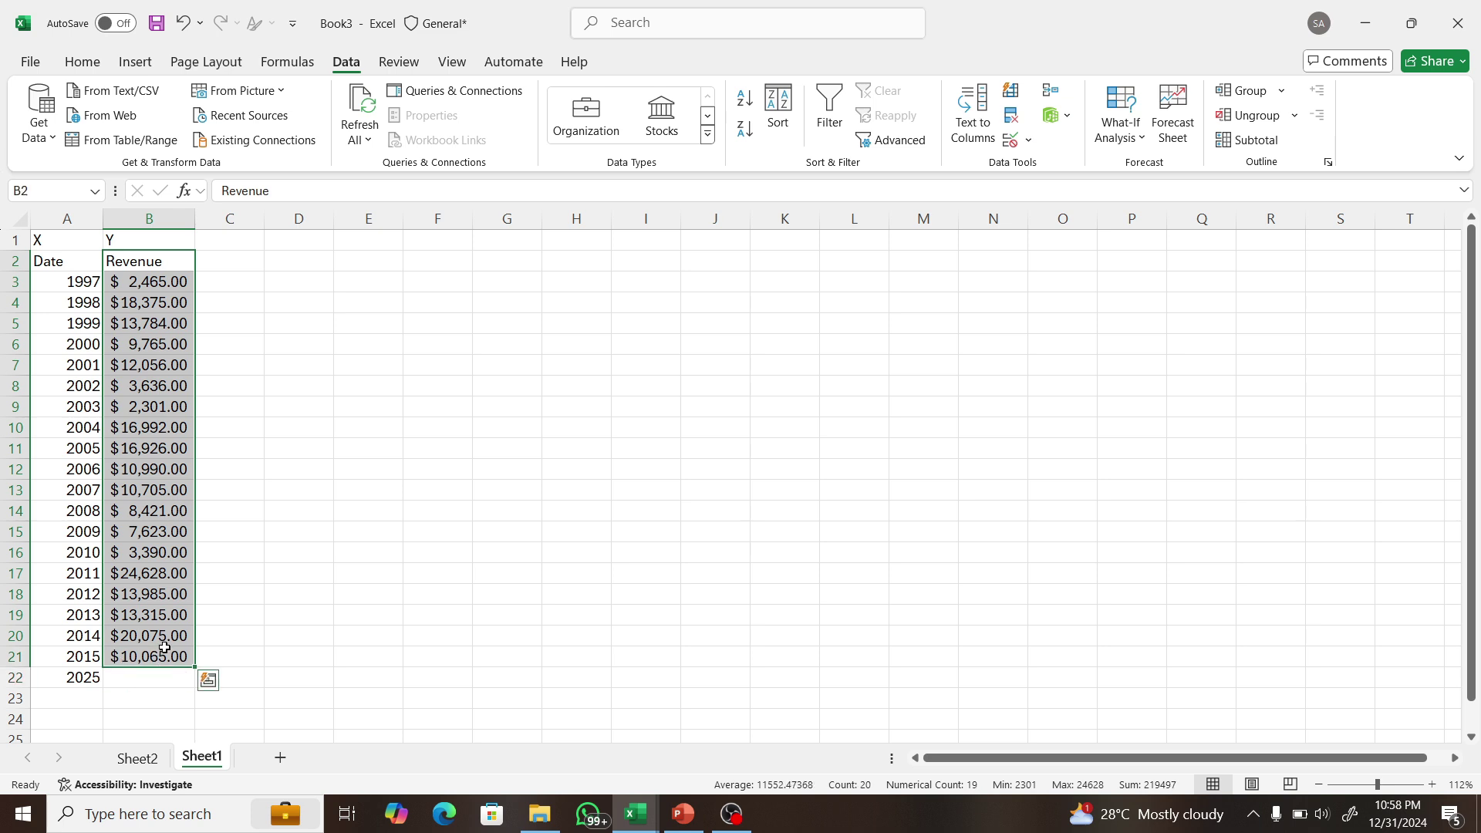
# - Start a FORECAST.LINEAR formula in B22, the 2025 revenue cell, with A22 as the x argument
pyautogui.click(166, 677)
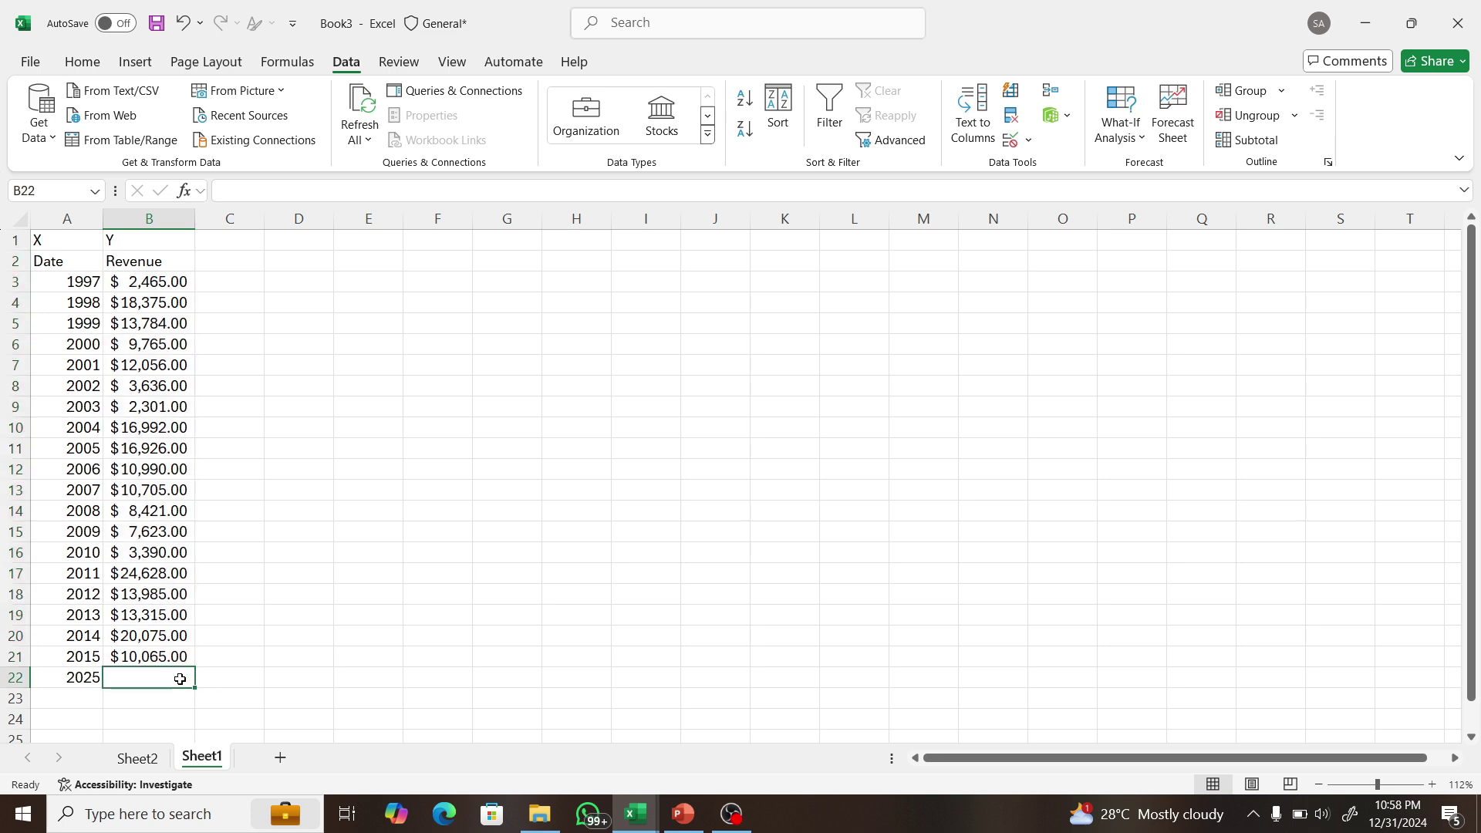
pyautogui.moveTo(1468, 607); pyautogui.dragTo(1468, 635)
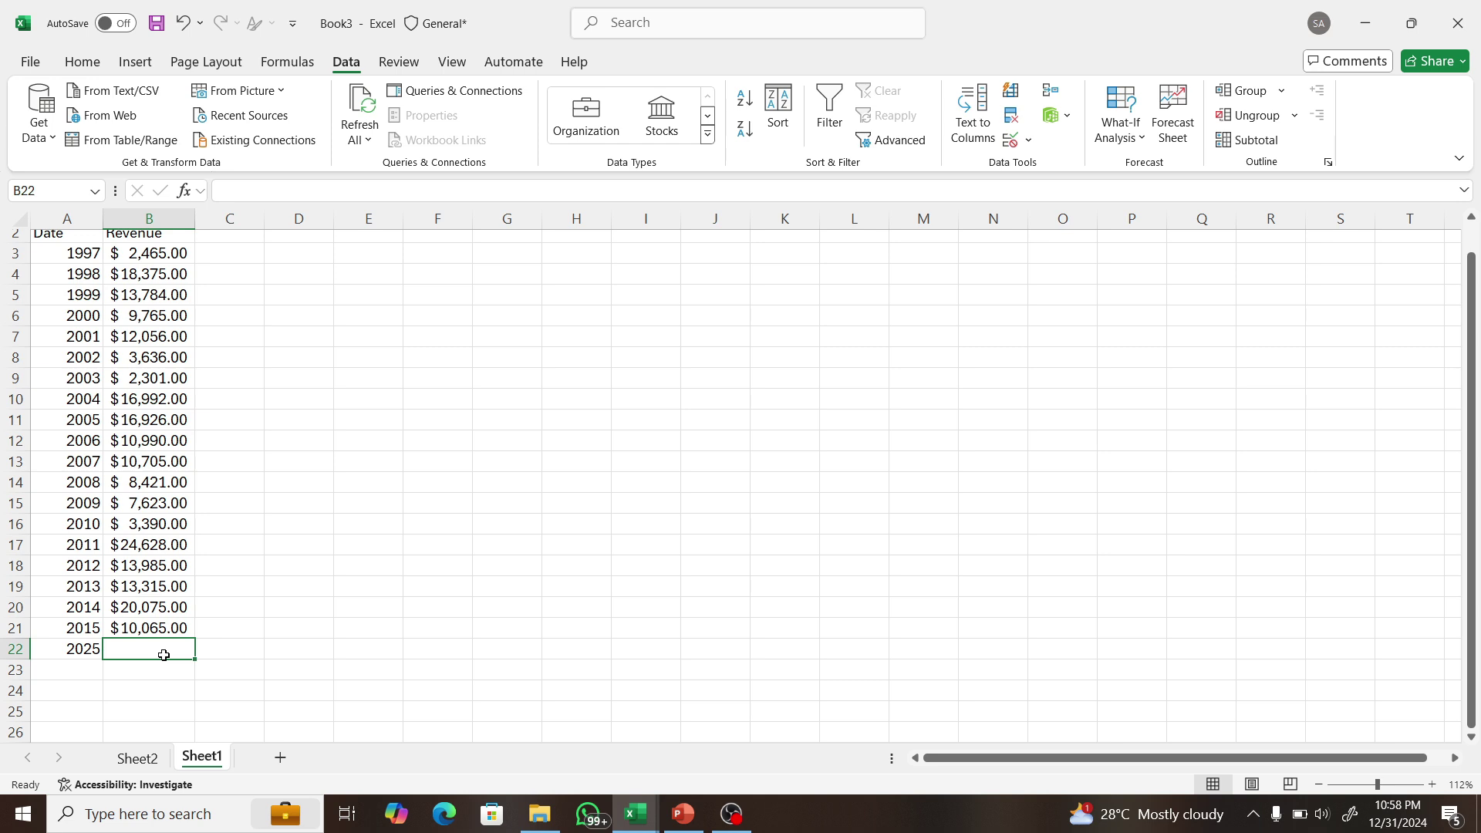
pyautogui.hotkey('alt', 'm')
pyautogui.write('=')
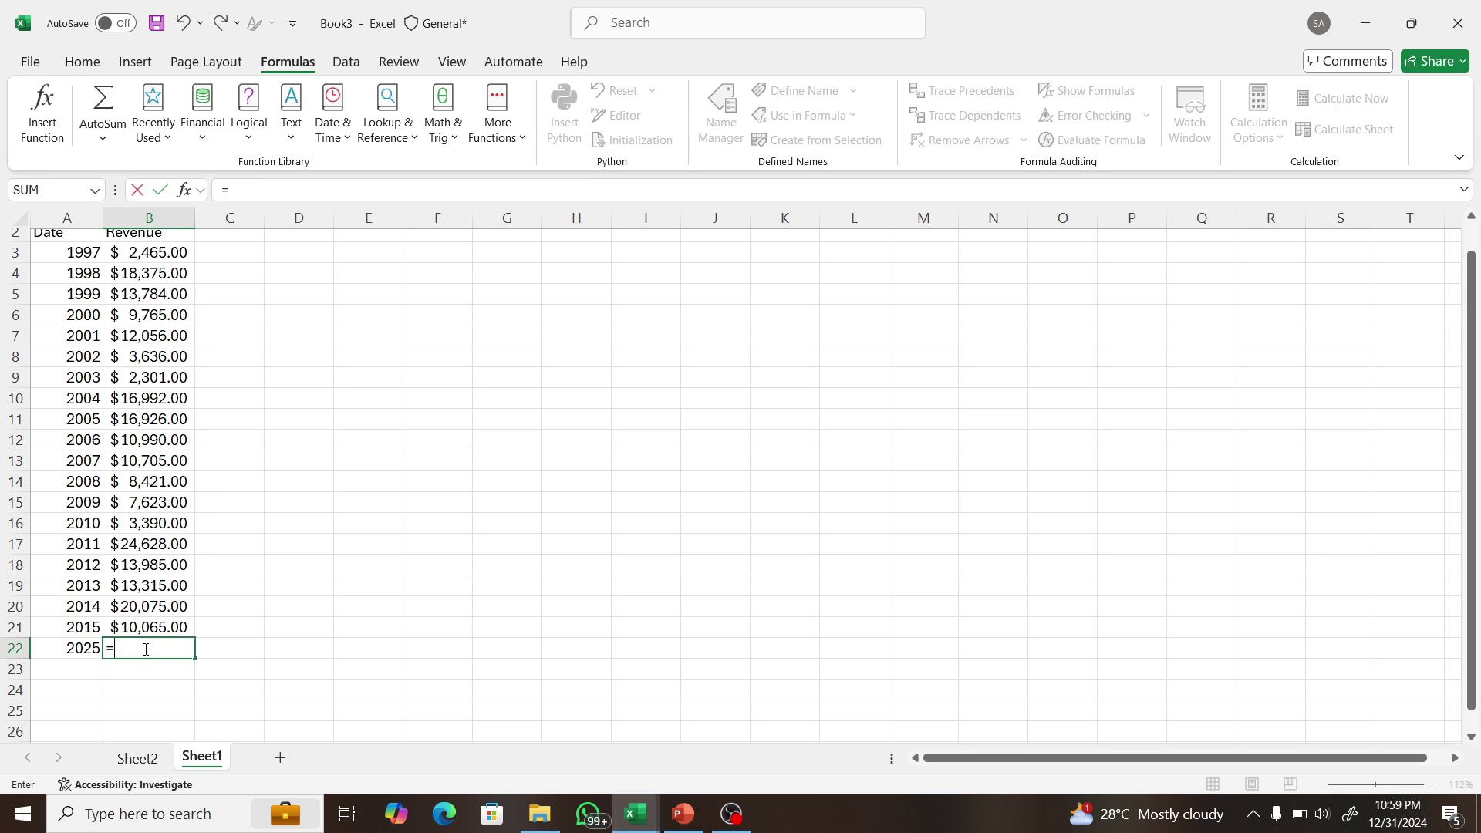
pyautogui.write('fore')
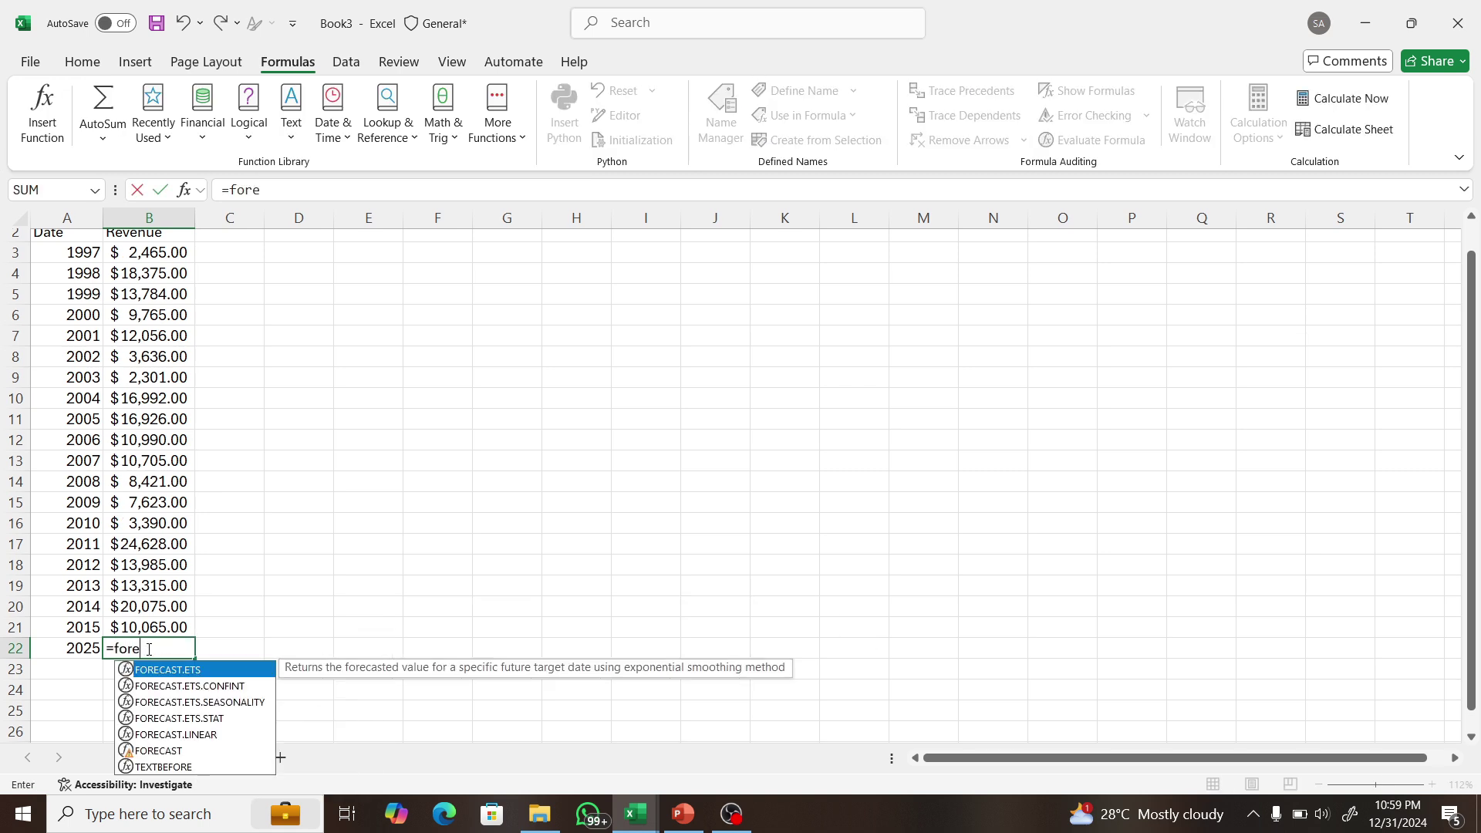
pyautogui.click(205, 734)
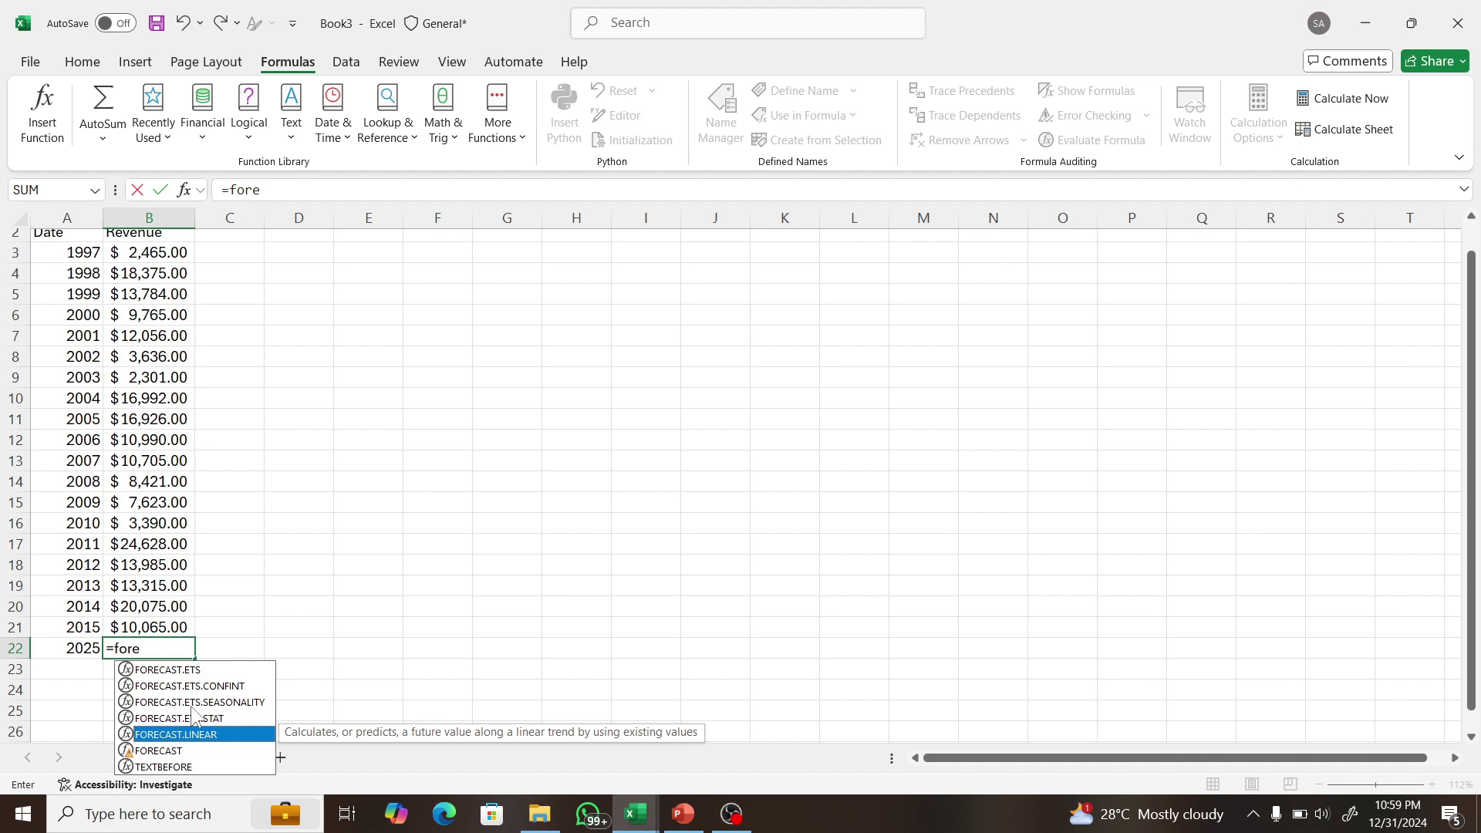
pyautogui.click(191, 751)
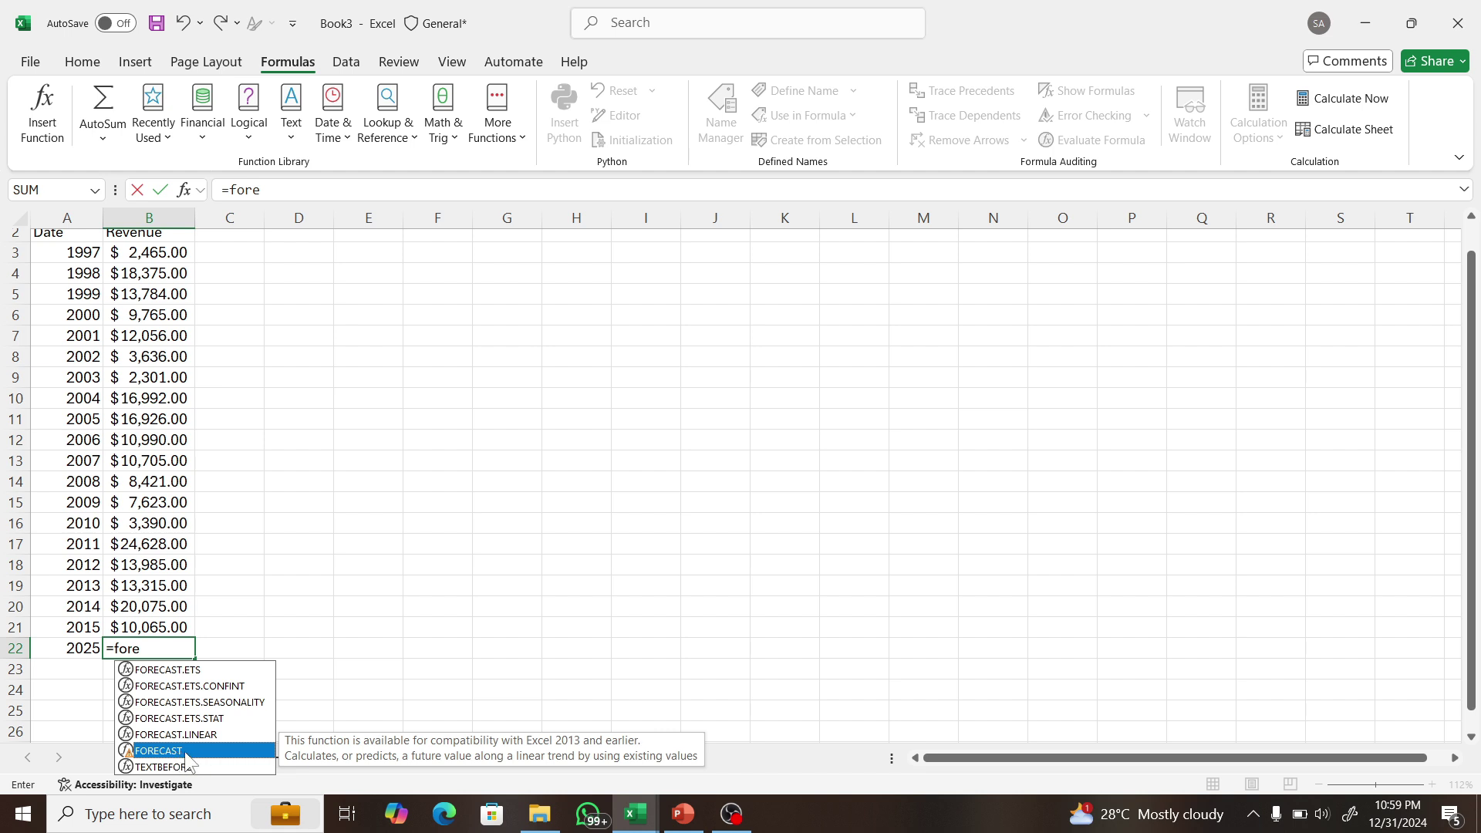
pyautogui.click(208, 733)
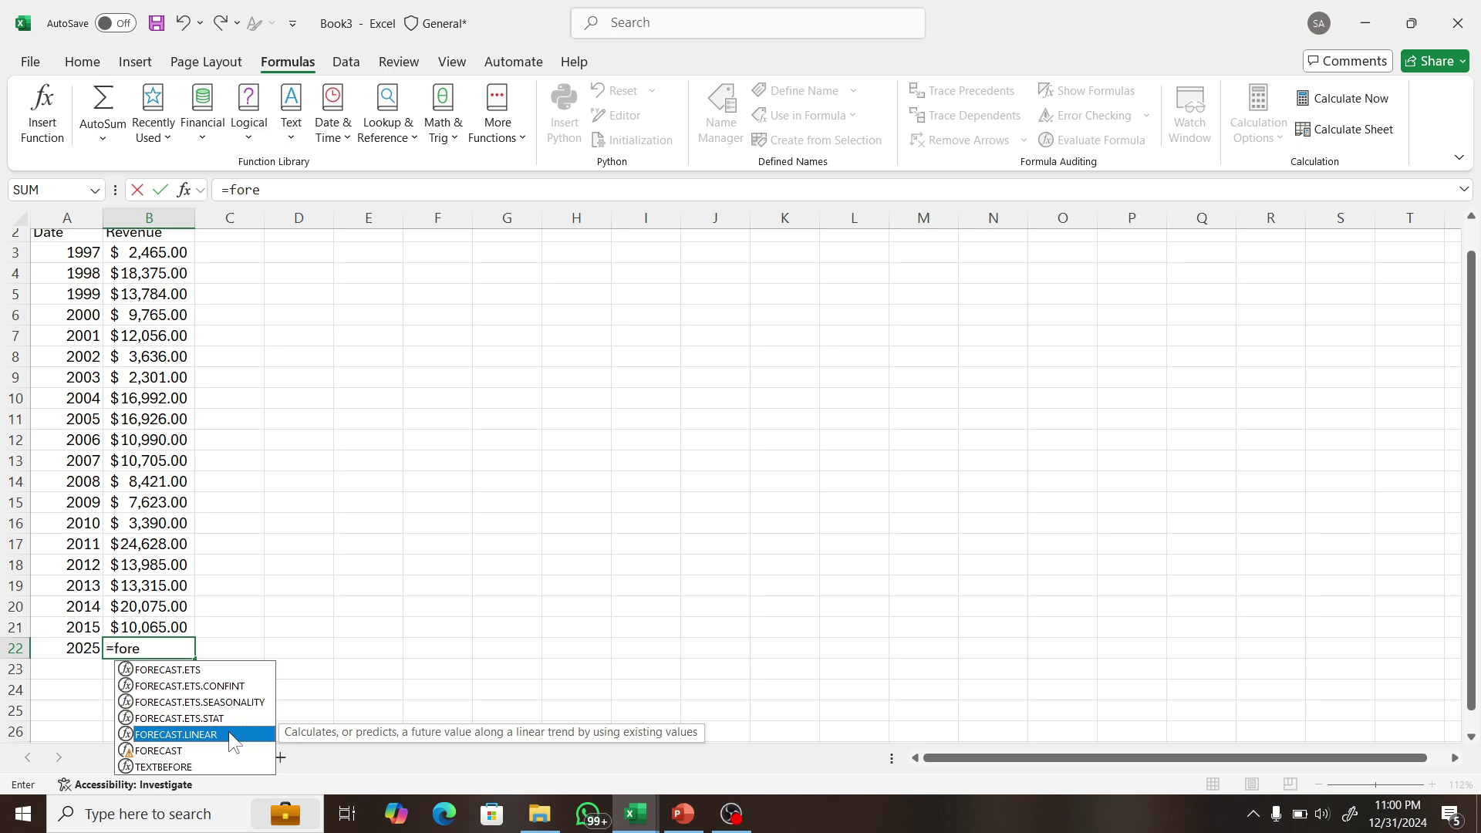
pyautogui.doubleClick(228, 731)
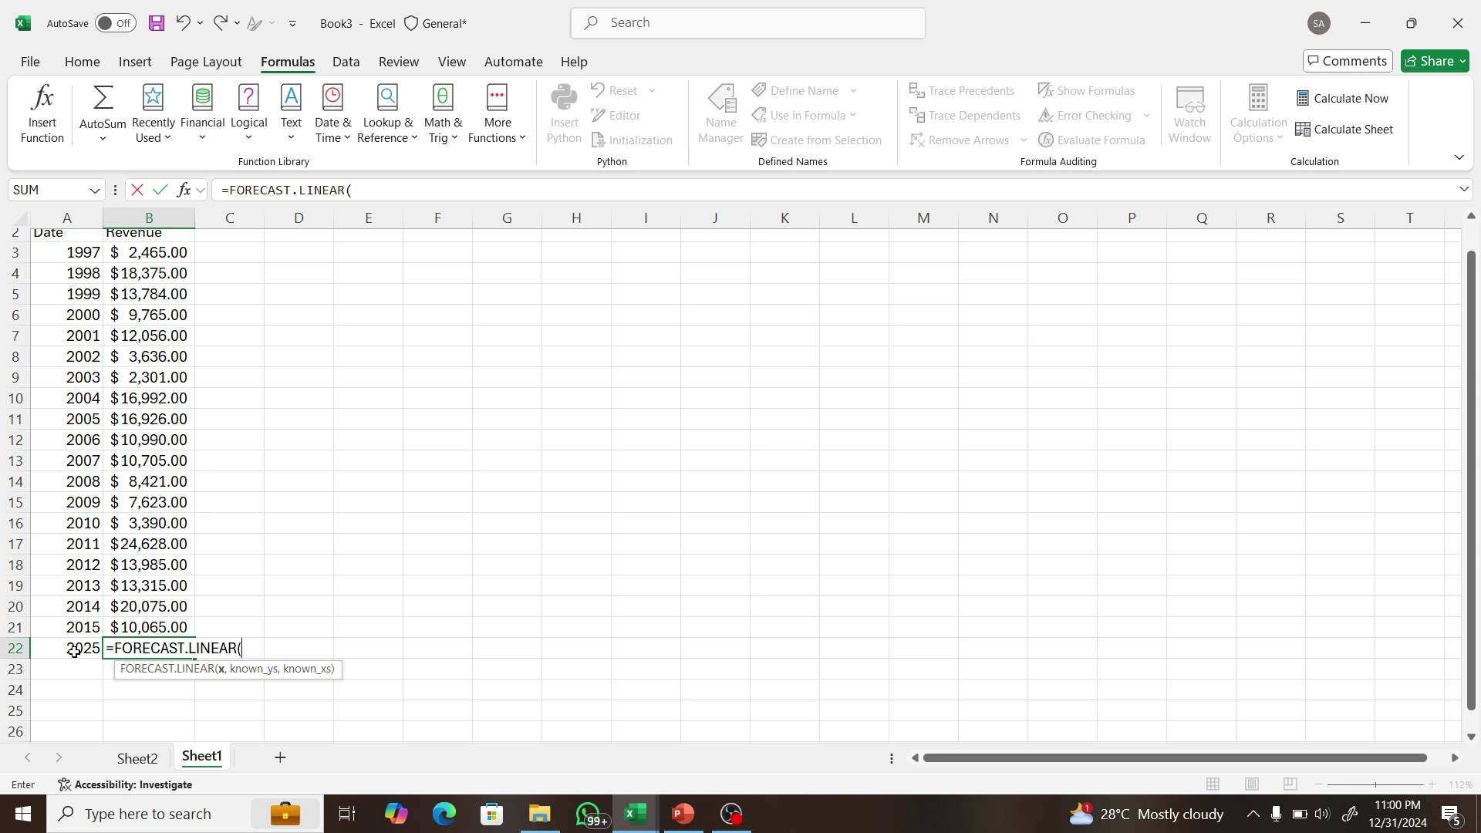
pyautogui.click(74, 652)
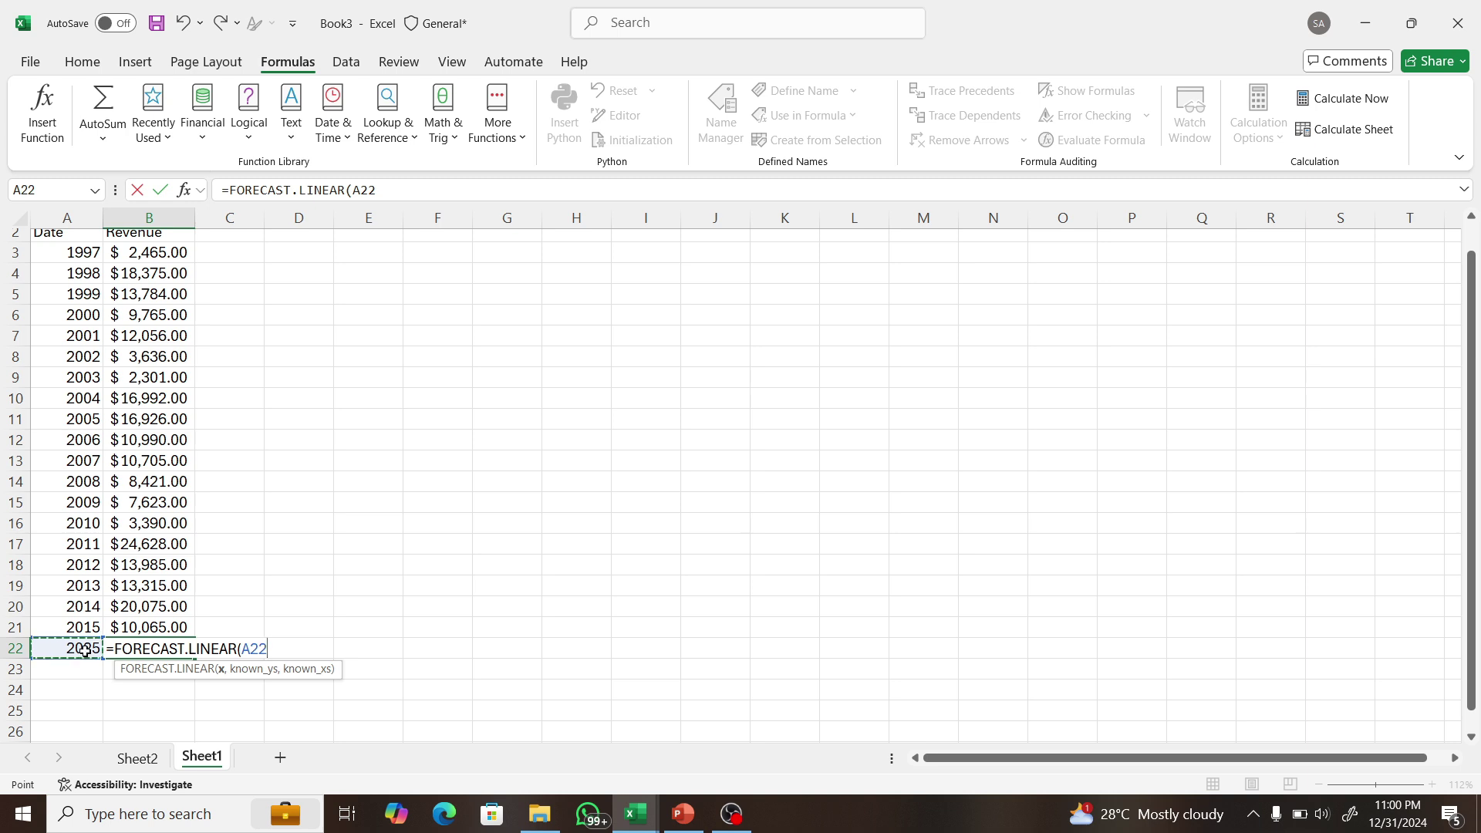
pyautogui.write(',')
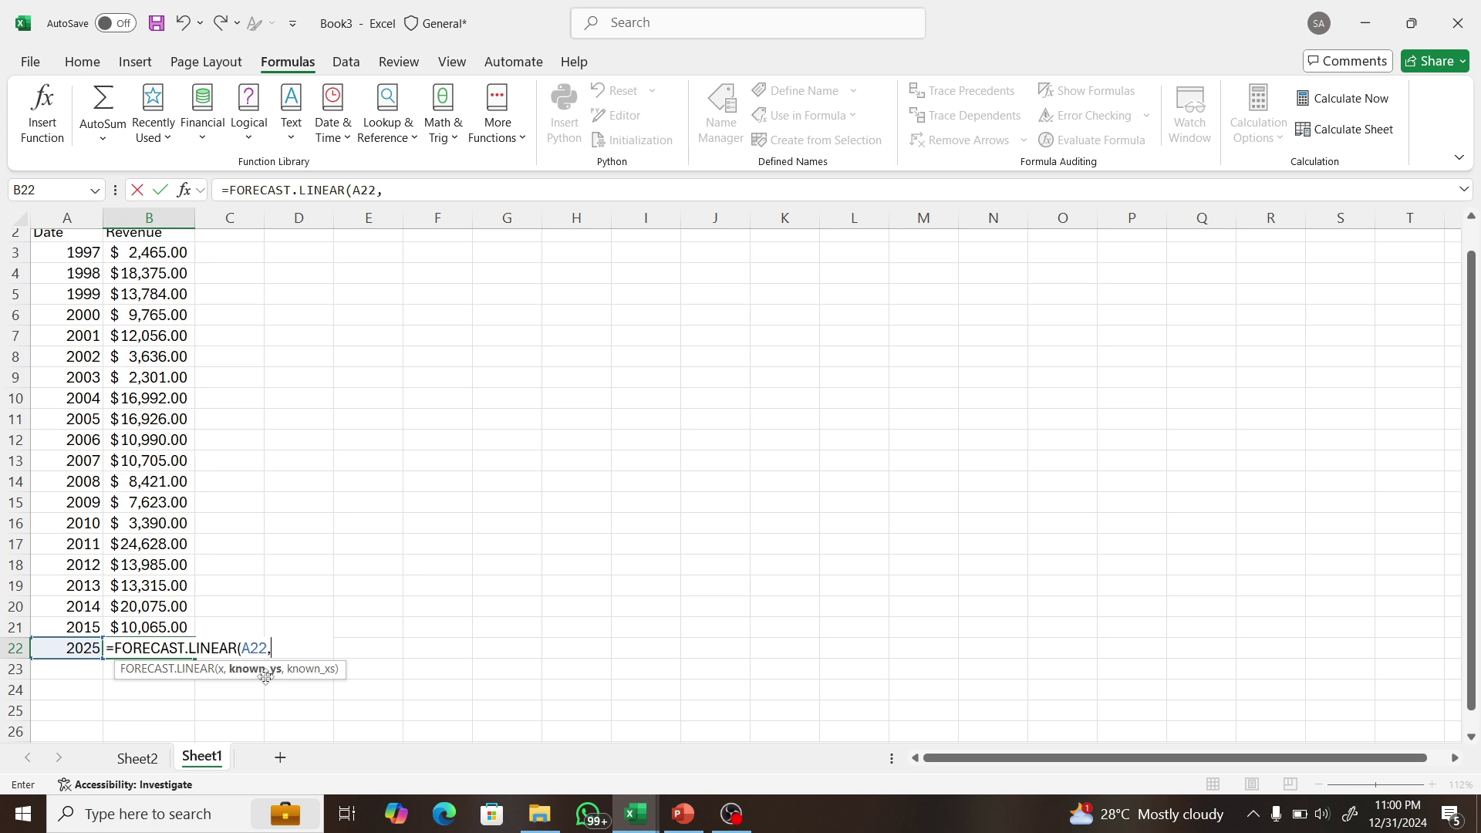
# - Complete the FORECAST.LINEAR formula in B22 with B3:B21 as the known y values and A3:A21 as the known x values
pyautogui.moveTo(1472, 512); pyautogui.dragTo(1462, 482)
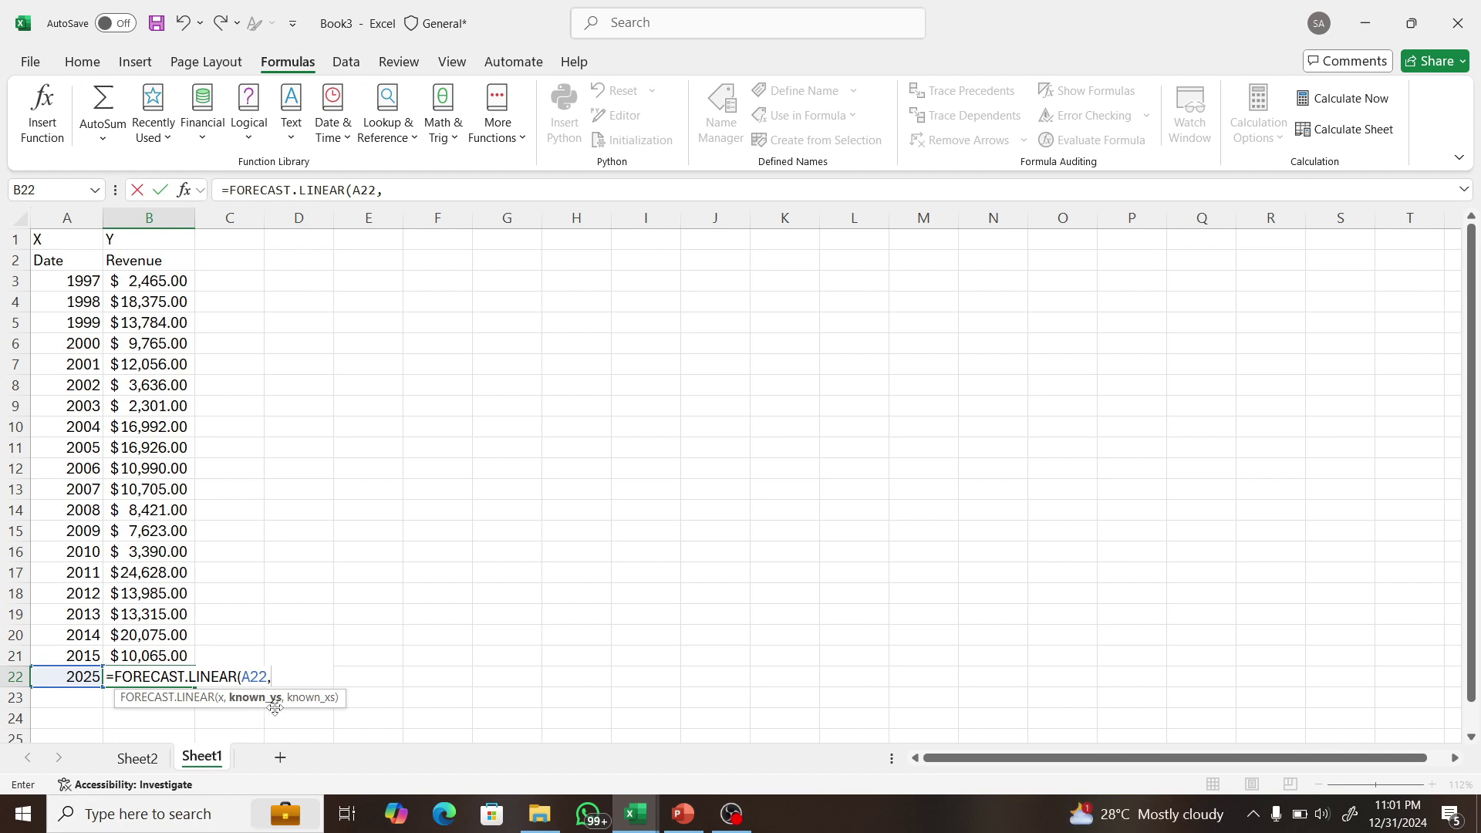
pyautogui.moveTo(160, 280); pyautogui.dragTo(151, 658)
pyautogui.write(',')
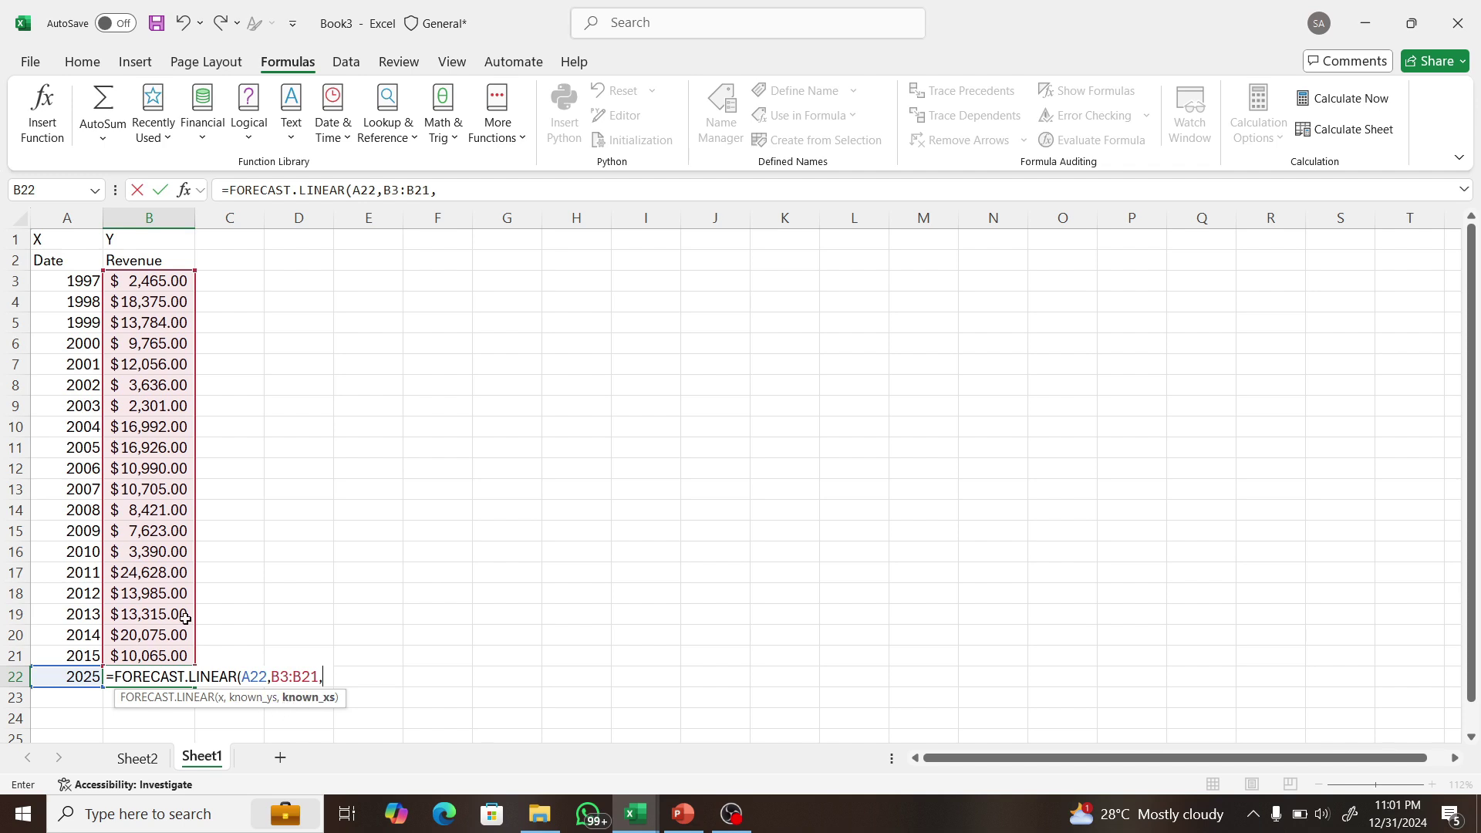
pyautogui.moveTo(79, 285); pyautogui.dragTo(82, 652)
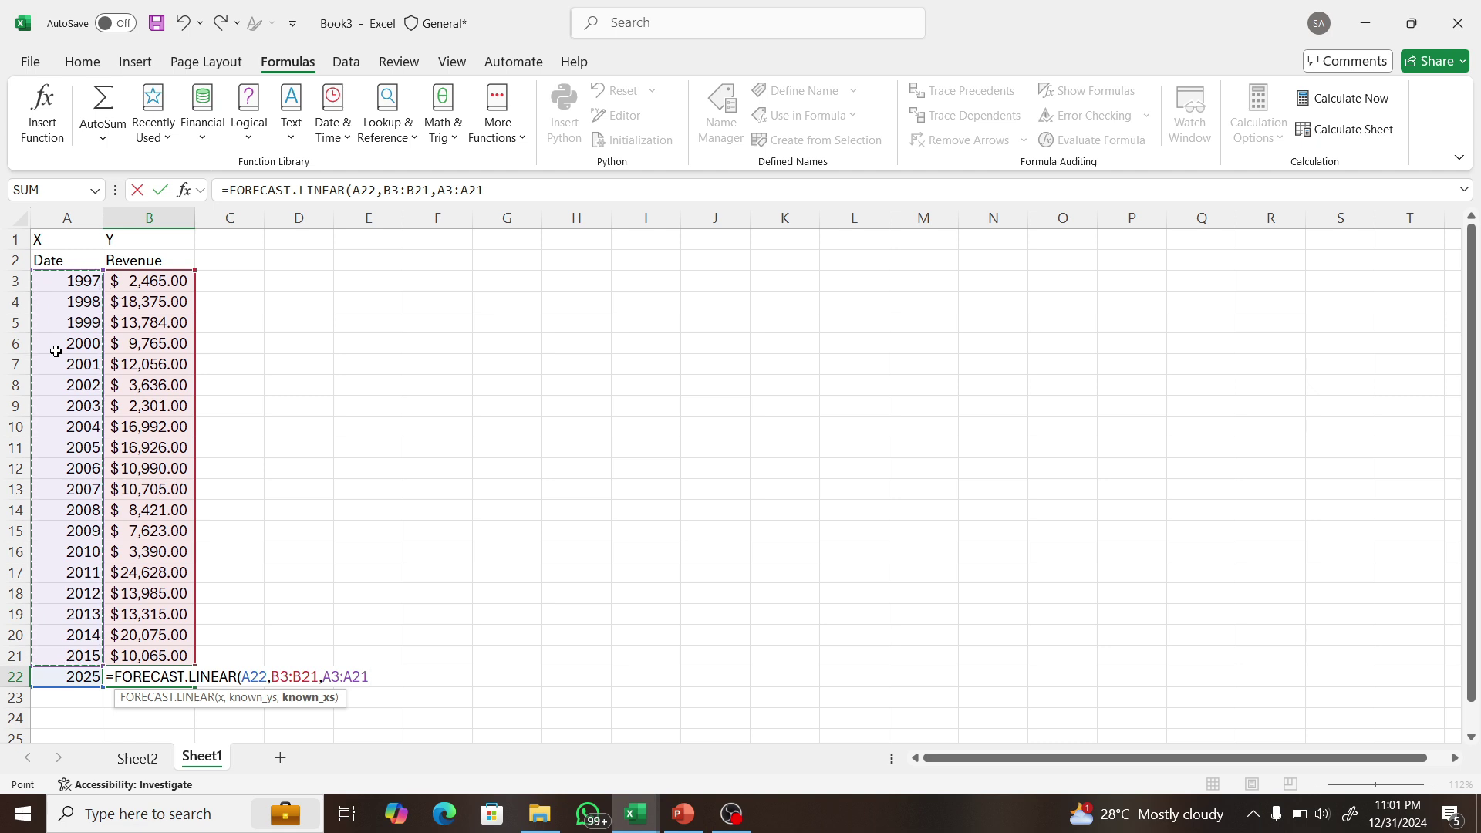
pyautogui.write(')')
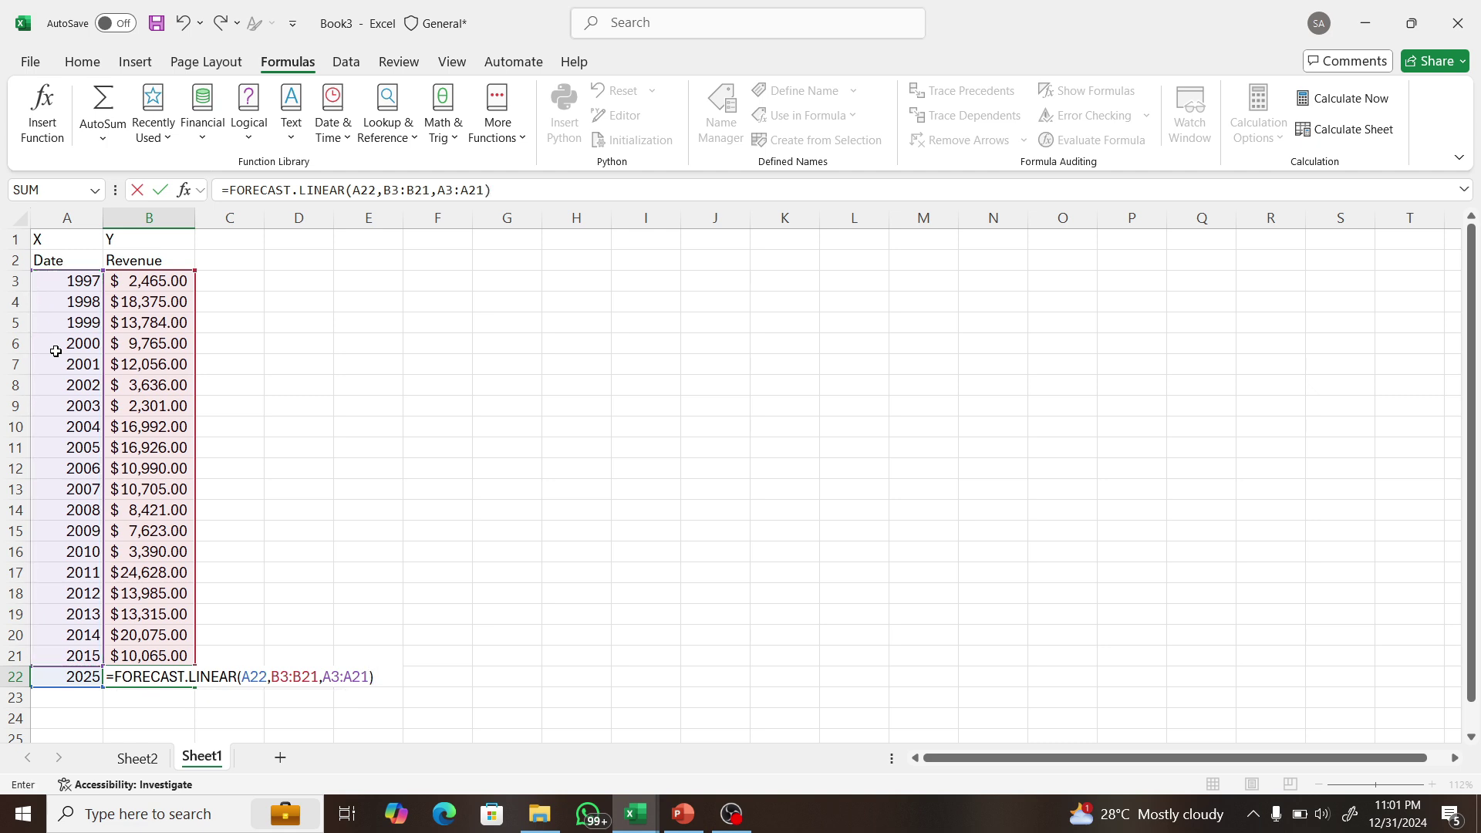
pyautogui.press('Return')
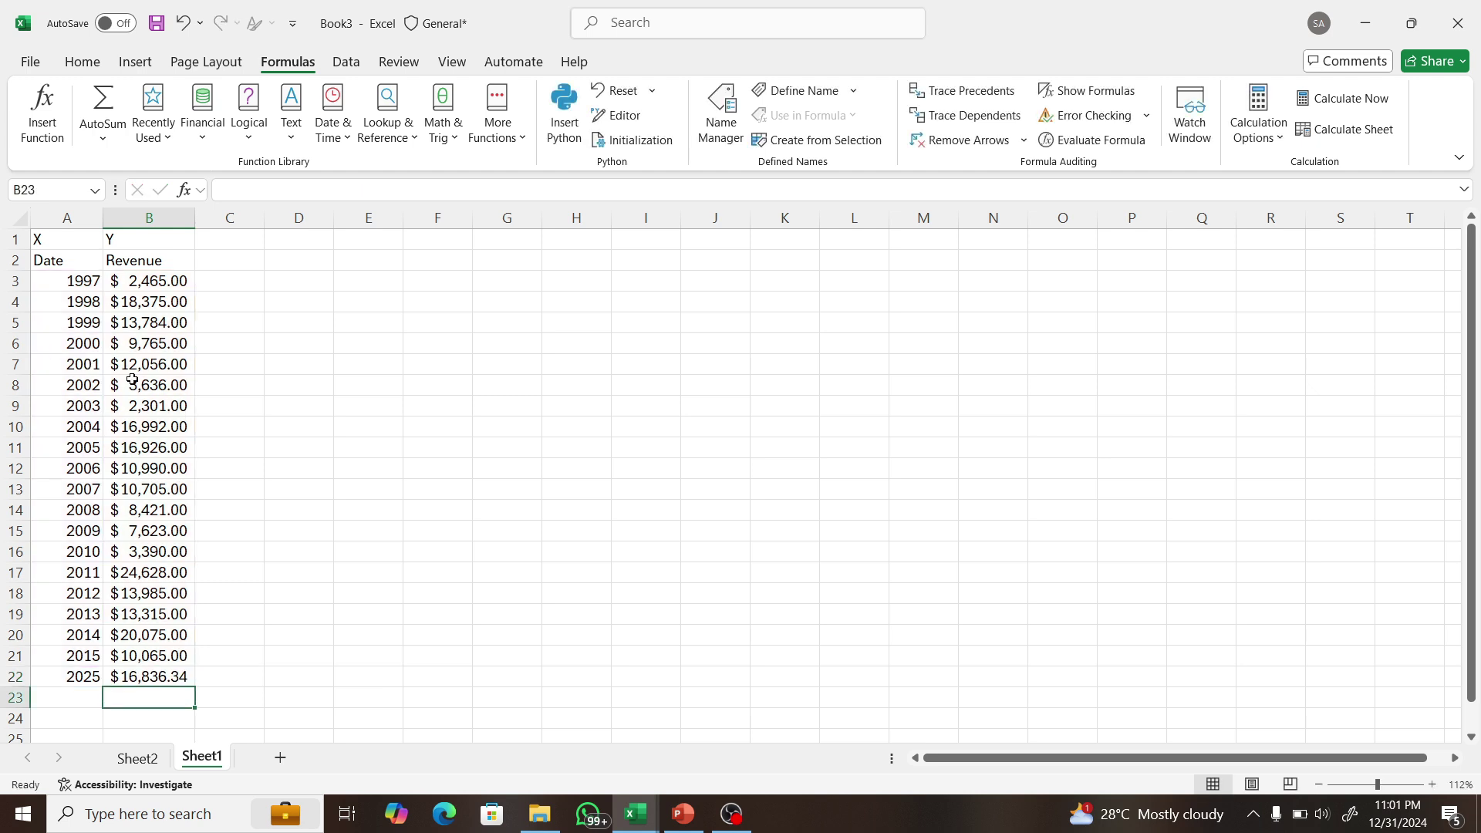
pyautogui.click(149, 676)
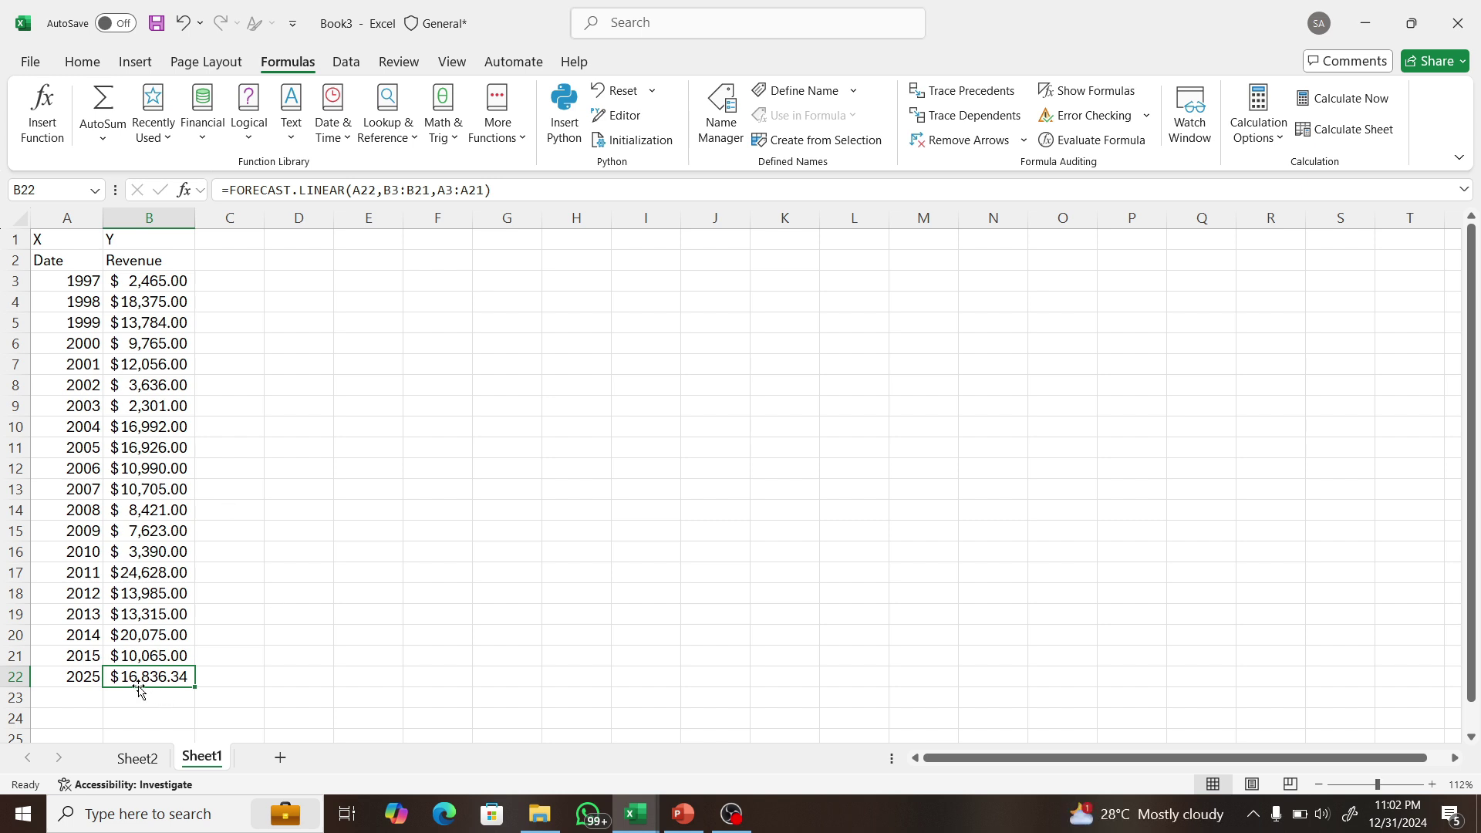
# - Copy the X and Y data in A1:B21 to E1 and widen column F to fit the revenue values
pyautogui.click(41, 235)
pyautogui.moveTo(41, 235); pyautogui.dragTo(145, 652)
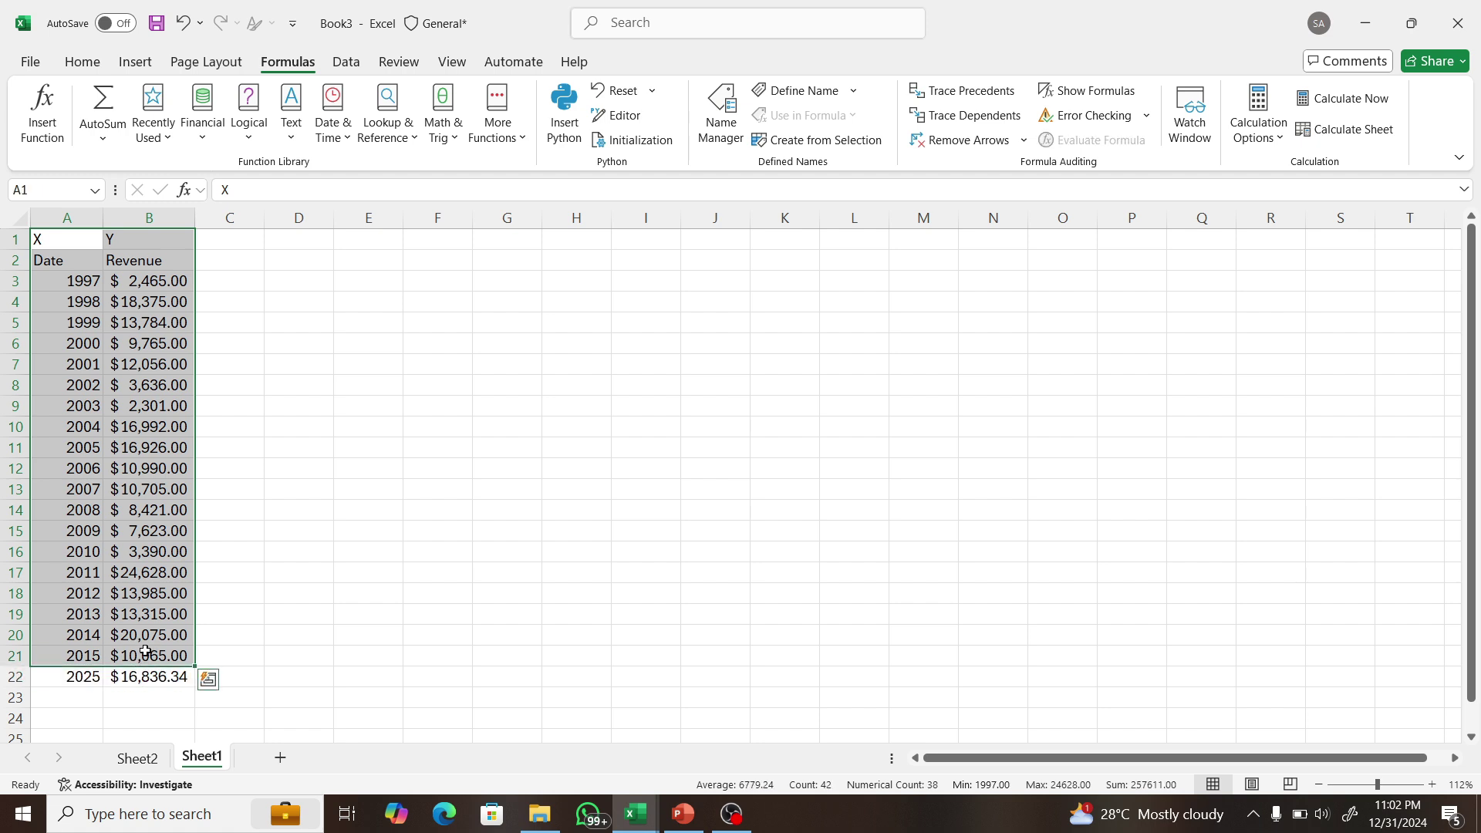
pyautogui.hotkey('ctrl', 'c')
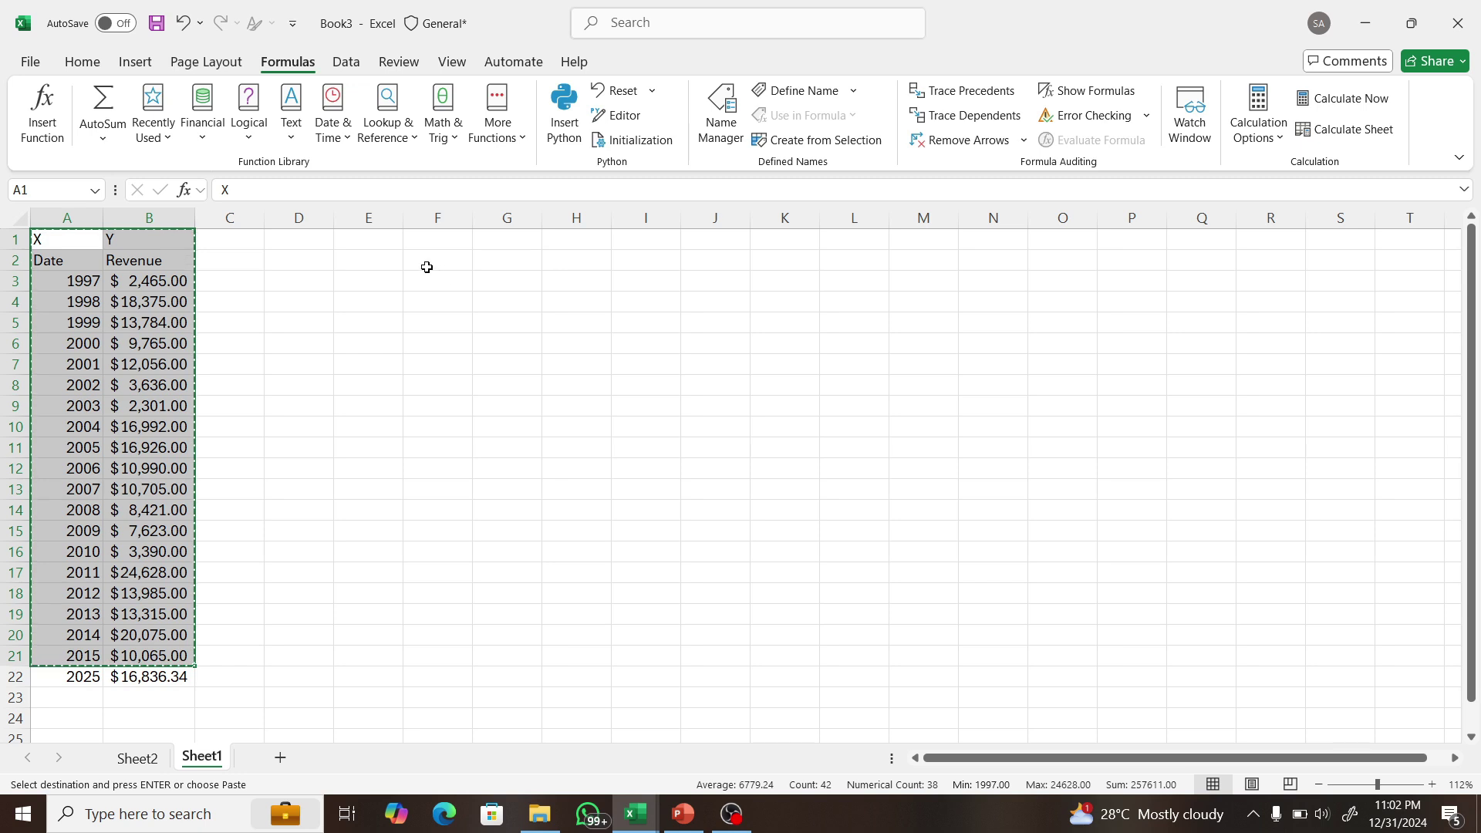
pyautogui.click(386, 240)
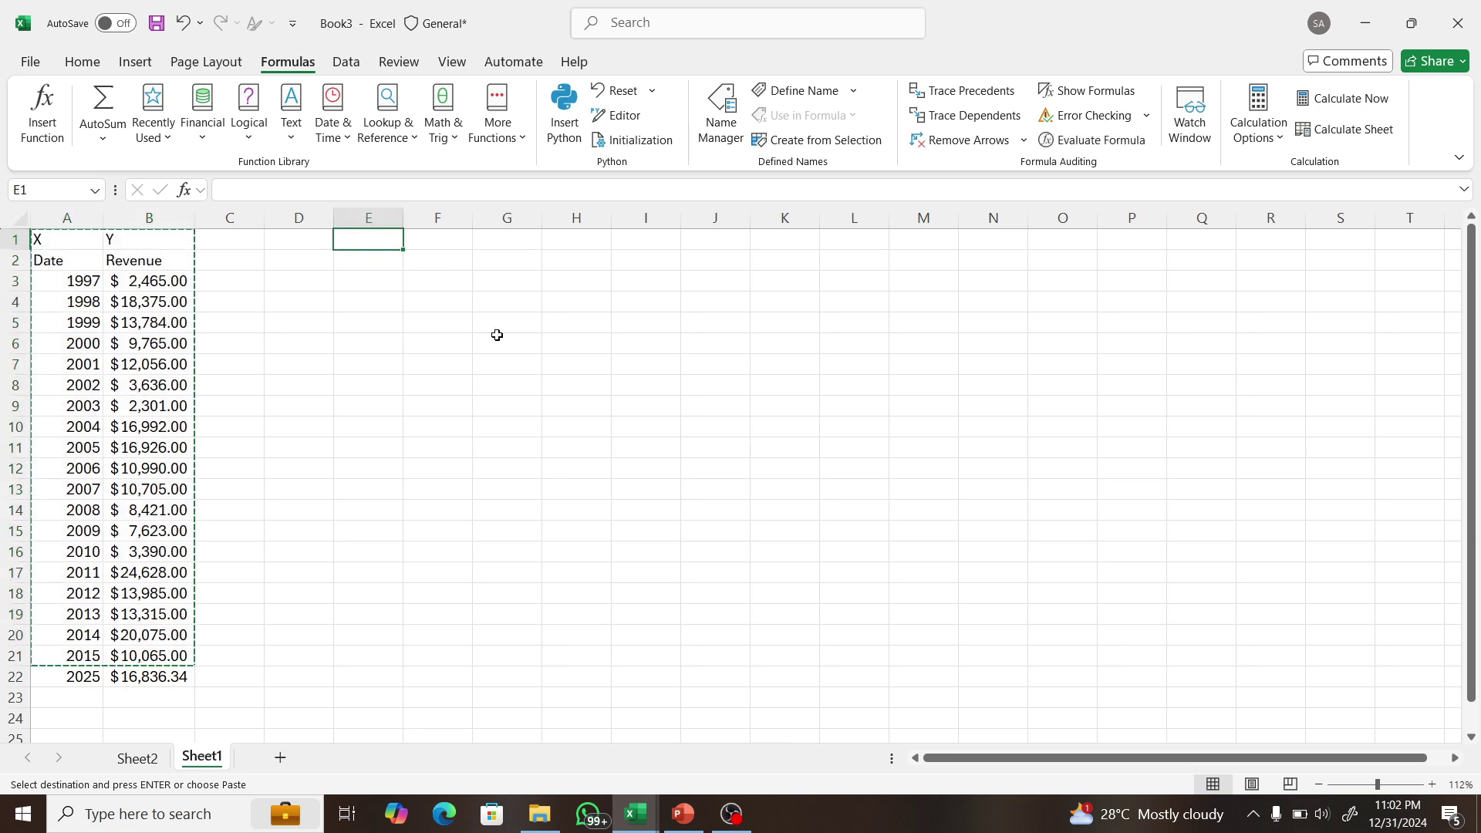
pyautogui.hotkey('ctrl', 'v')
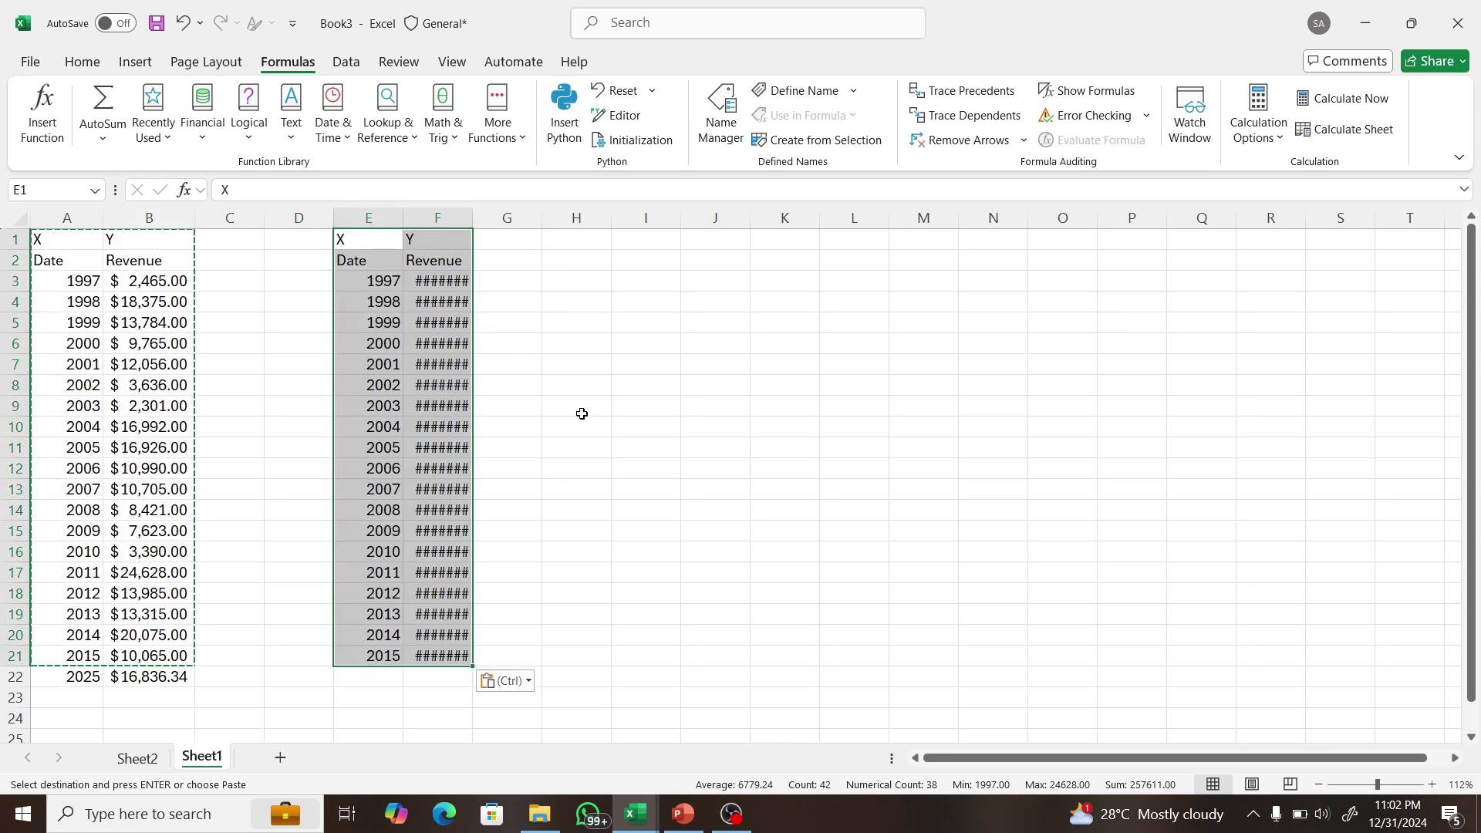
pyautogui.doubleClick(472, 222)
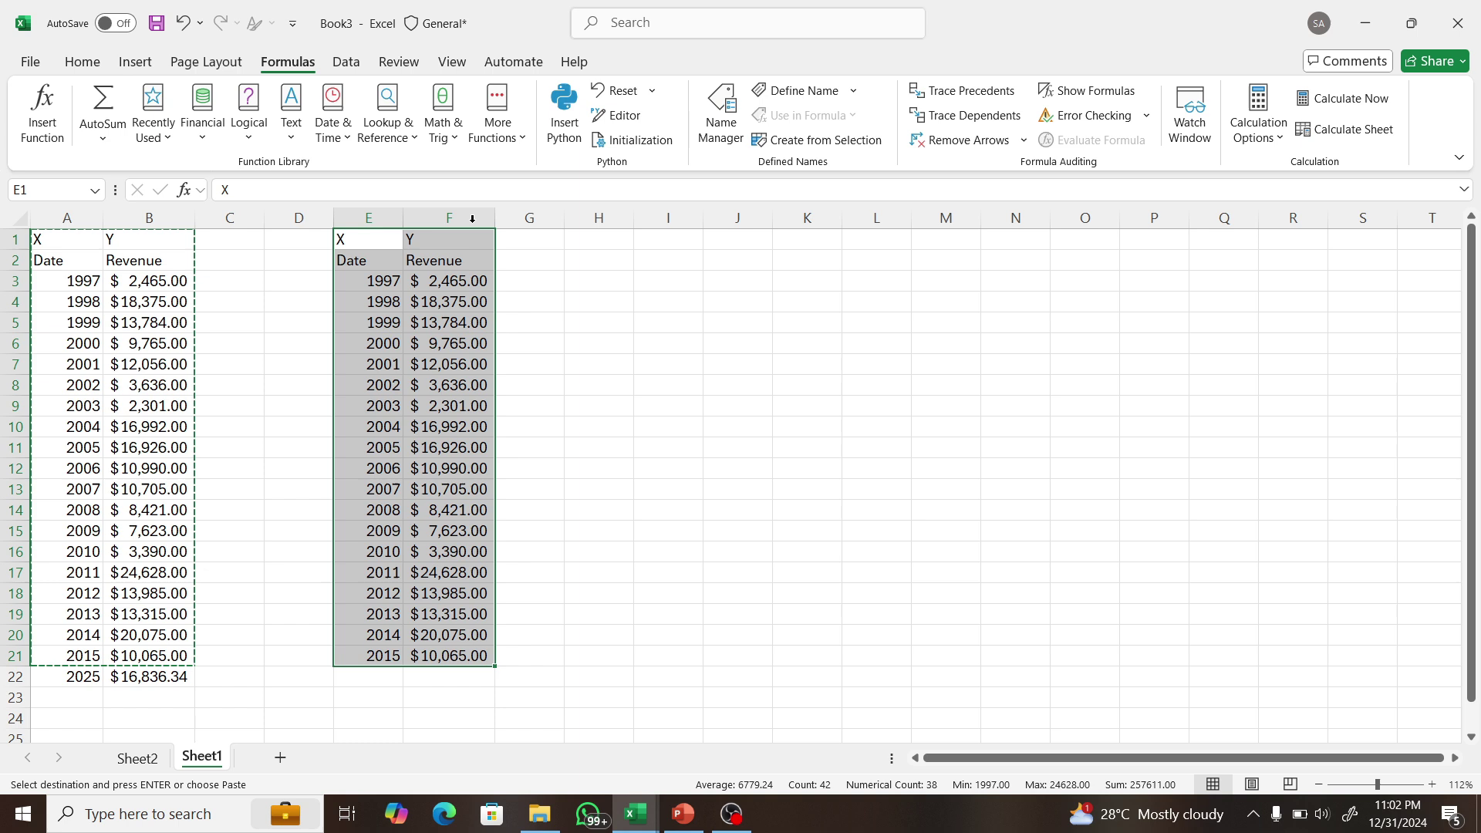
pyautogui.click(430, 303)
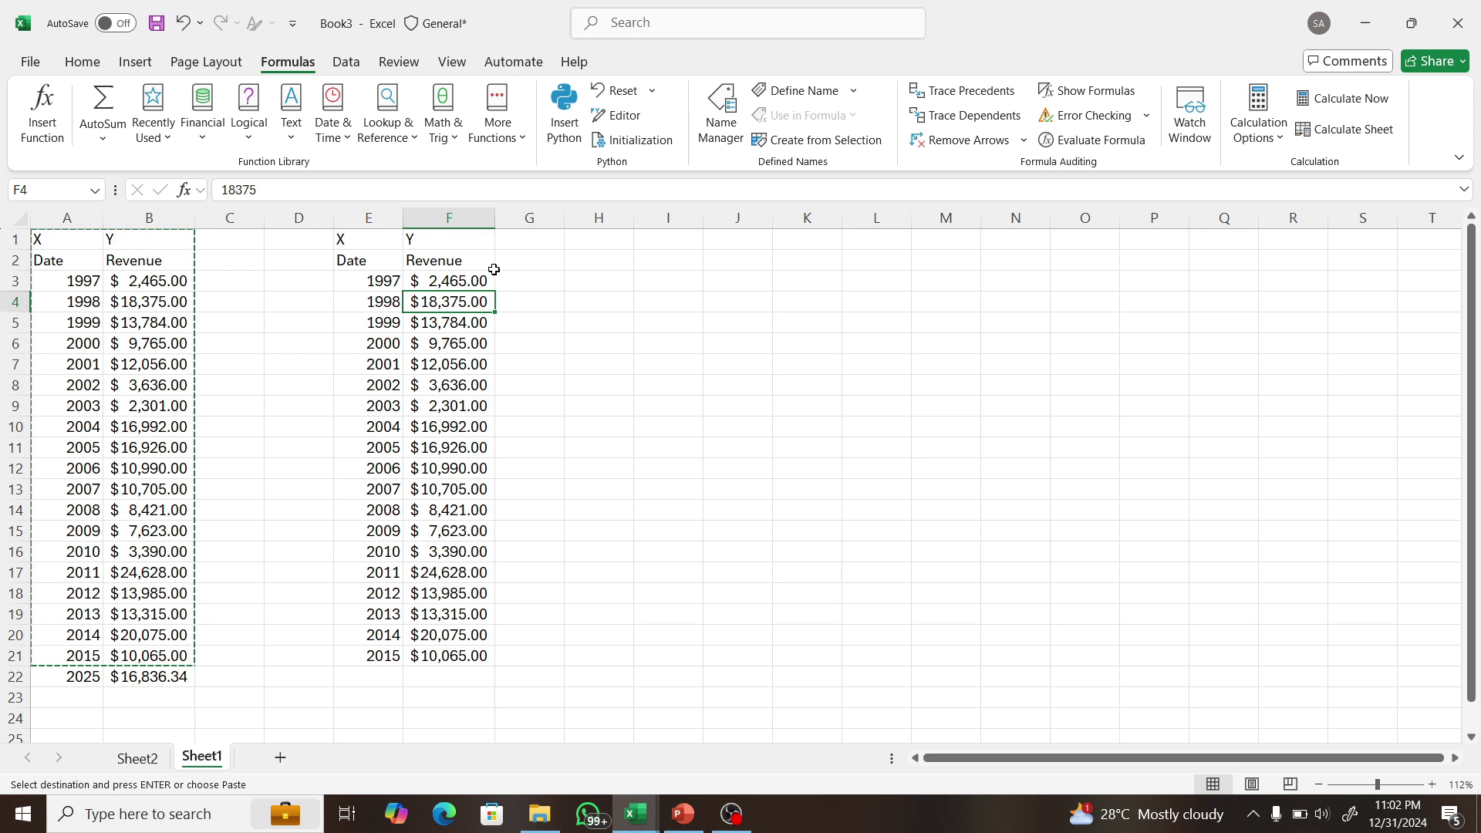
pyautogui.moveTo(475, 260); pyautogui.dragTo(452, 656)
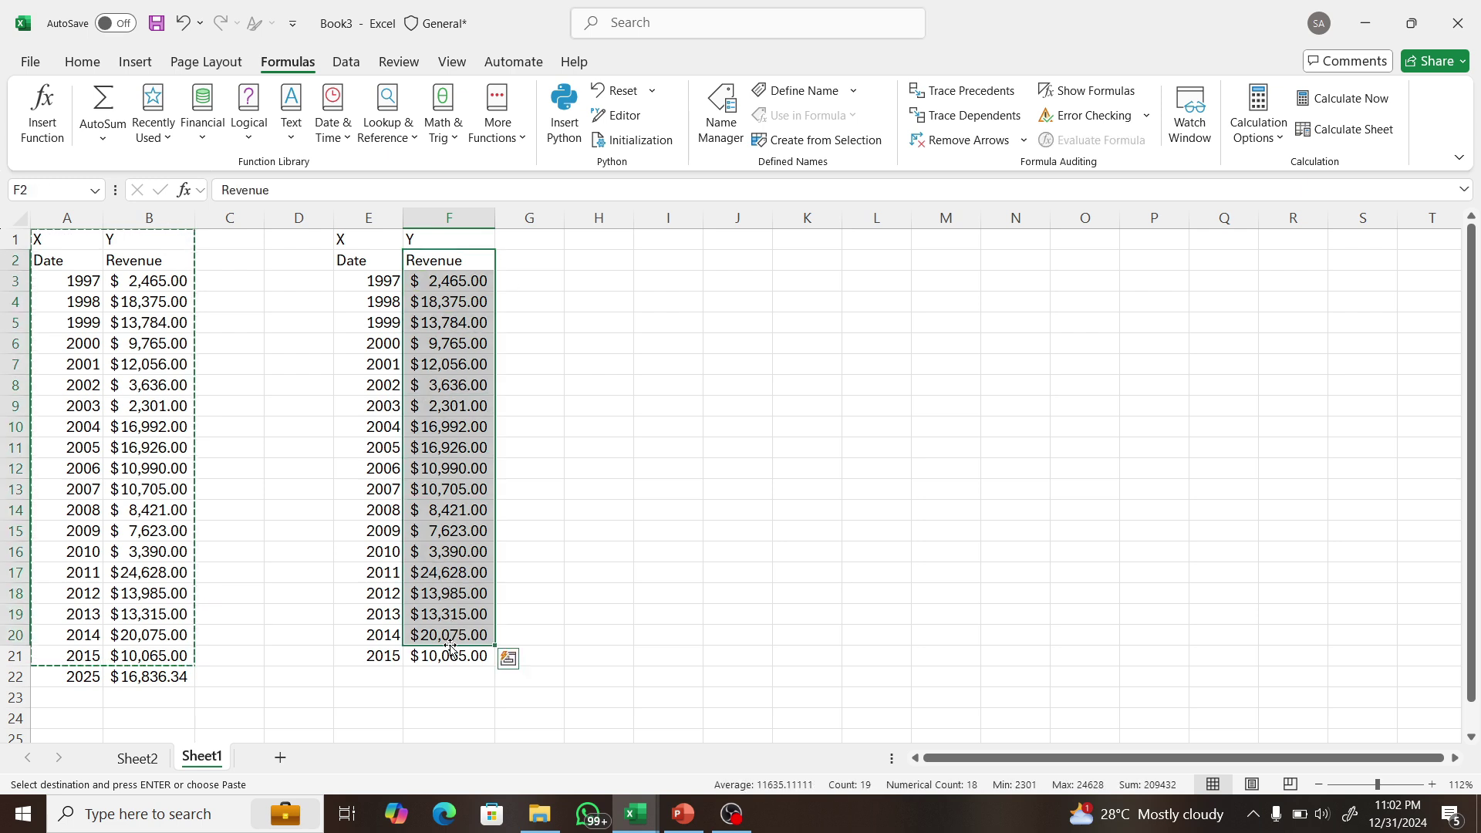
pyautogui.click(378, 678)
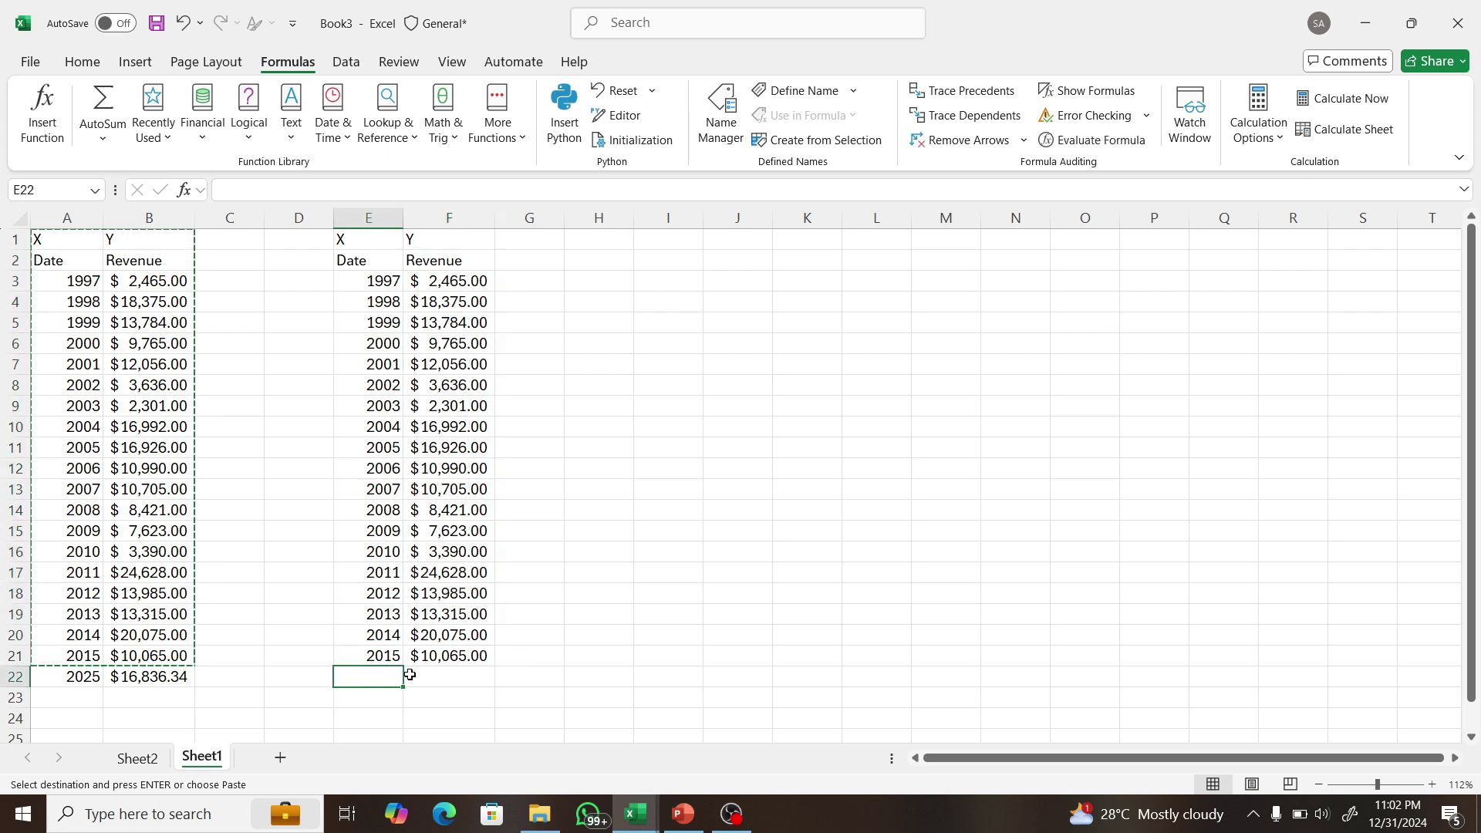
pyautogui.press('Escape')
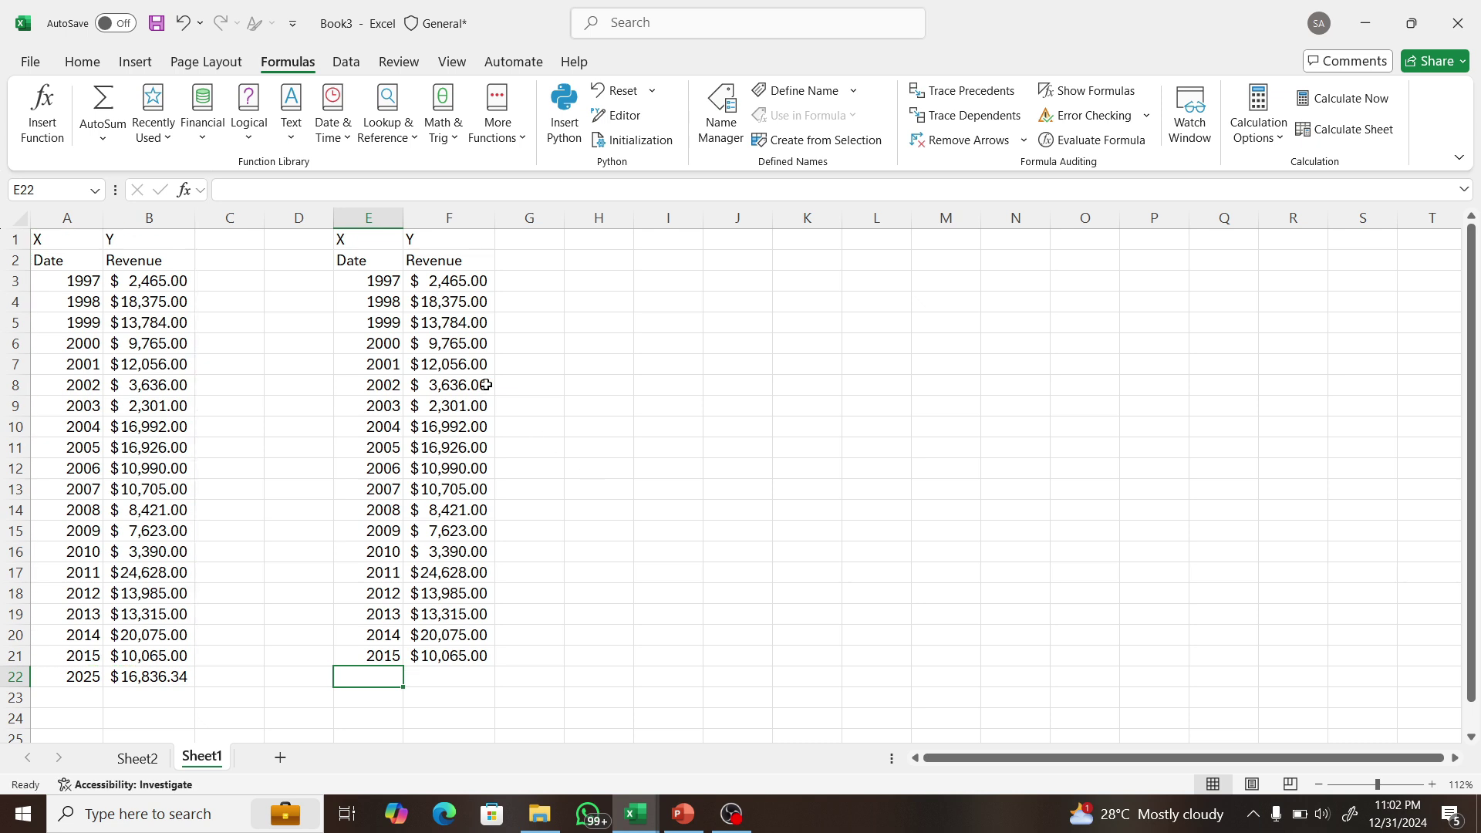
# - Start a Forecast Sheet from the copied Date and Revenue data in E2:F21, including the header row
pyautogui.click(345, 260)
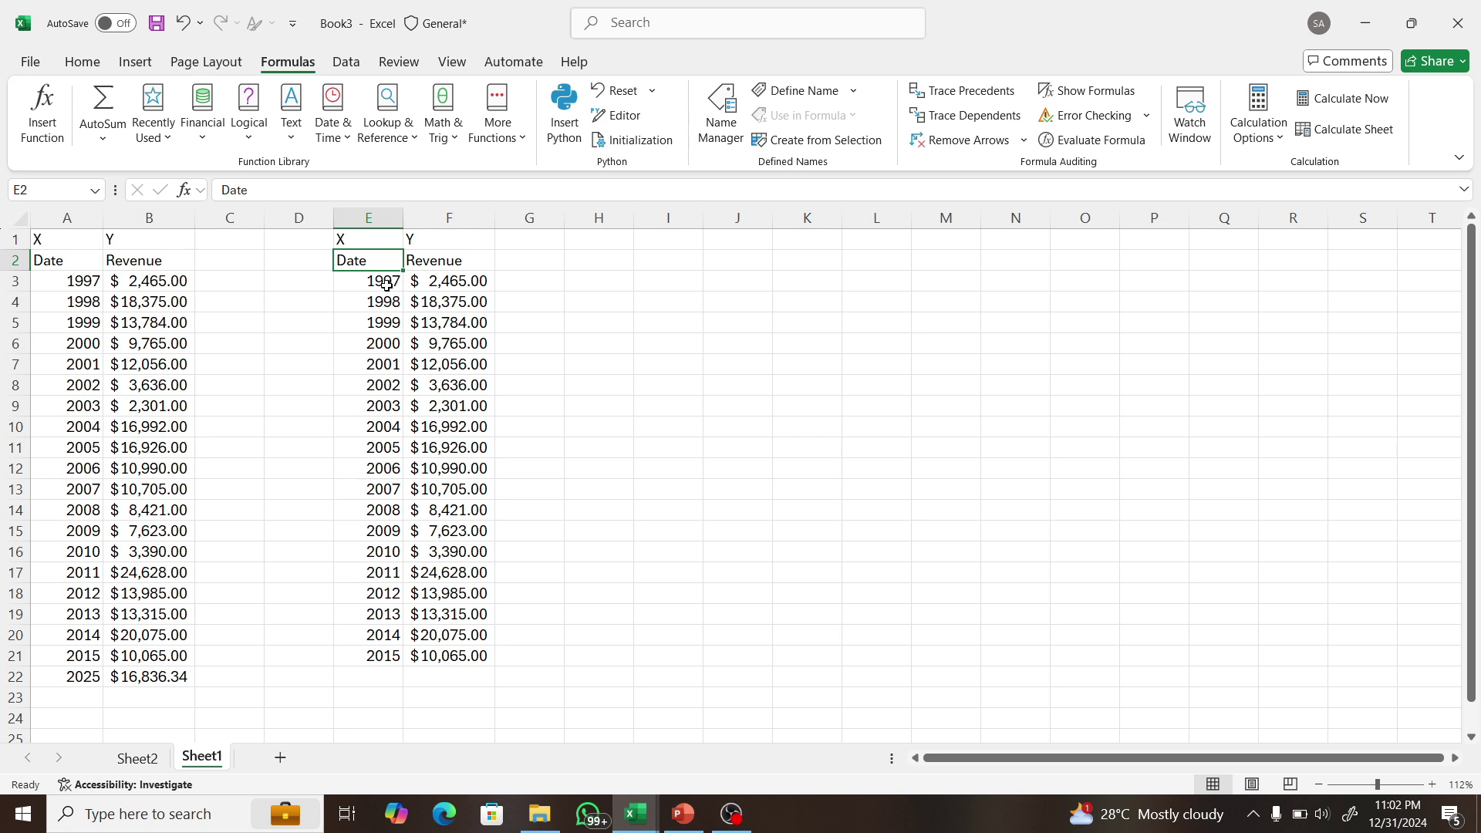
pyautogui.click(347, 64)
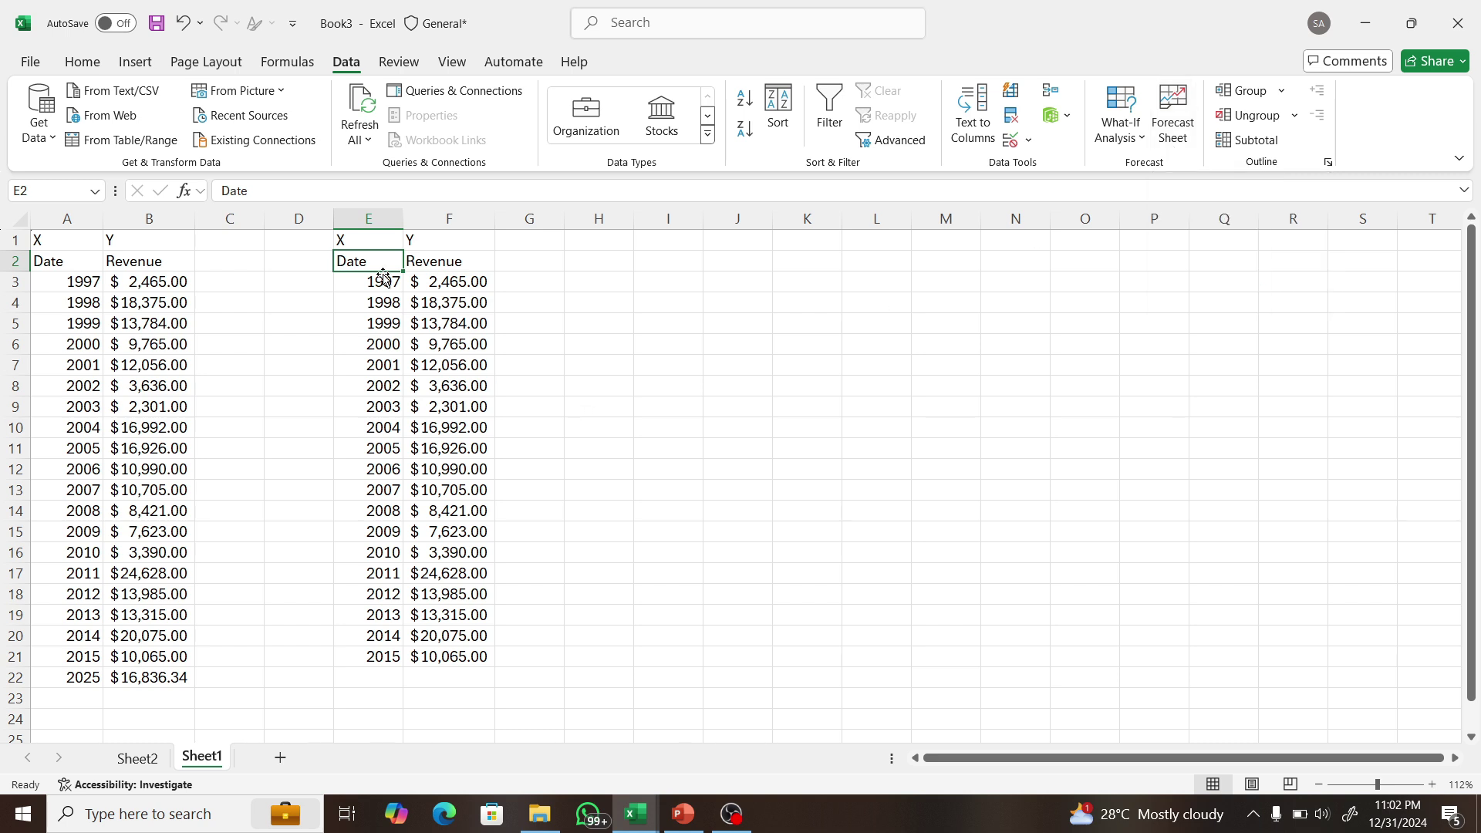
pyautogui.moveTo(368, 262)
pyautogui.mouseDown()
pyautogui.moveTo(485, 324)
pyautogui.moveTo(493, 638)
pyautogui.mouseUp()
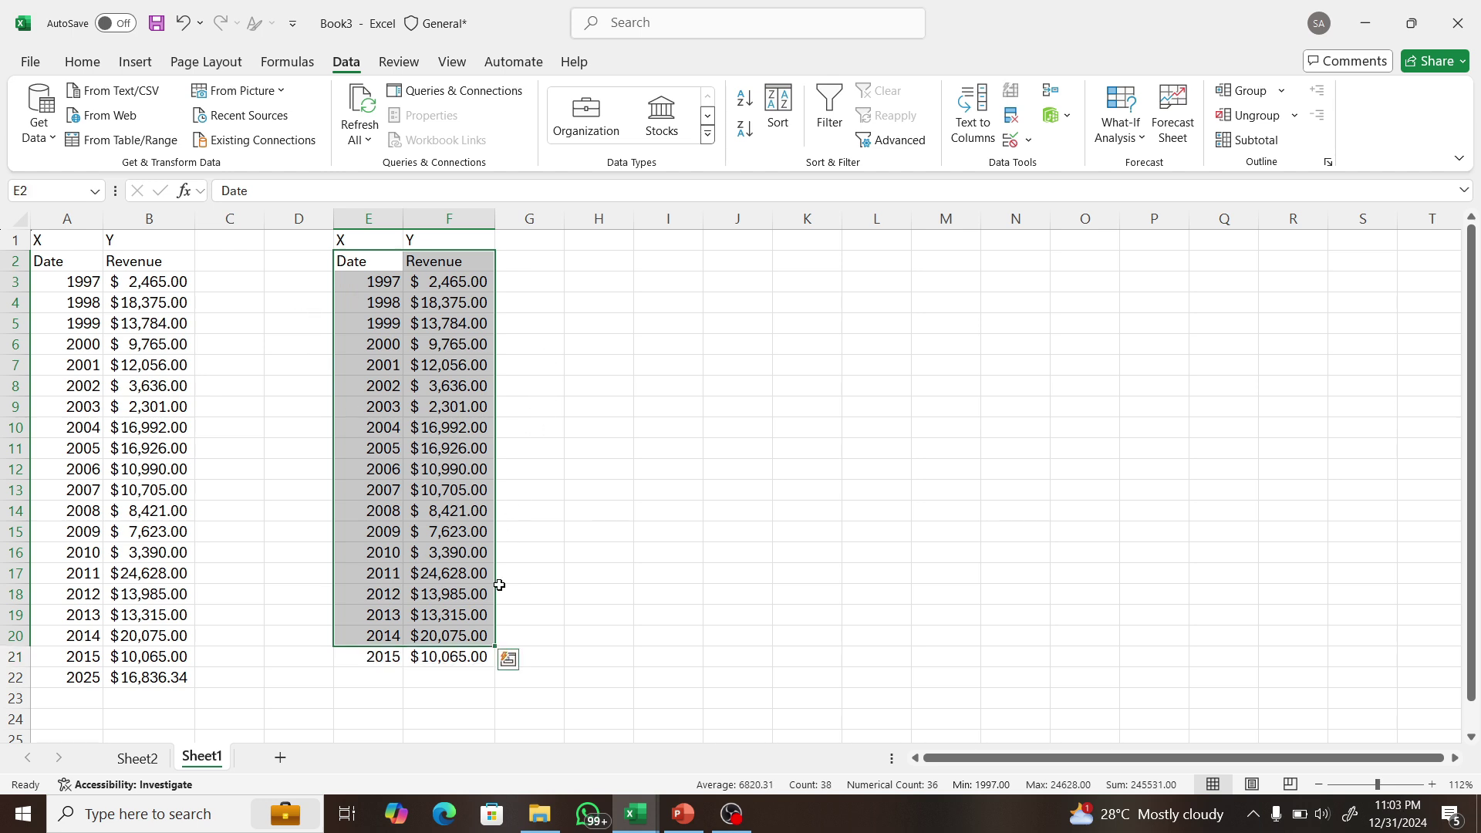
pyautogui.moveTo(359, 261); pyautogui.dragTo(447, 659)
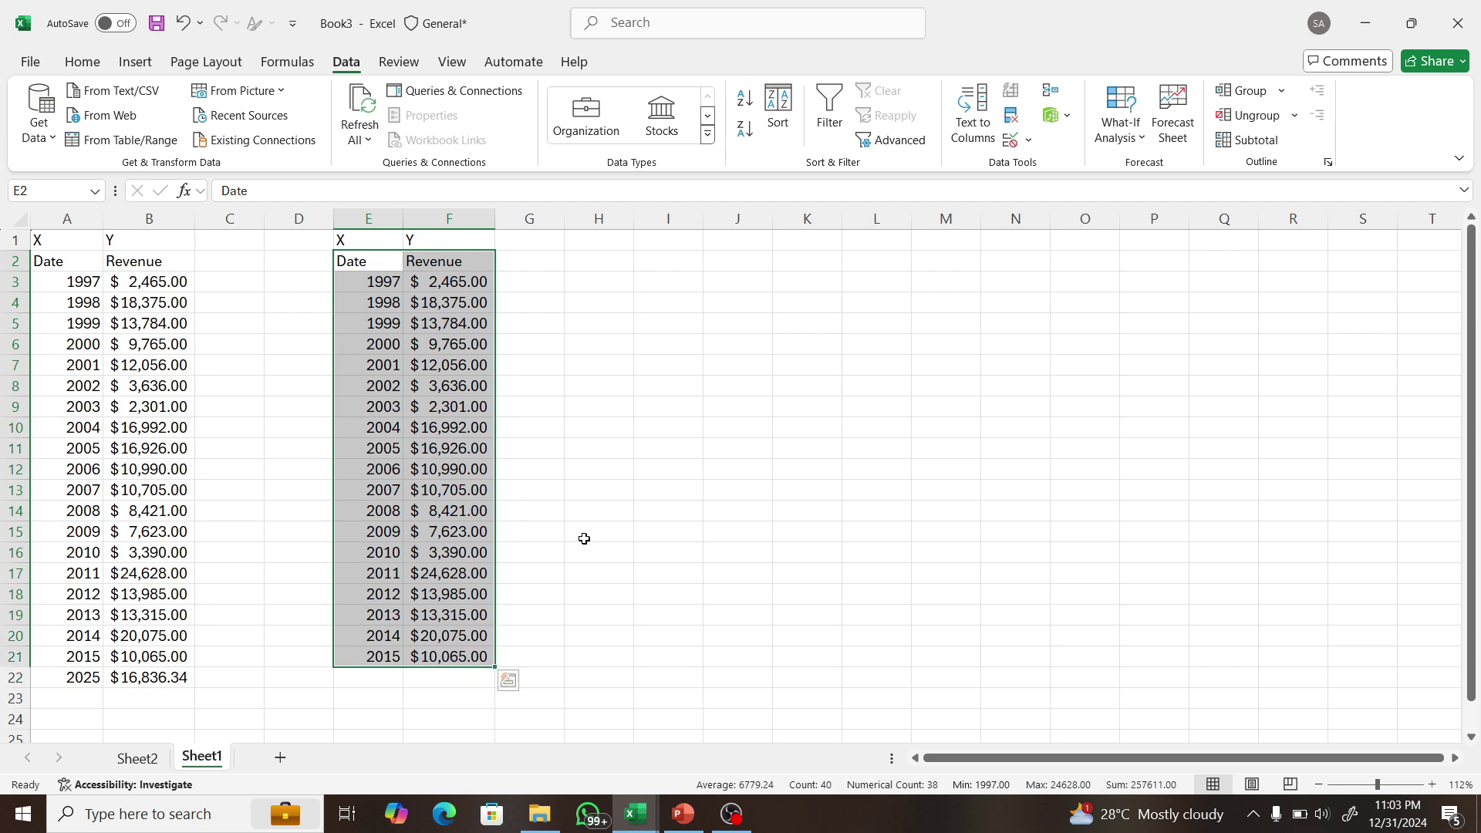
pyautogui.click(1174, 139)
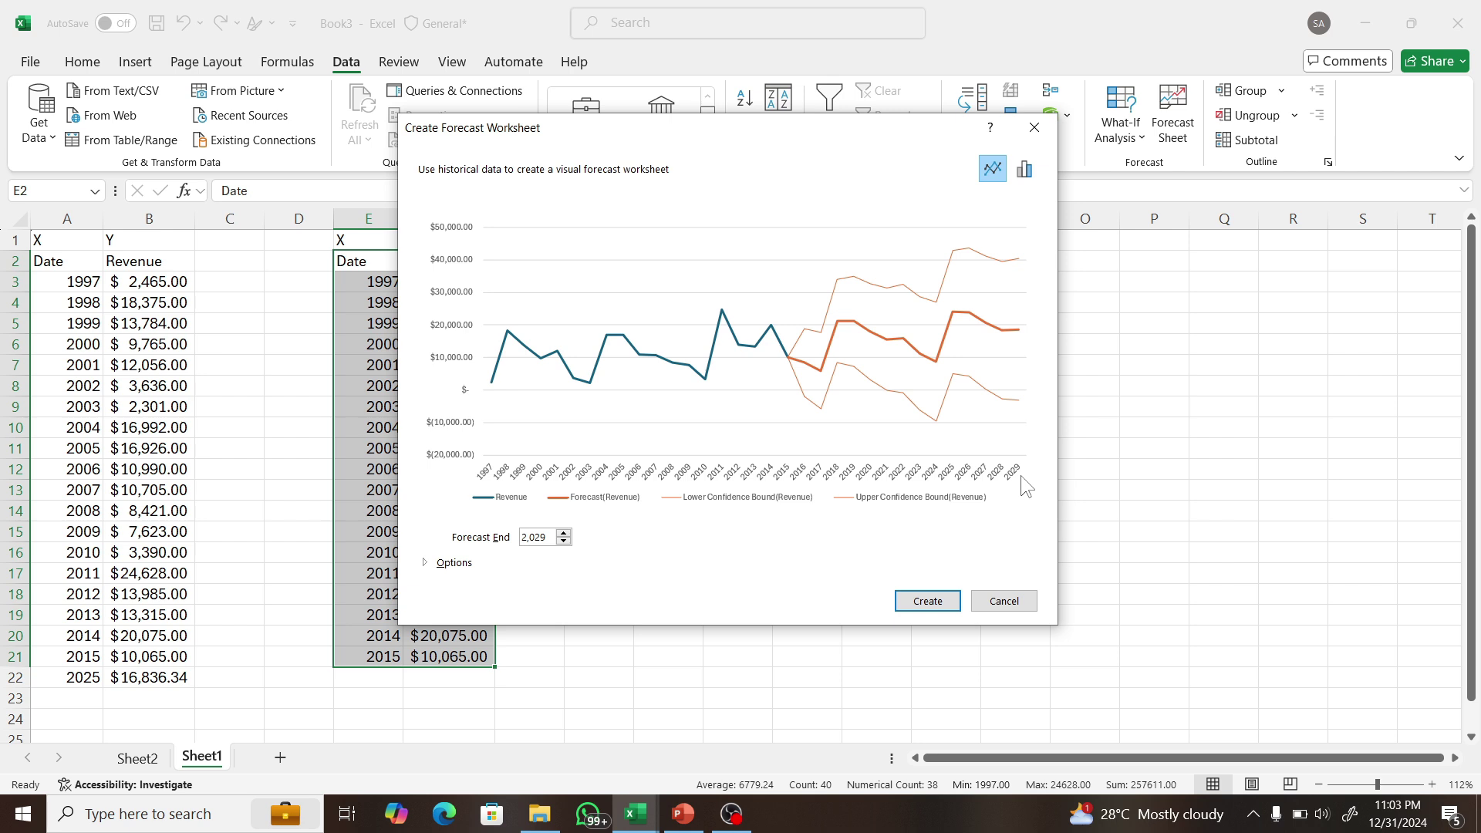
# - Set the forecast end to 2025 and expand the additional forecast options, keeping the source data in view
pyautogui.click(564, 540)
pyautogui.click(564, 541)
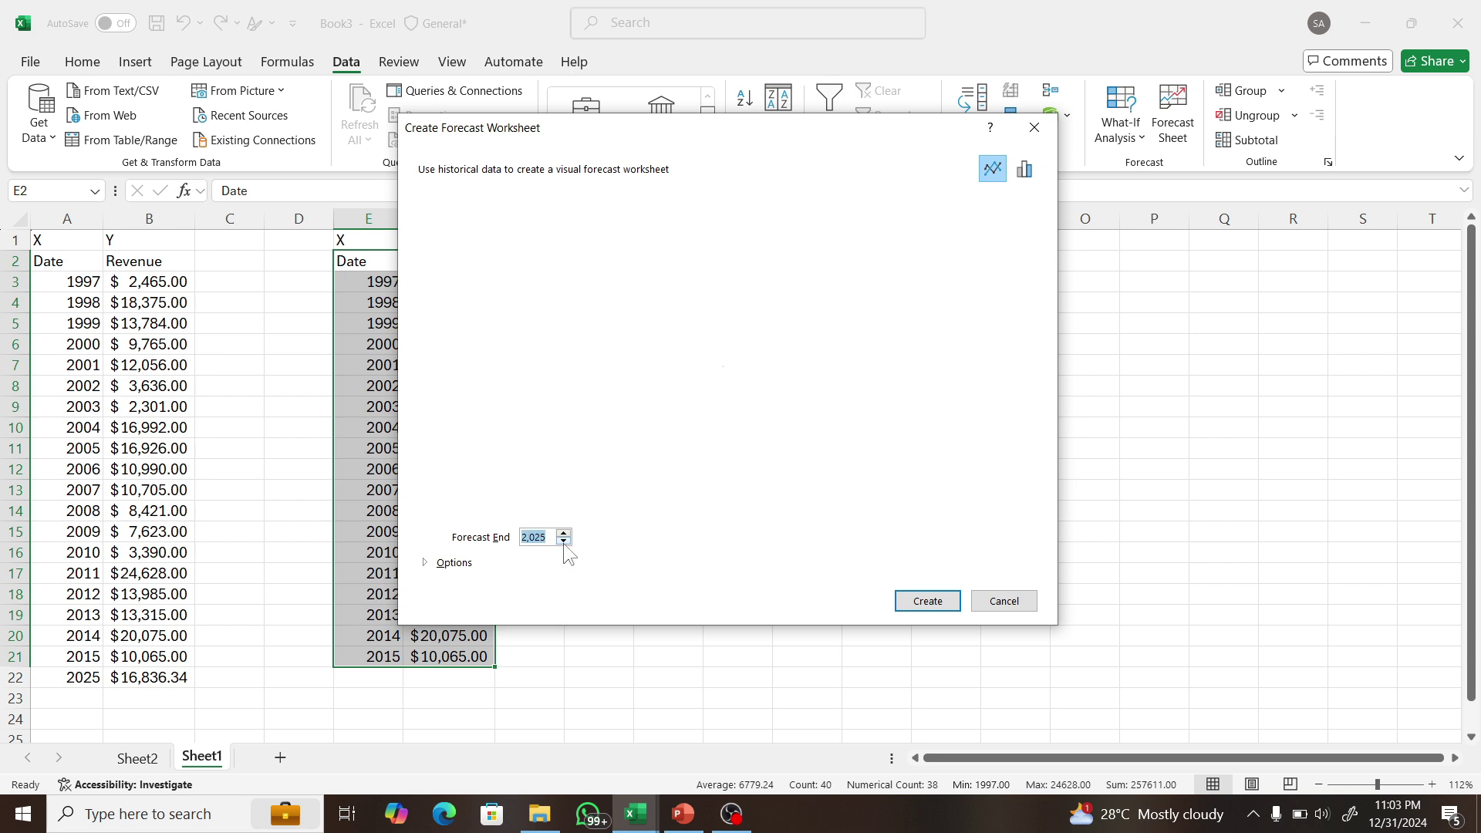
pyautogui.click(563, 533)
pyautogui.click(563, 533)
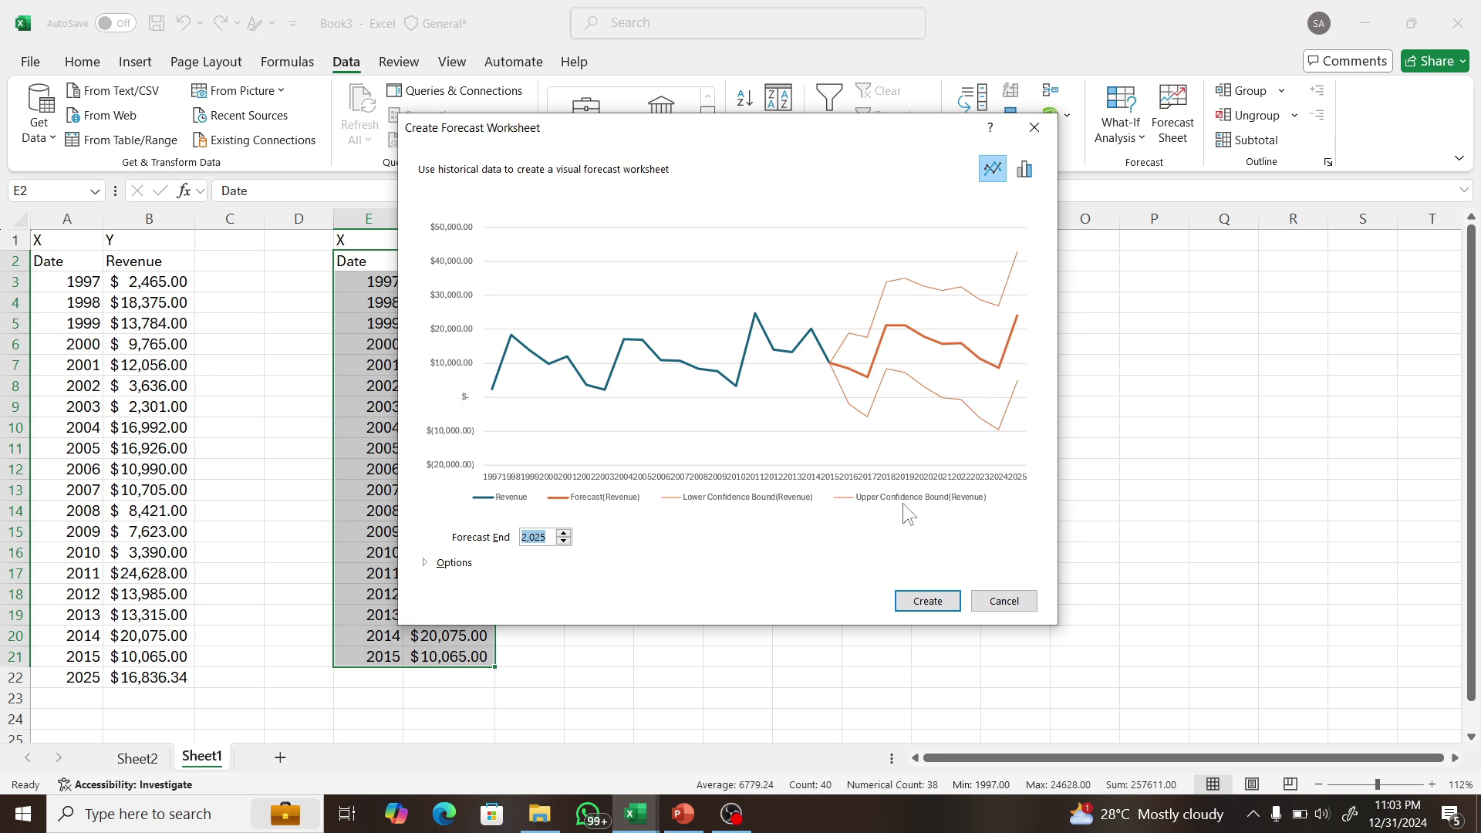
pyautogui.click(422, 563)
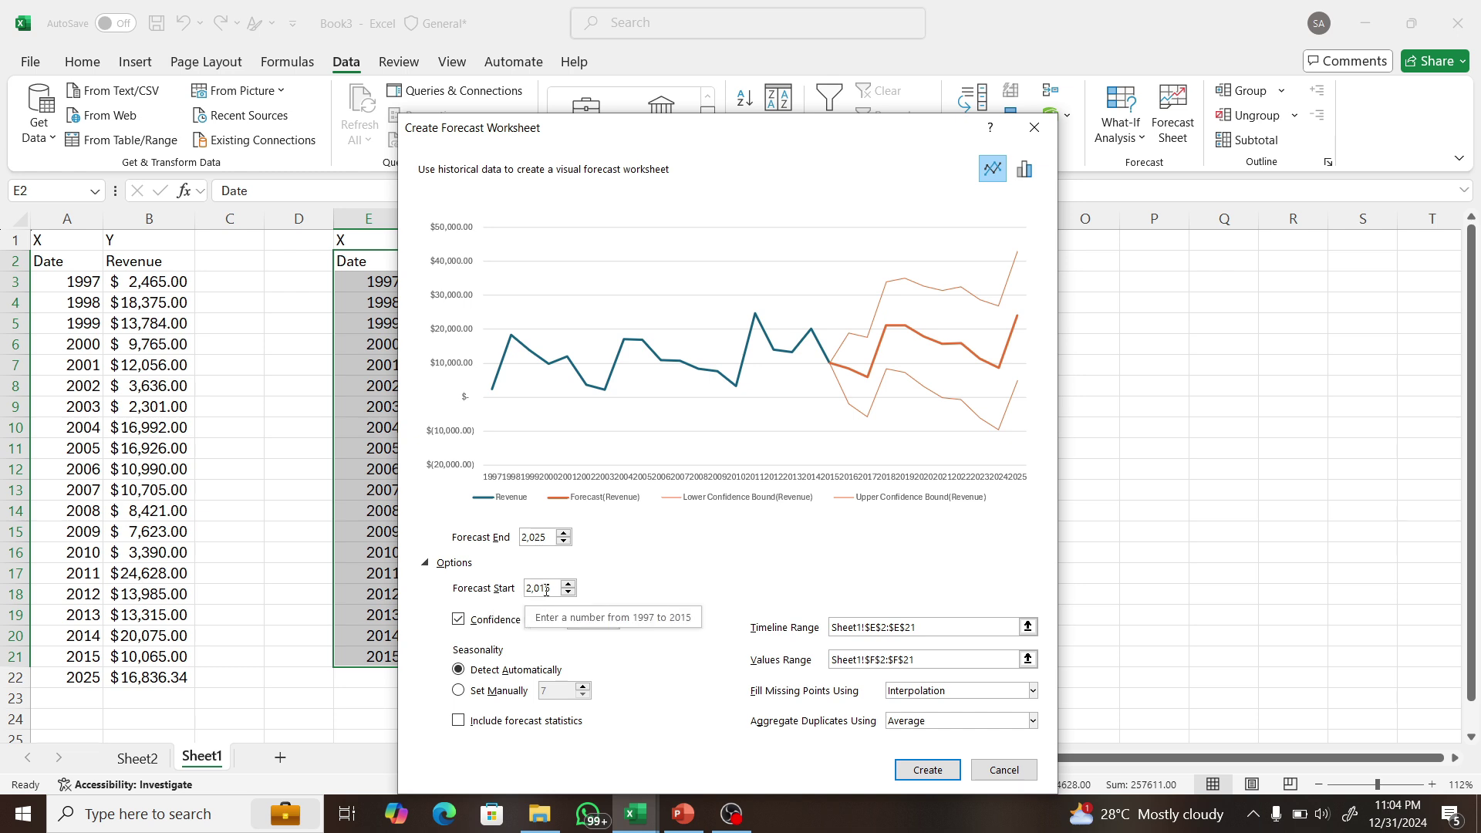
pyautogui.moveTo(724, 142); pyautogui.dragTo(933, 115)
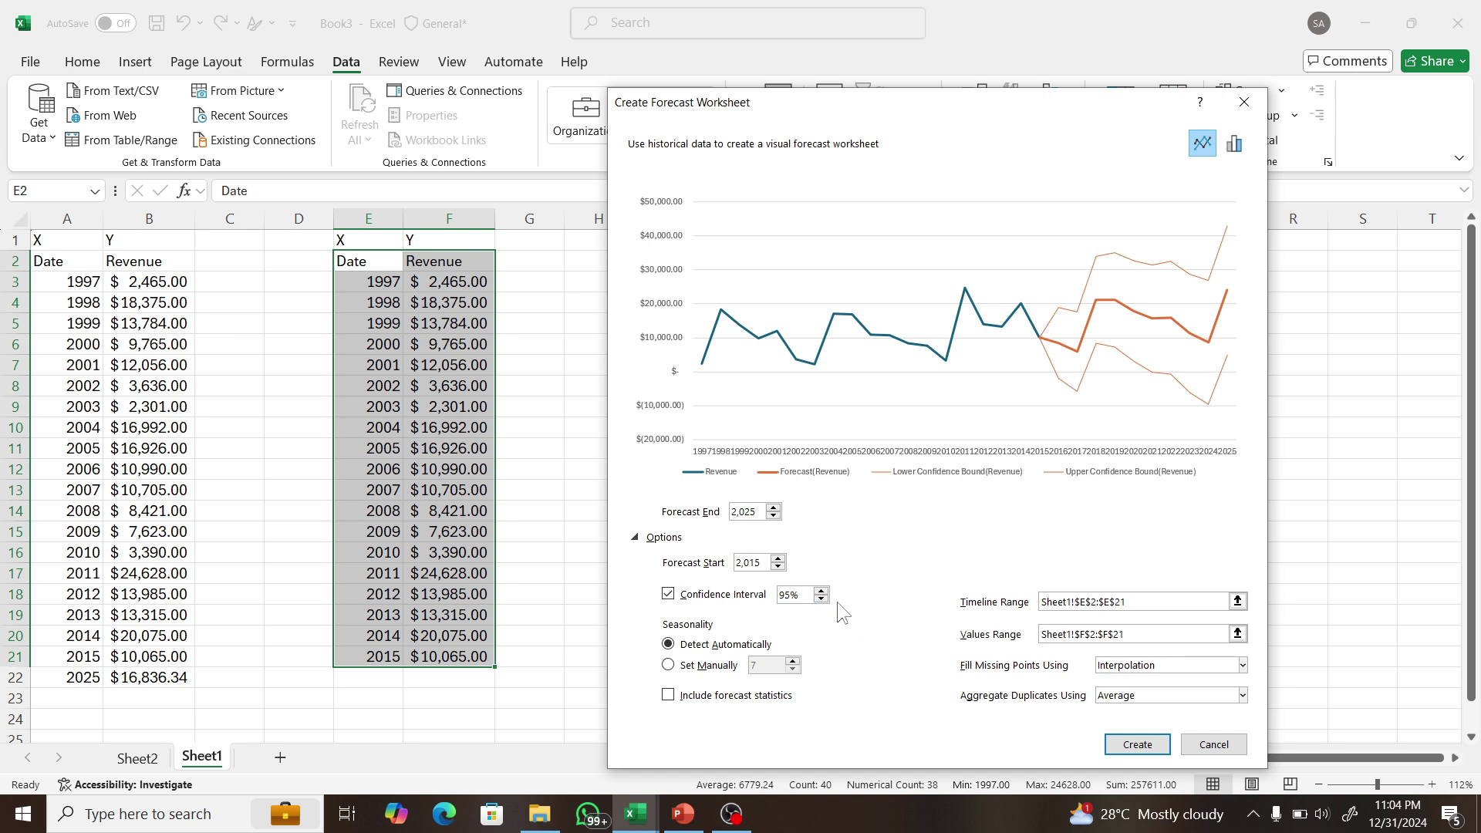
# - Try a 99.99% confidence interval in the forecast preview and return it to 95%
pyautogui.click(821, 591)
pyautogui.click(821, 591)
pyautogui.click(821, 591)
pyautogui.click(821, 592)
pyautogui.click(821, 591)
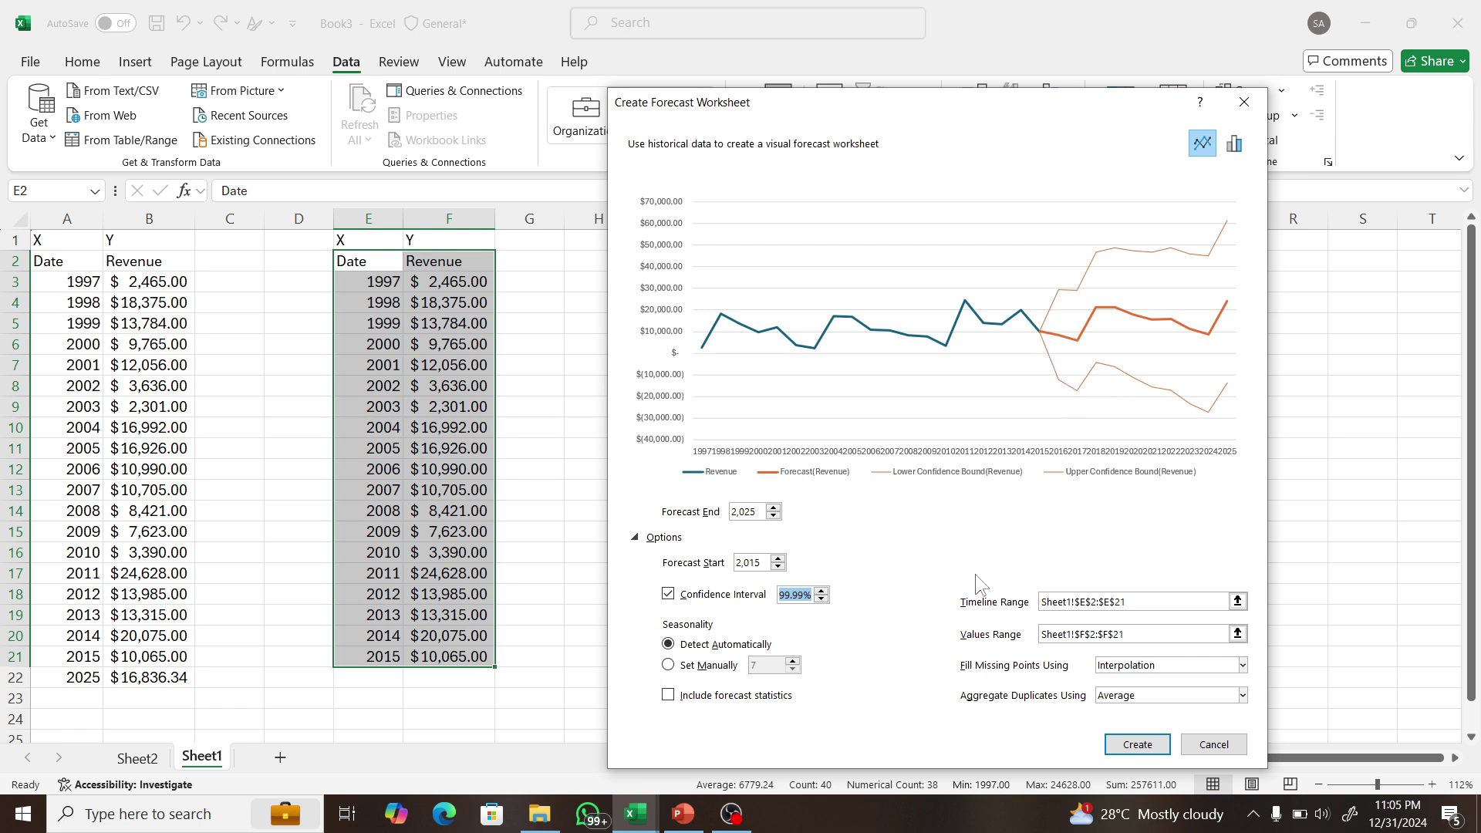
pyautogui.click(821, 599)
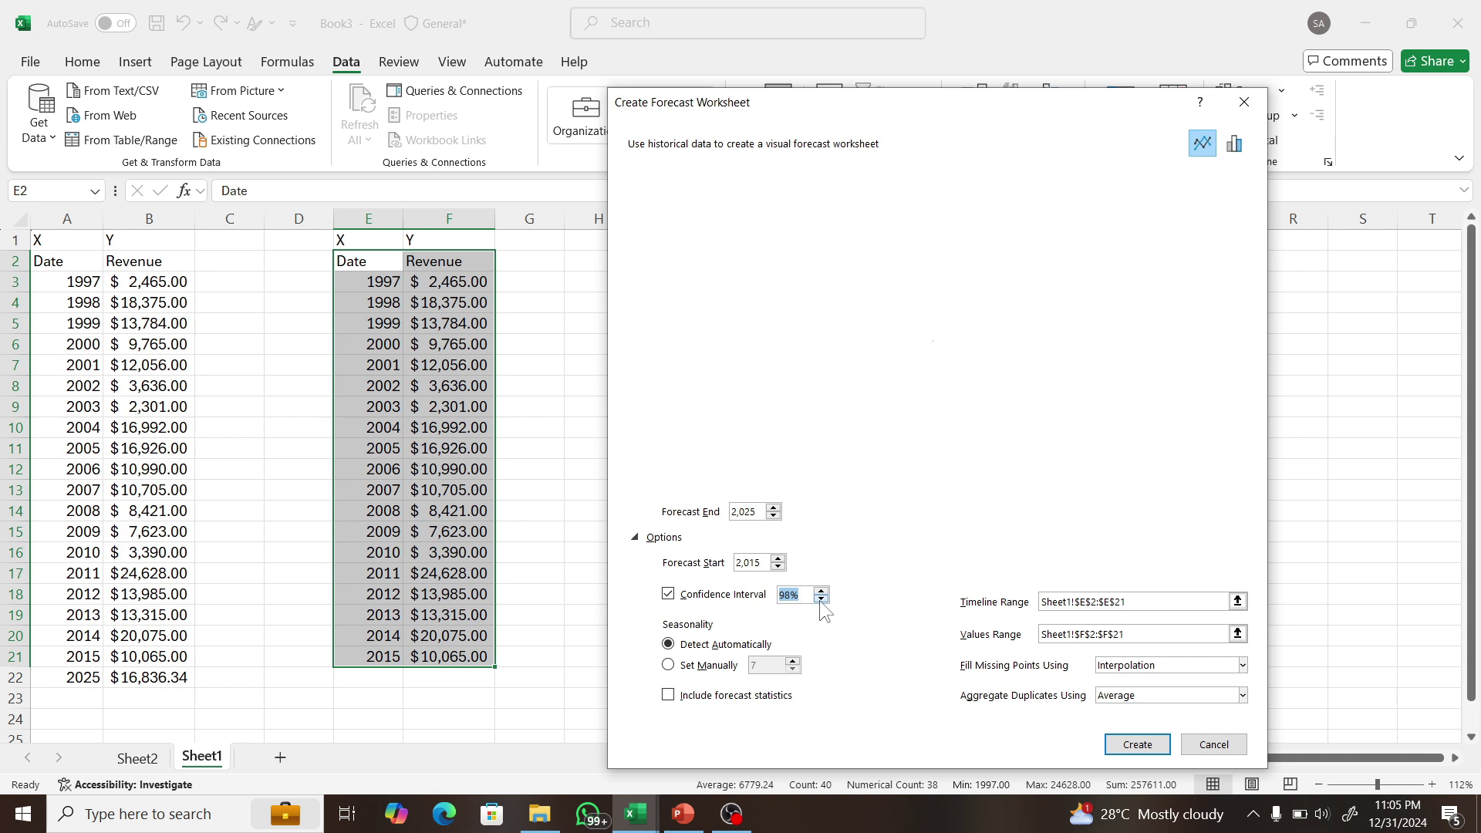
pyautogui.click(821, 600)
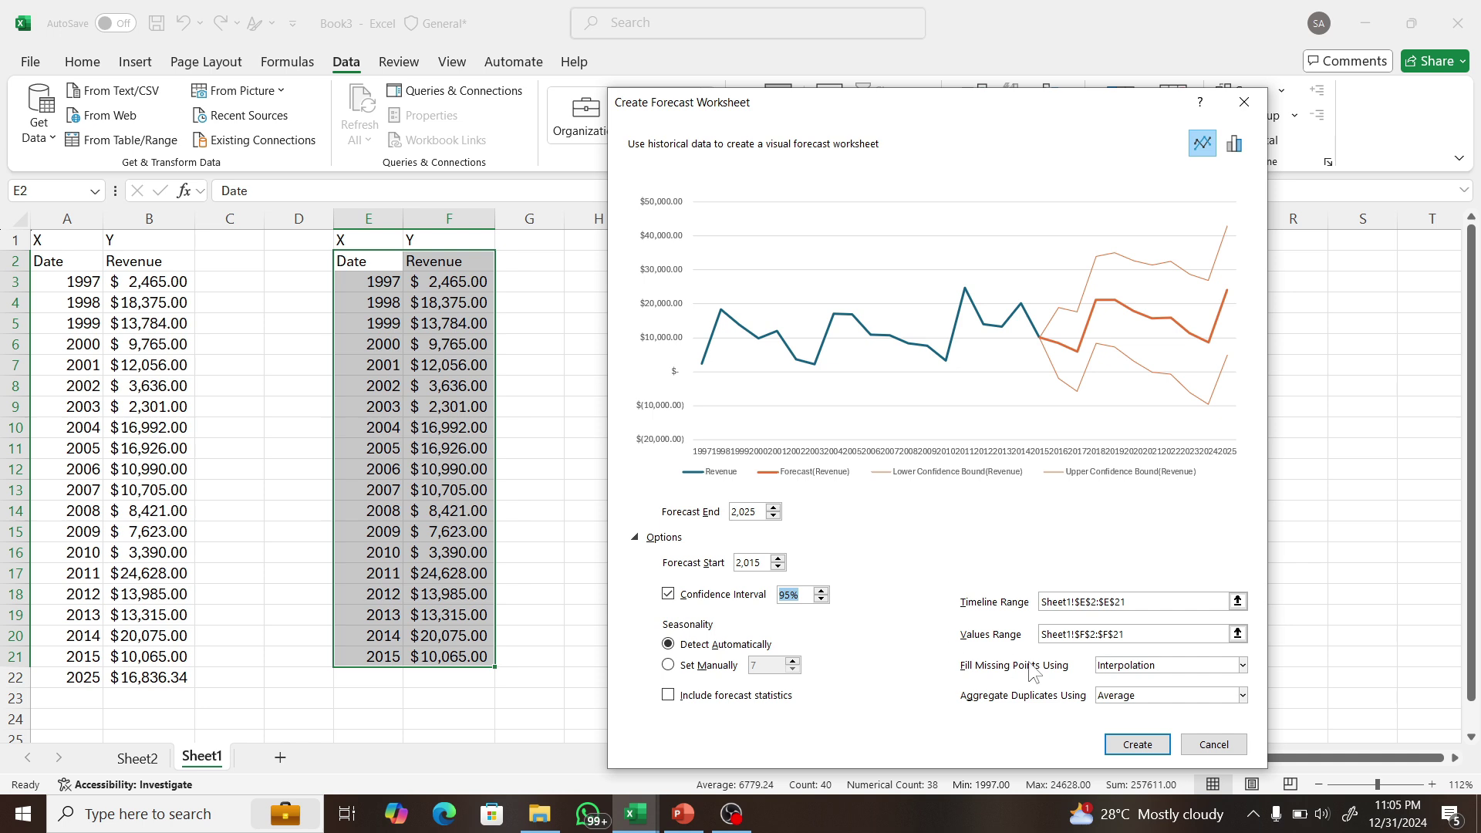
# - Examine the available methods for filling missing points and aggregating duplicates, keeping Interpolation and Average
pyautogui.click(1187, 670)
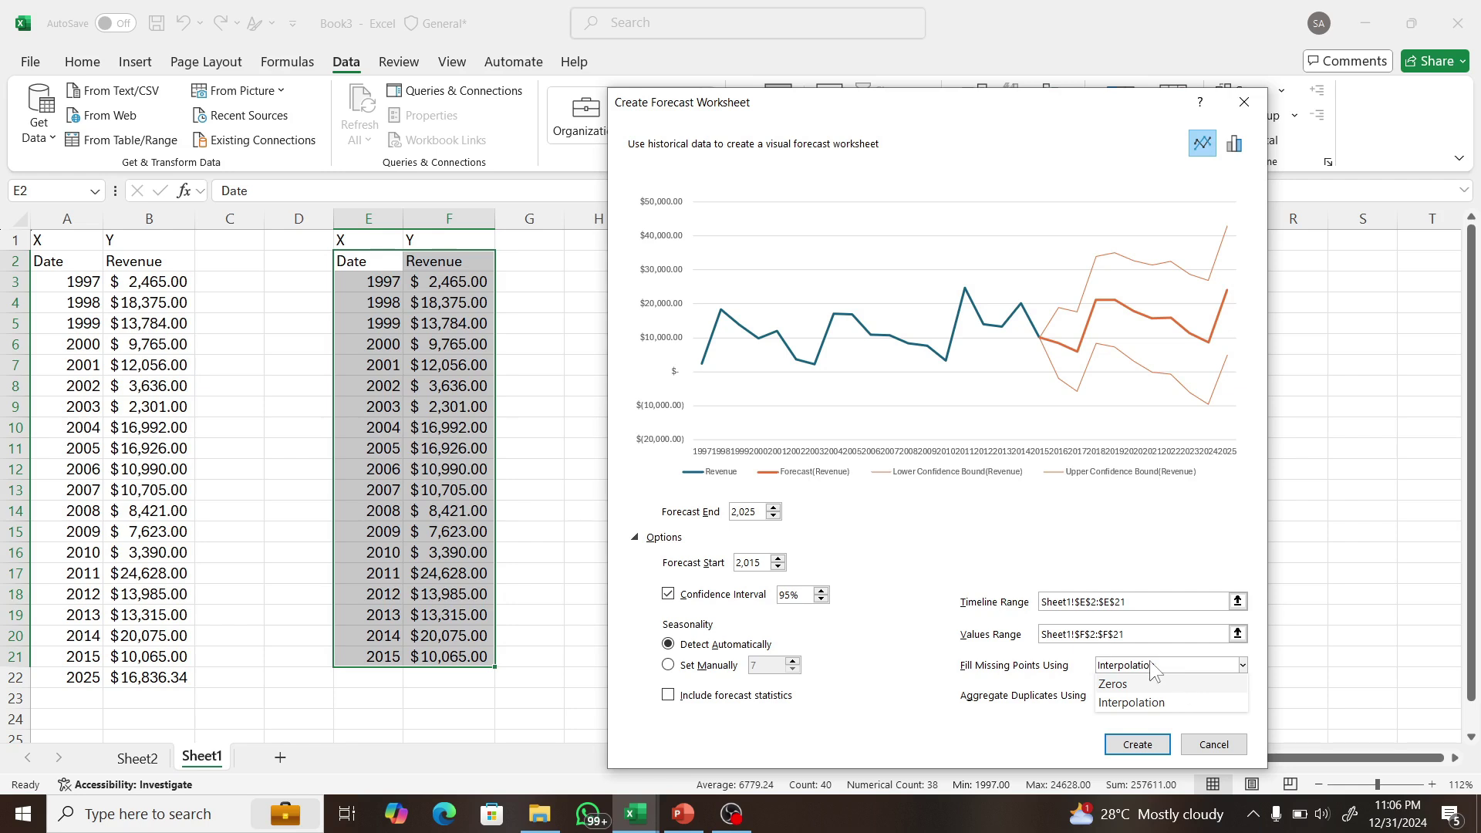
pyautogui.click(1155, 667)
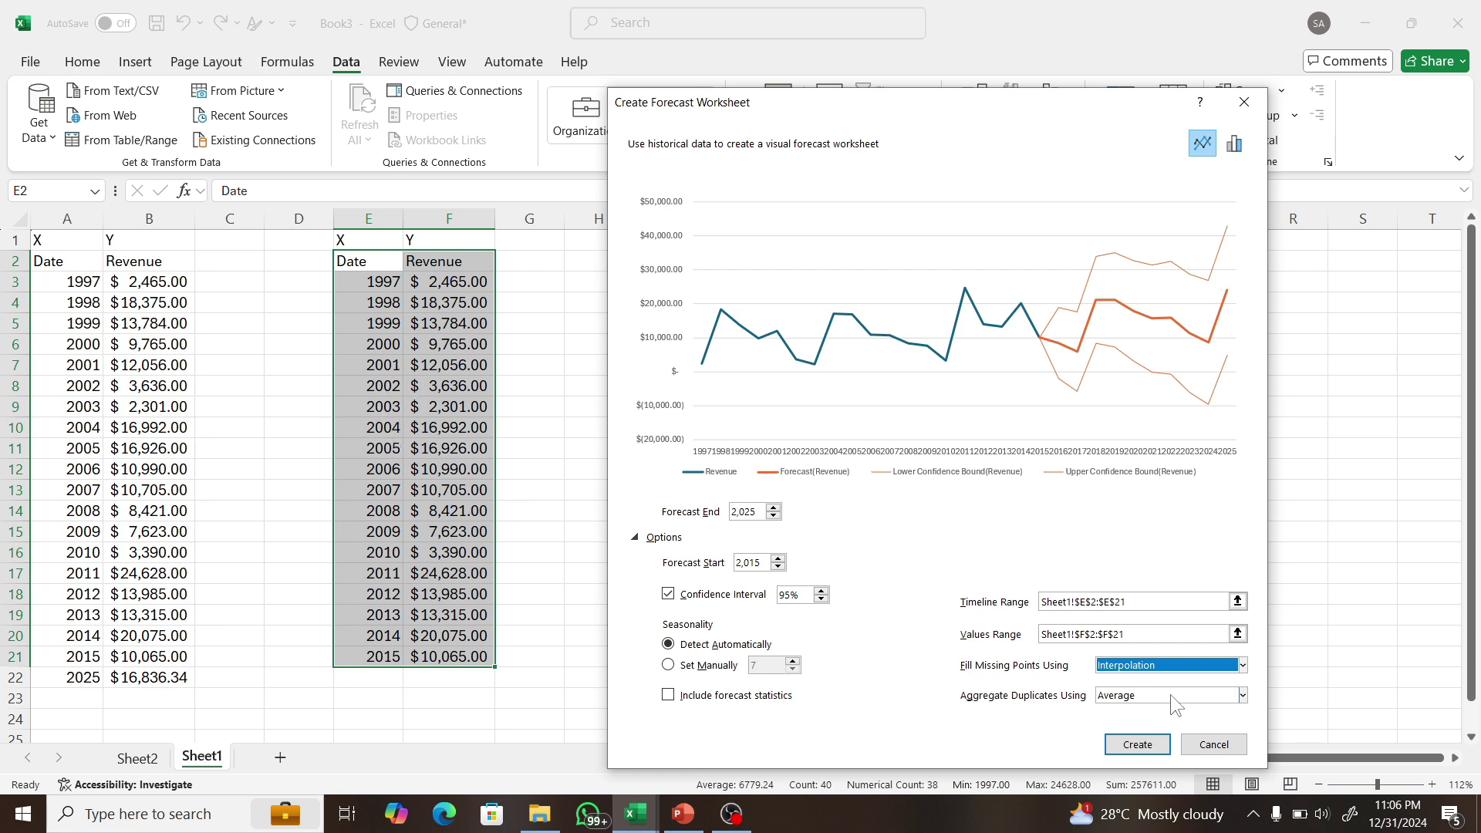
pyautogui.click(1242, 696)
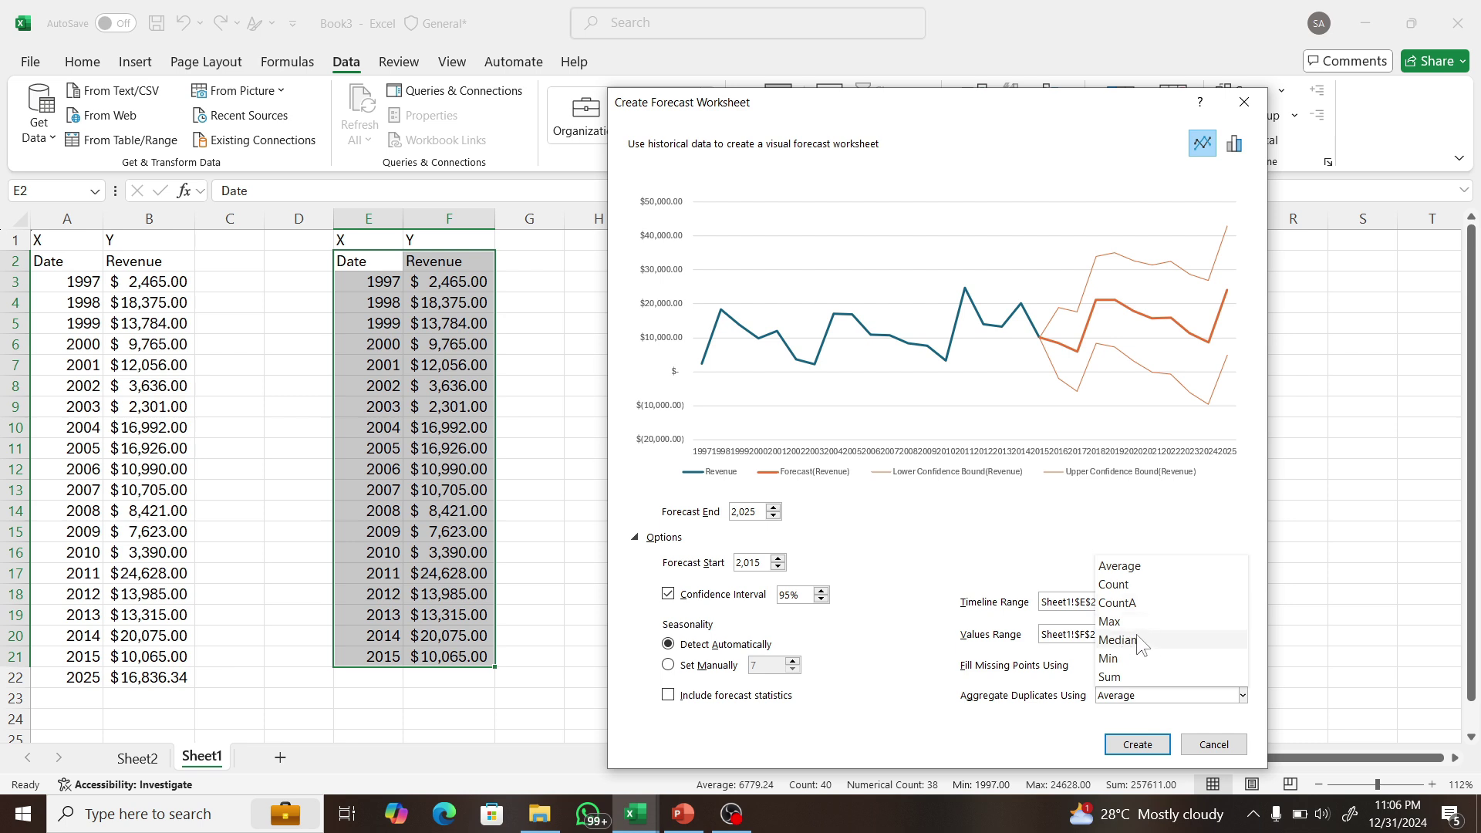
pyautogui.click(1123, 701)
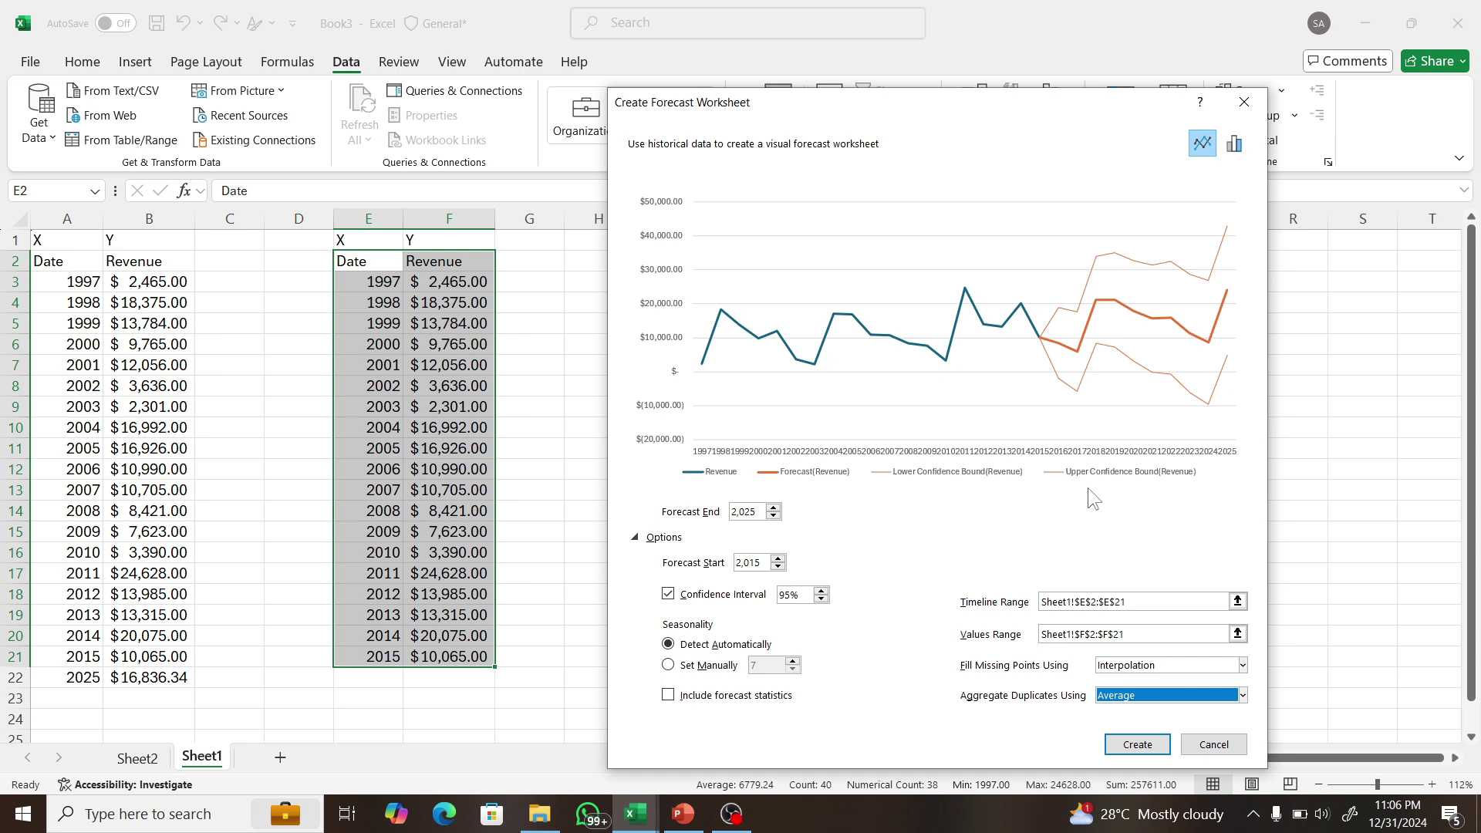
# - Preview the forecast as a column chart, switch back to the line chart and create the forecast worksheet
pyautogui.click(1238, 151)
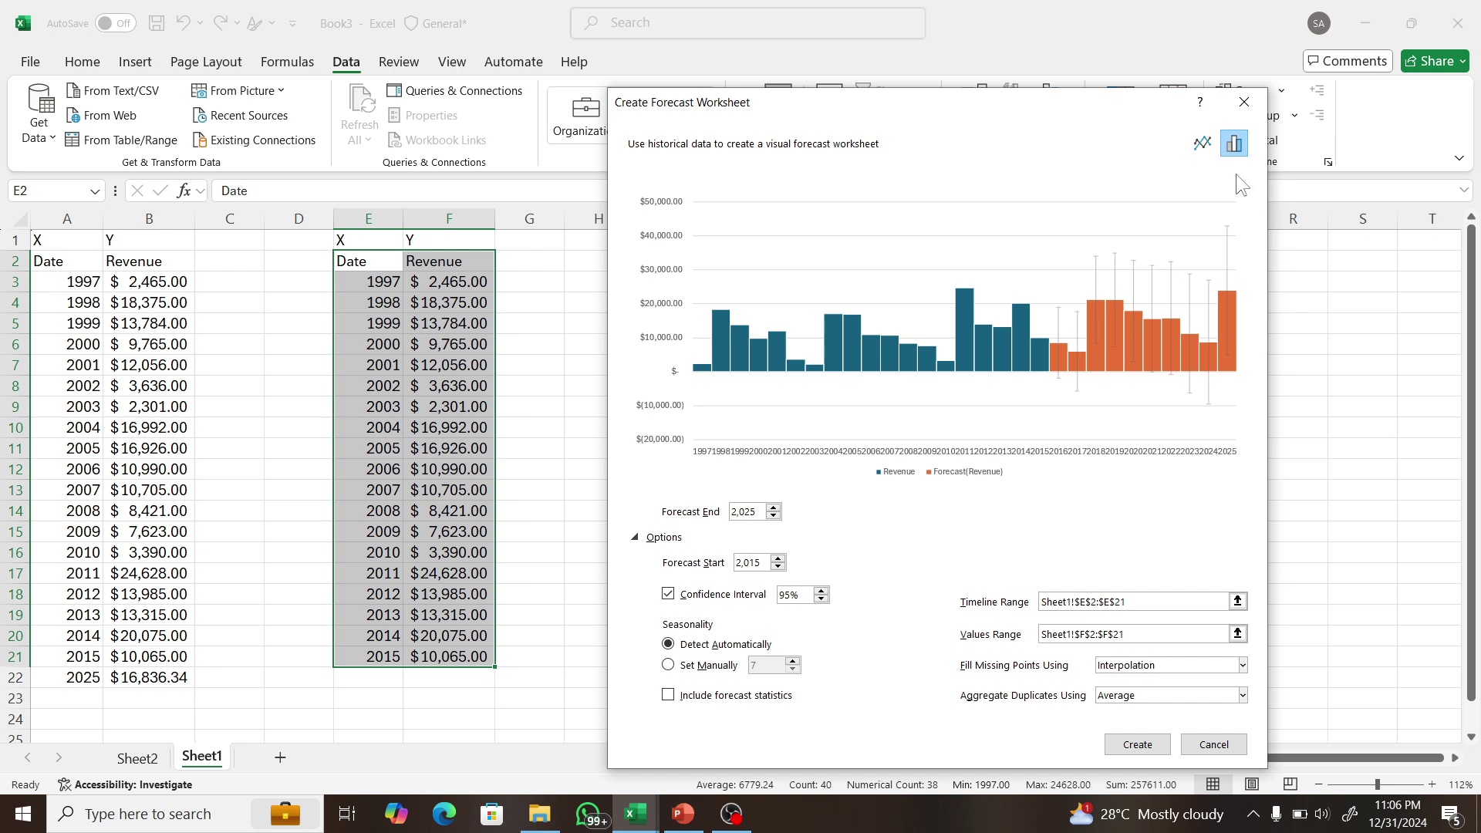
pyautogui.click(1203, 145)
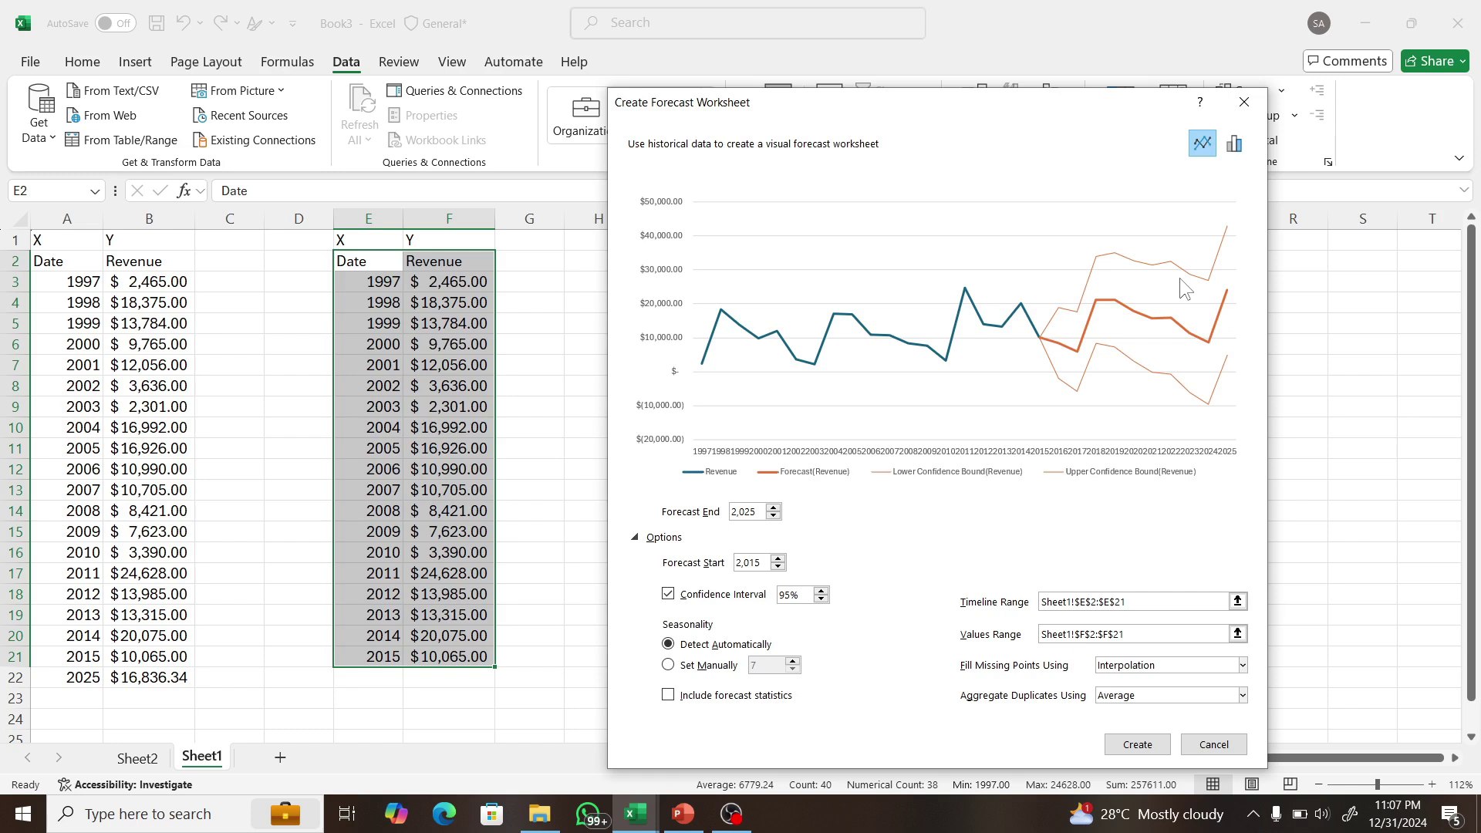
pyautogui.click(1149, 744)
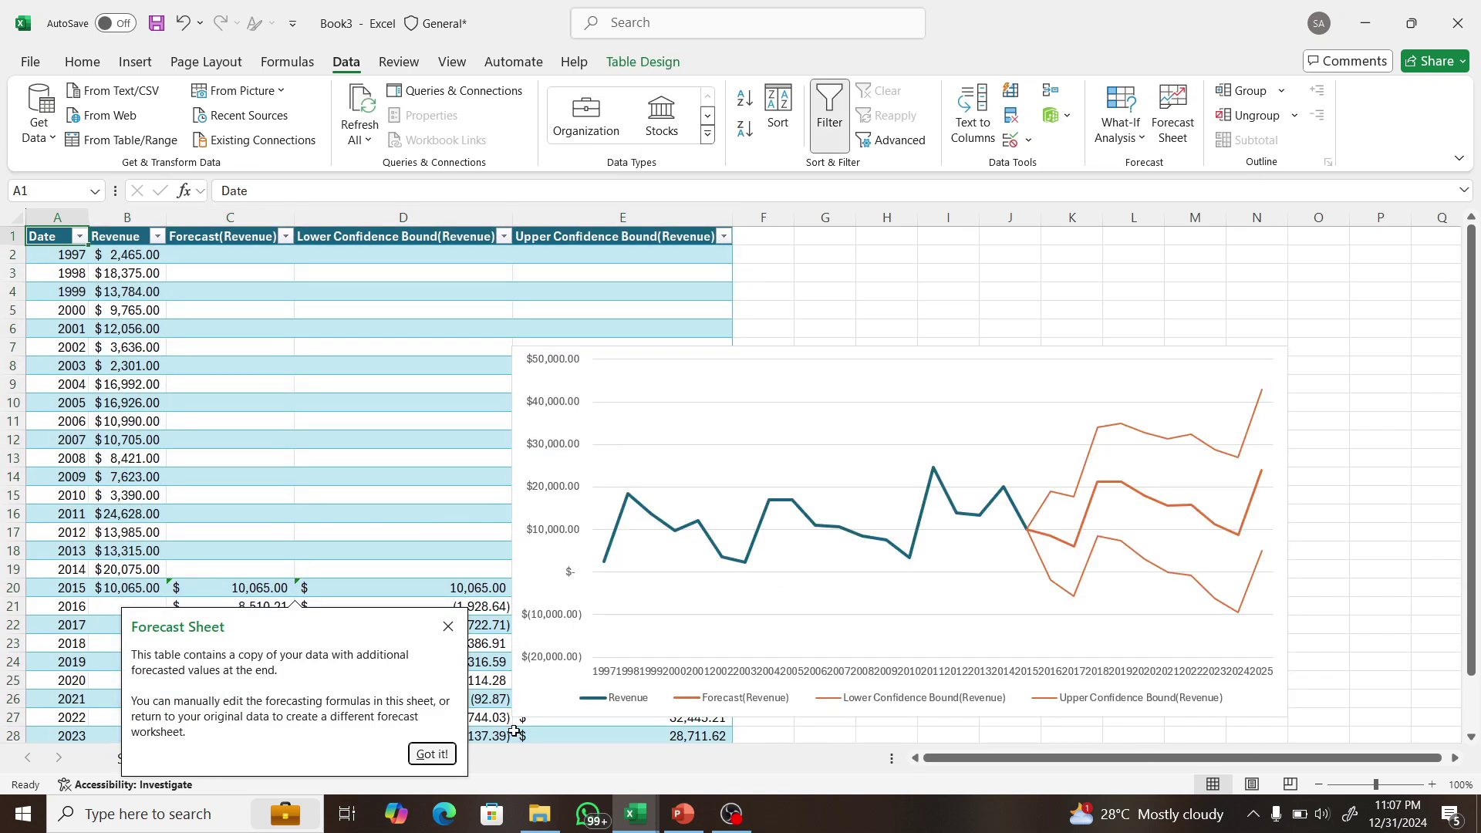
pyautogui.click(433, 754)
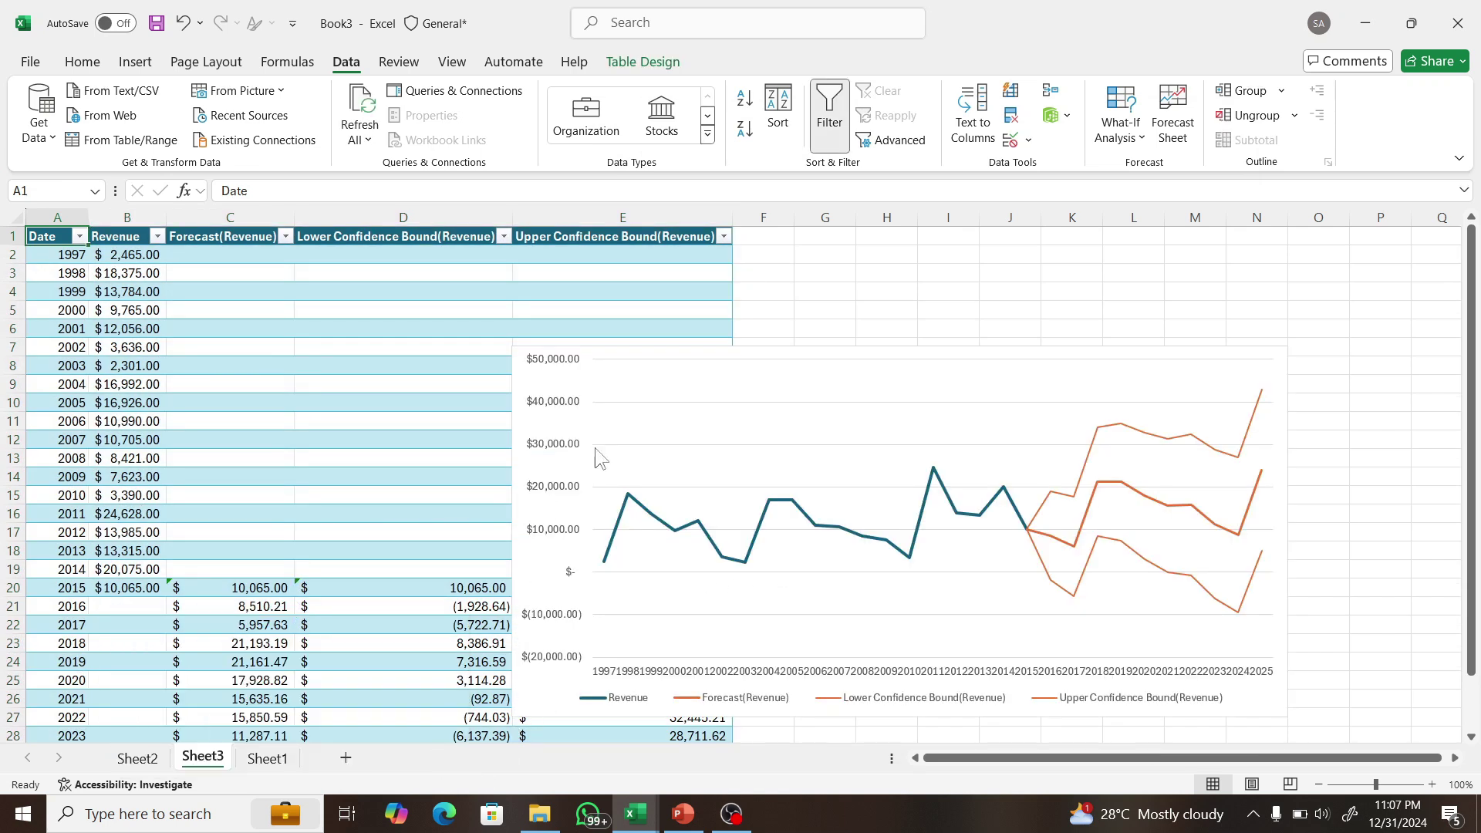
# - Move the forecast chart beside the table to uncover all columns, and check the 2015 forecast against the actual revenue
pyautogui.moveTo(777, 355); pyautogui.dragTo(1064, 254)
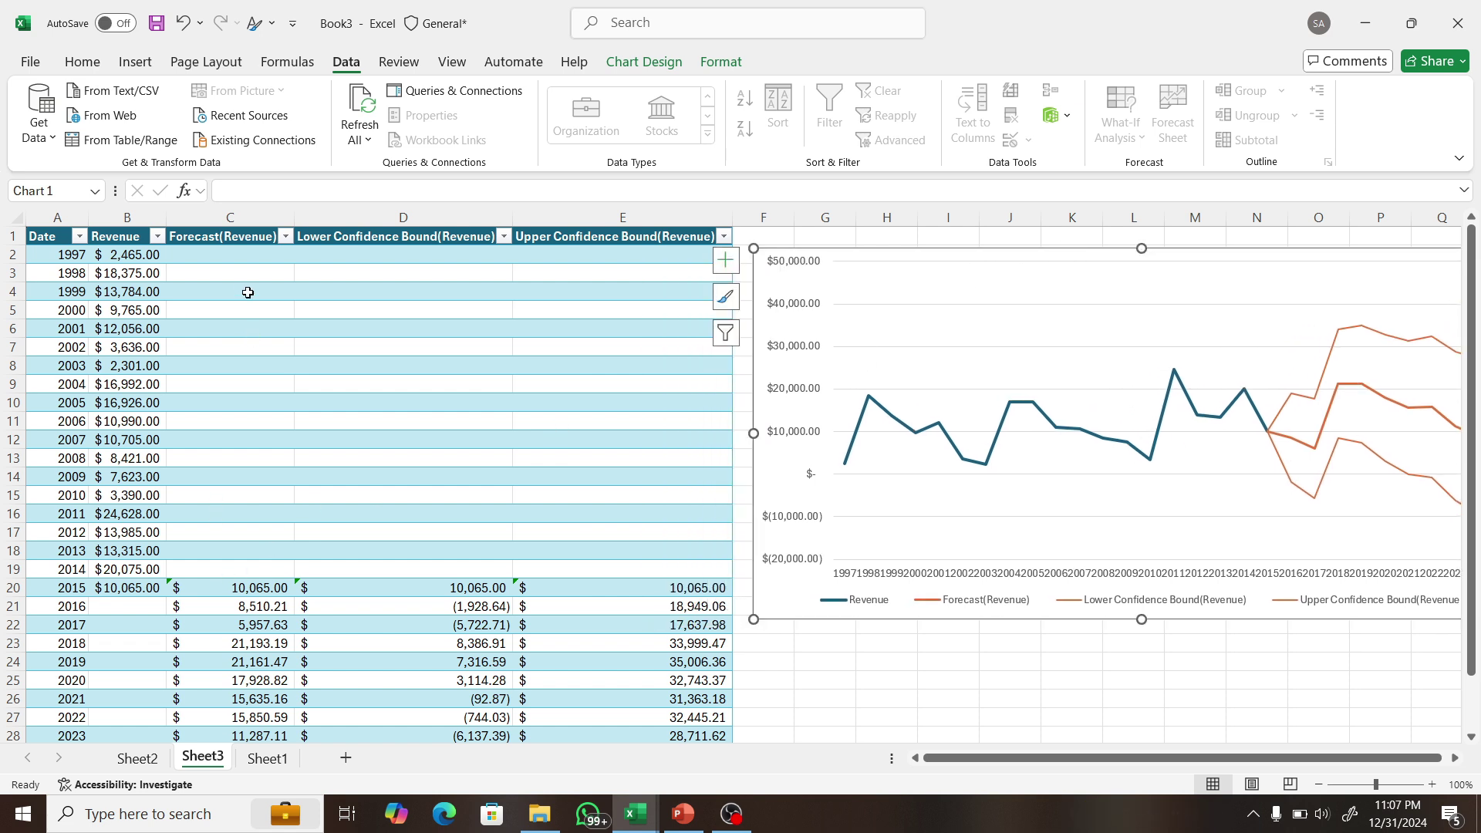
pyautogui.moveTo(259, 580); pyautogui.dragTo(258, 677)
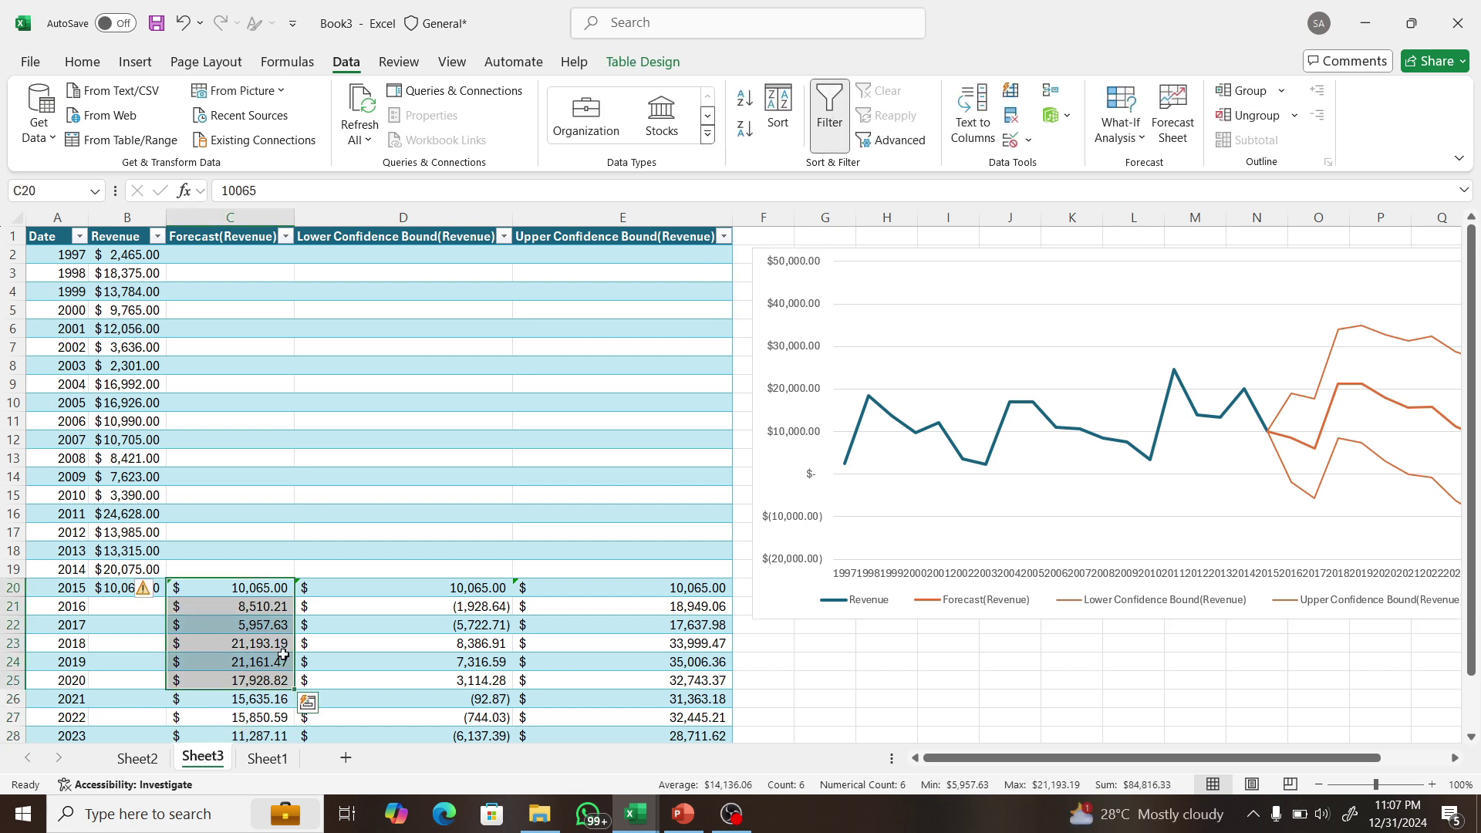
pyautogui.click(259, 591)
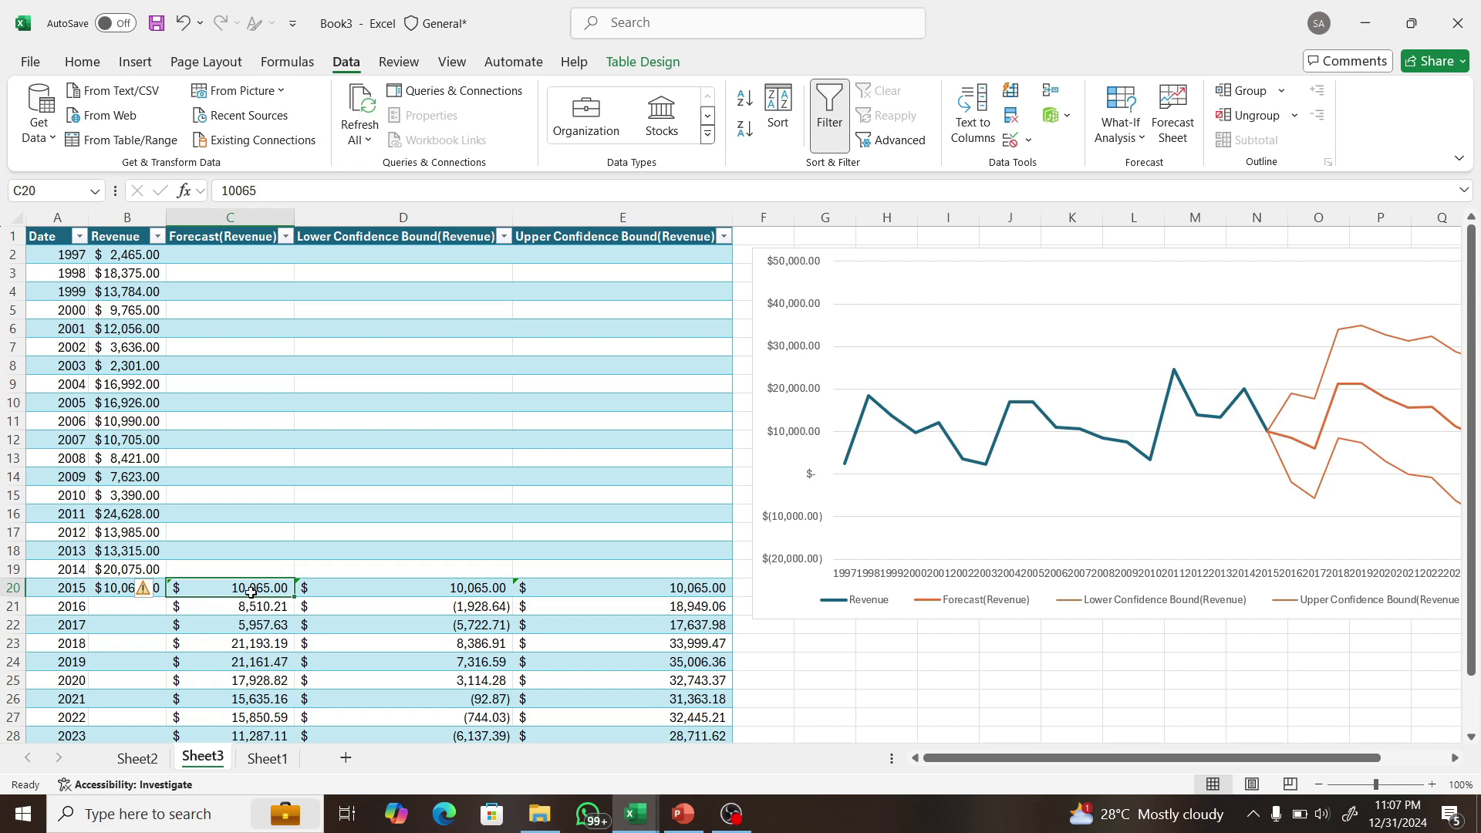
pyautogui.click(105, 596)
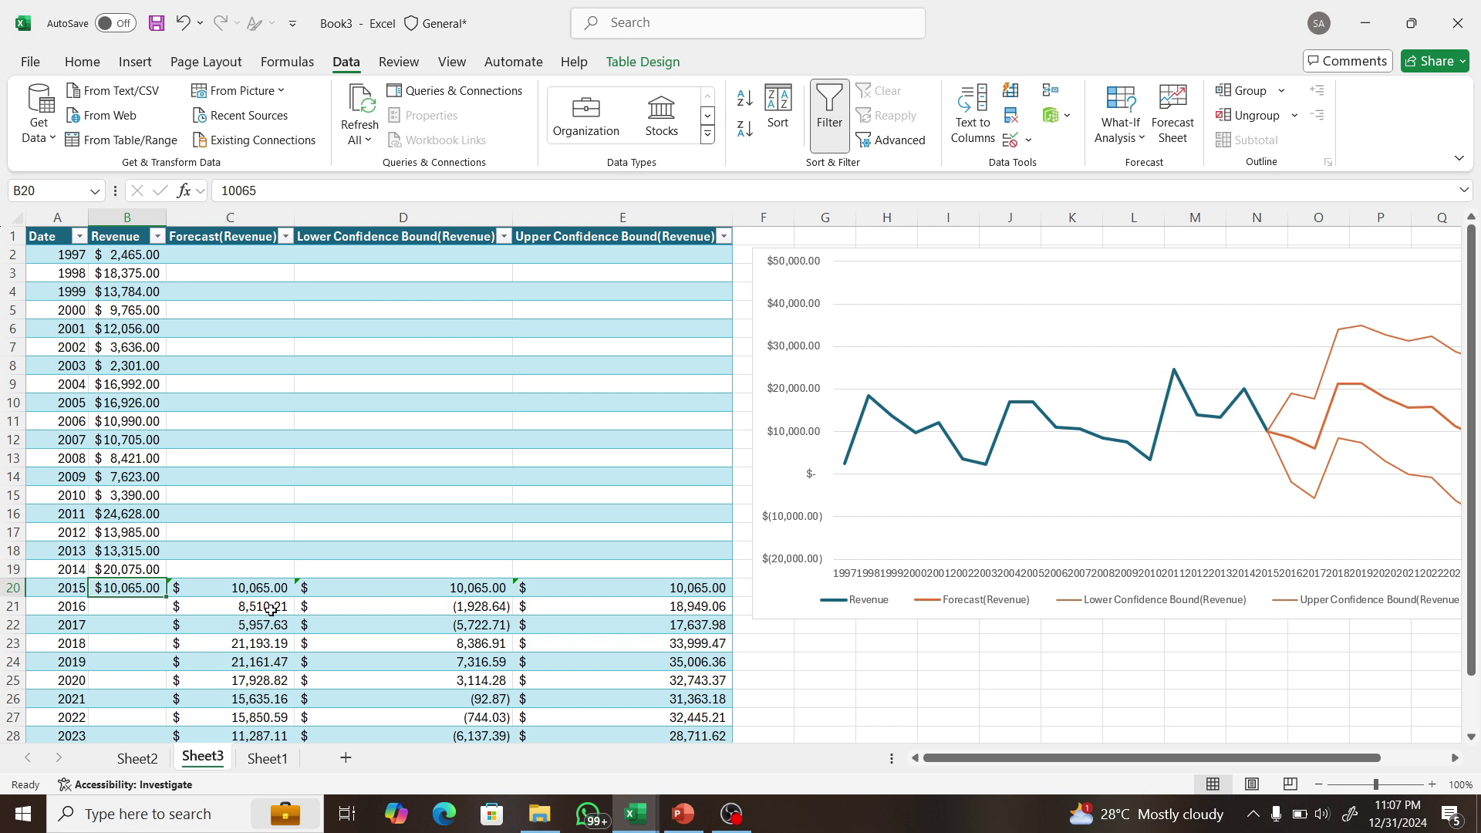
# - Examine the formulas in the Forecast(Revenue) column for 2016 through 2021 and for 2025
pyautogui.click(270, 609)
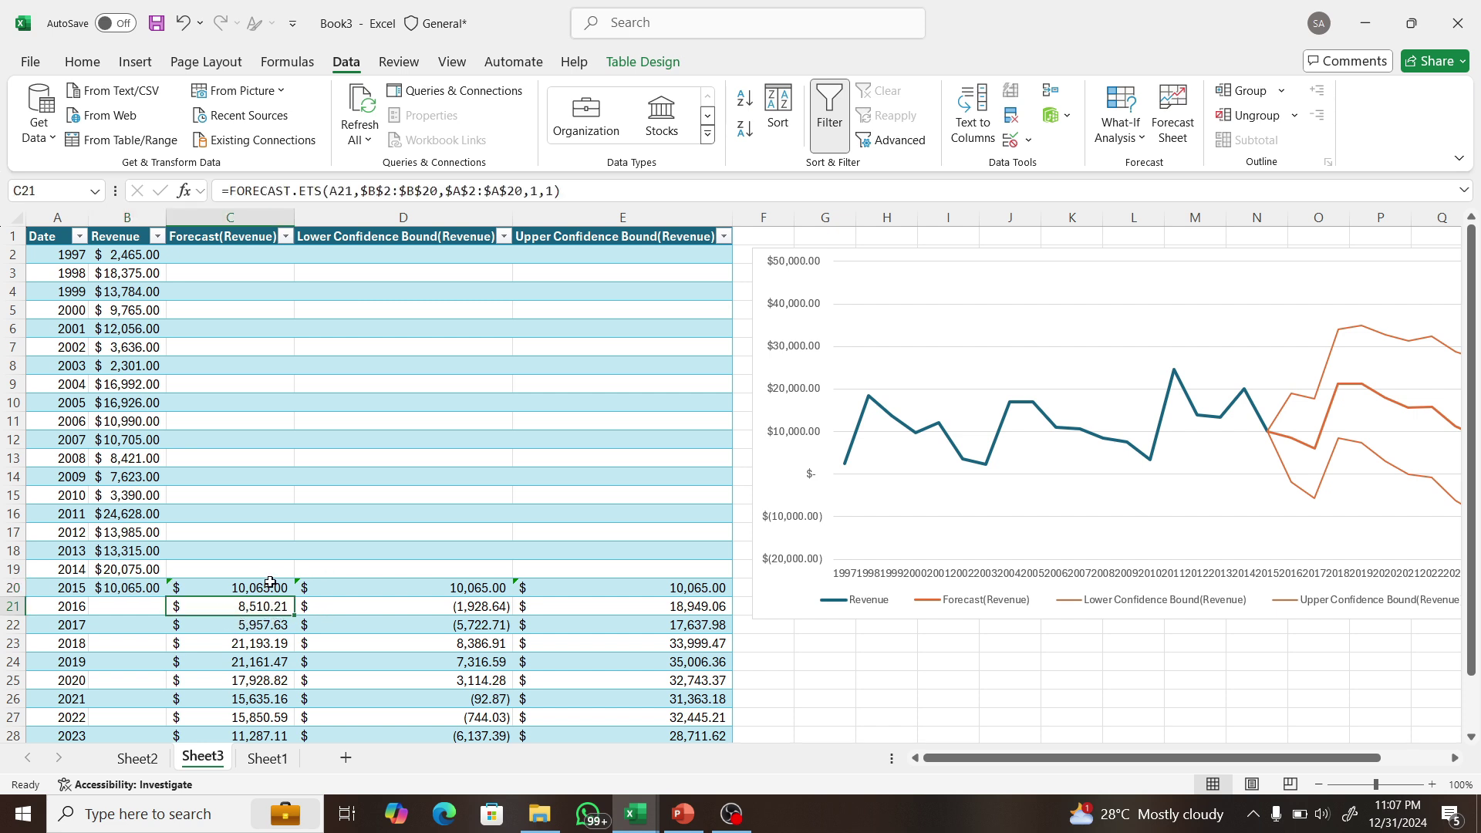
pyautogui.click(275, 623)
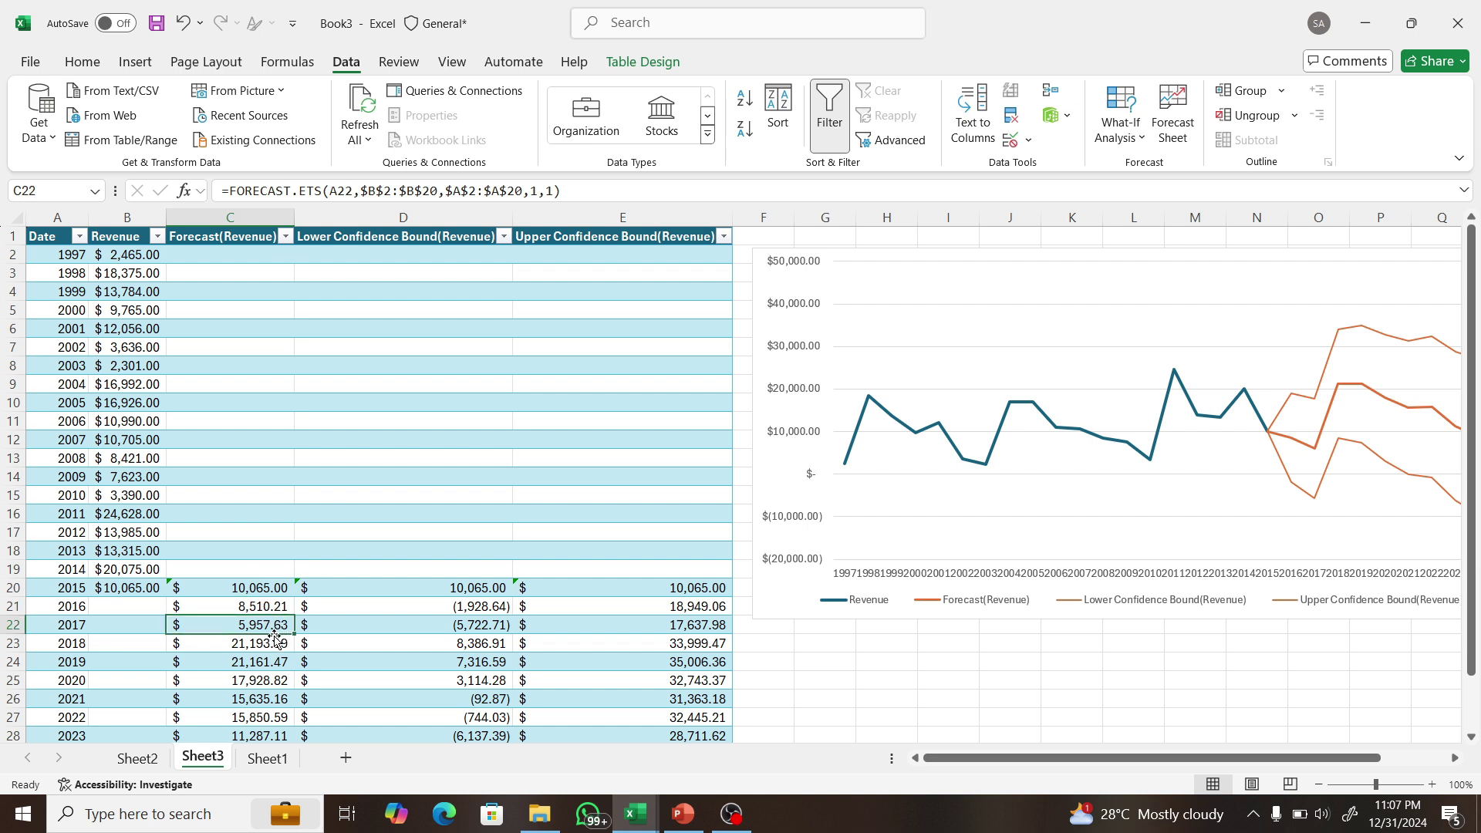
pyautogui.click(253, 645)
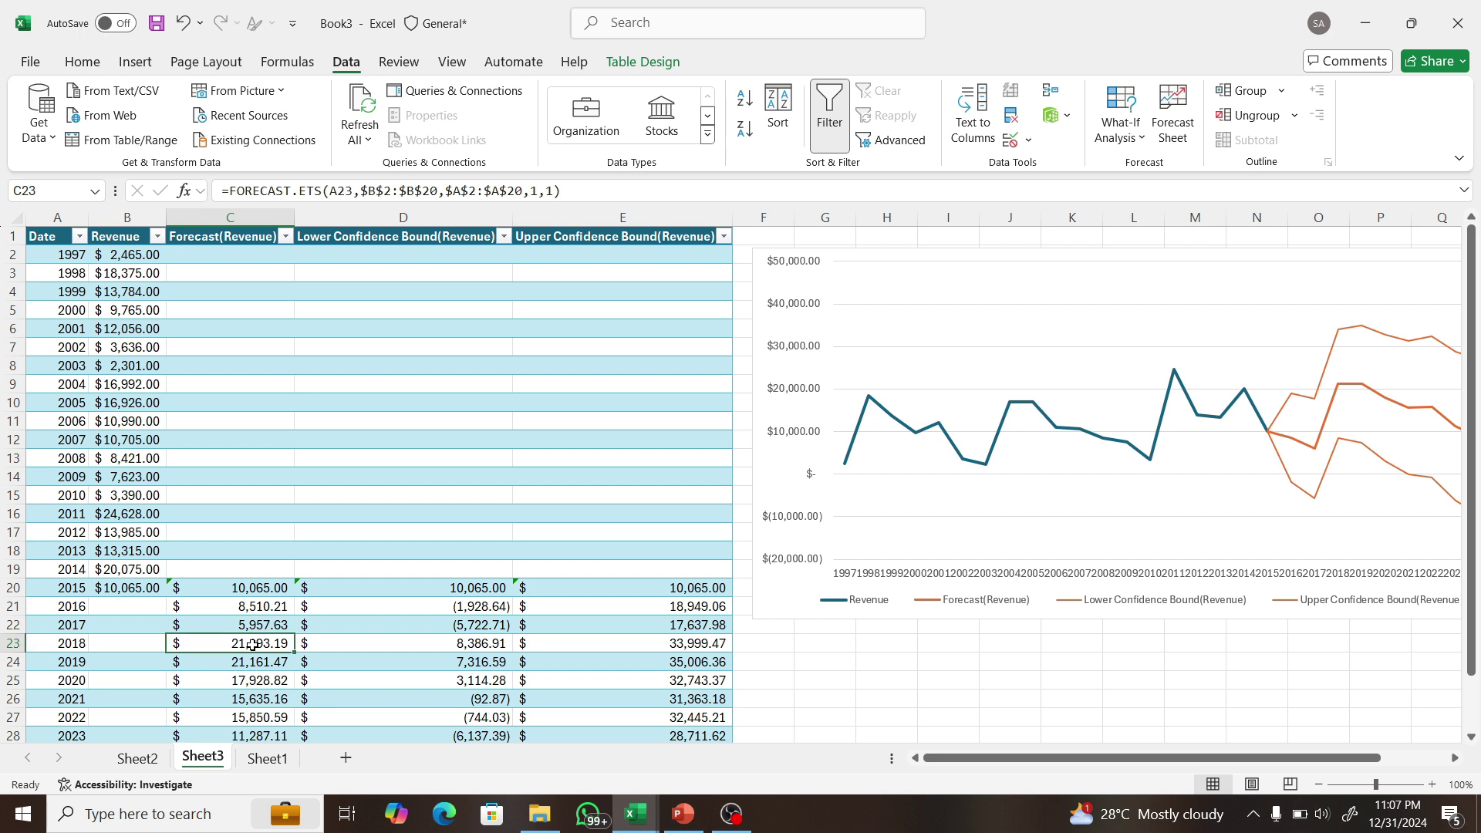
pyautogui.click(266, 665)
pyautogui.click(270, 680)
pyautogui.click(279, 699)
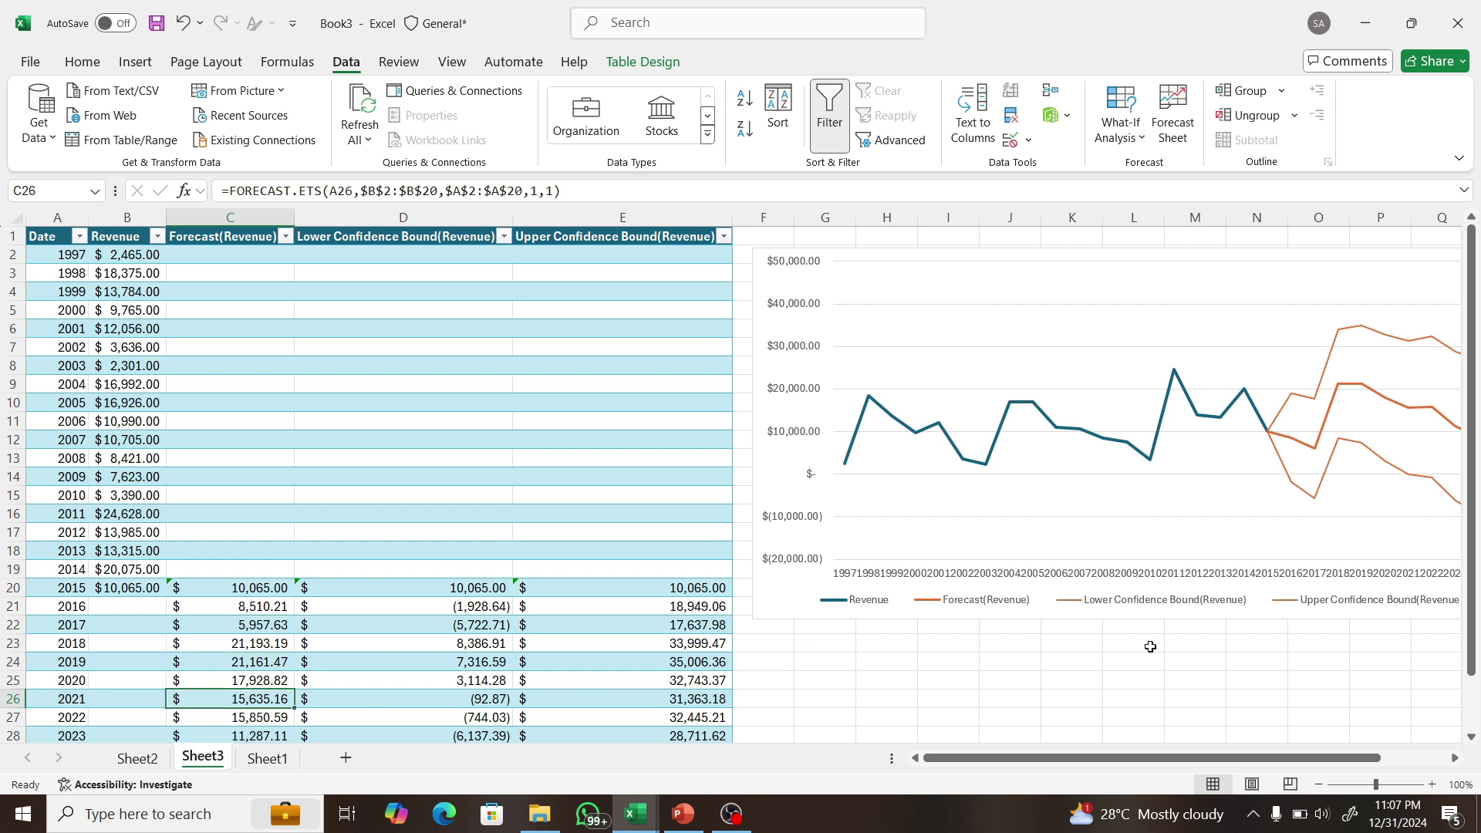
pyautogui.moveTo(1471, 614); pyautogui.dragTo(1471, 669)
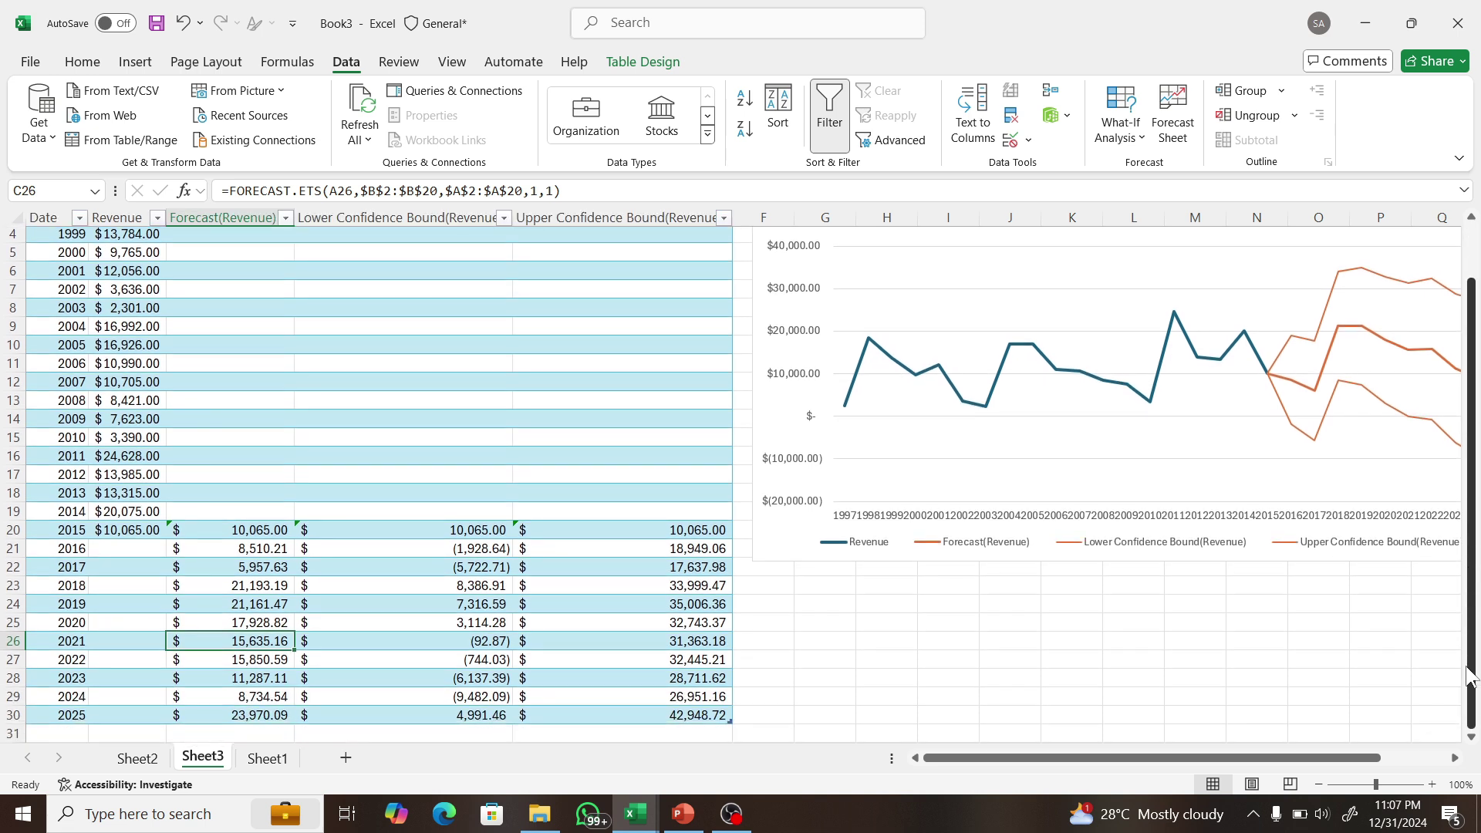
pyautogui.click(258, 717)
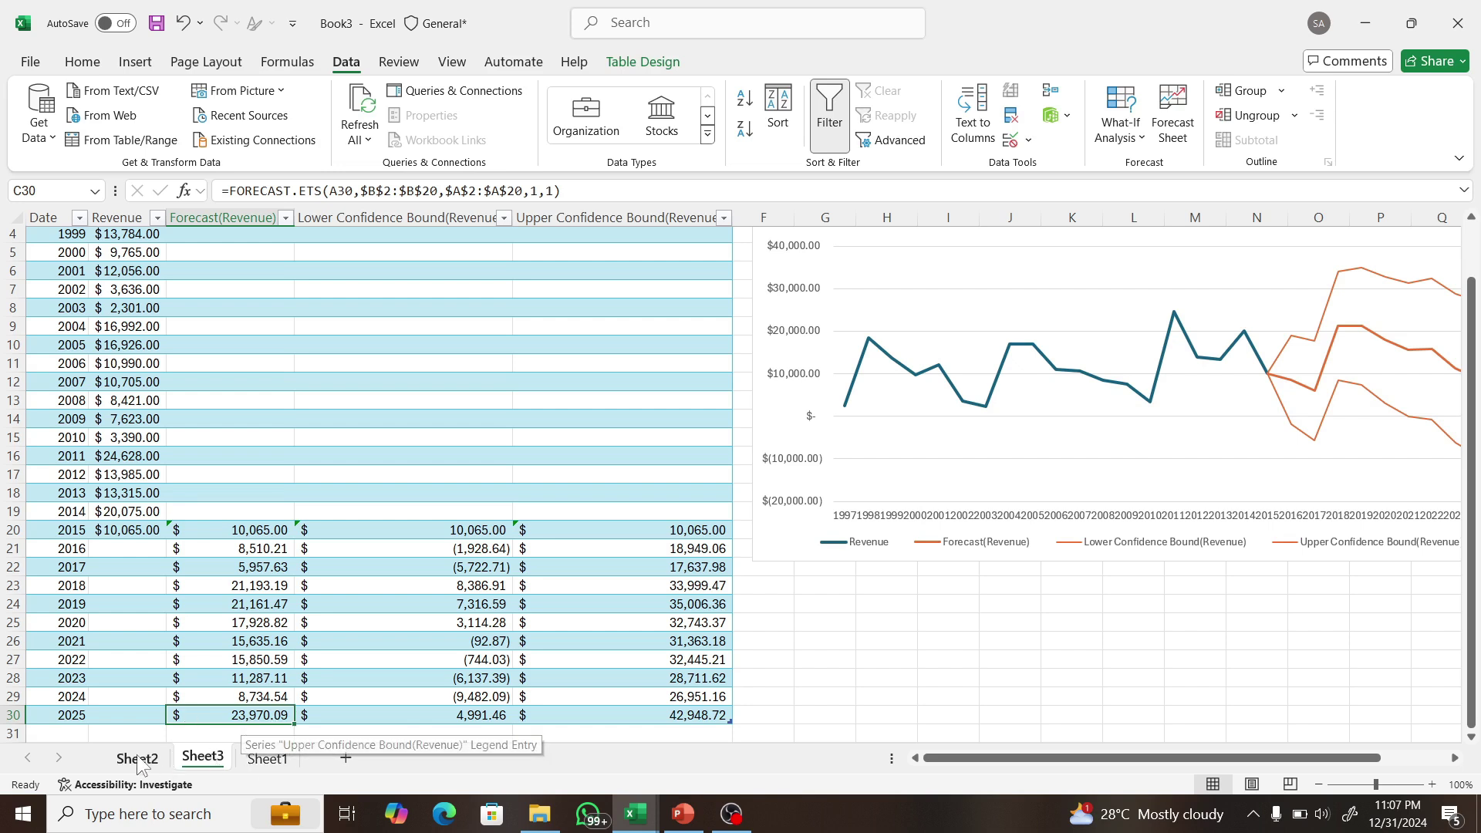
# - Compare the 2025 FORECAST.LINEAR formula on Sheet1 with the 2025 FORECAST.ETS formula on Sheet3, inspecting the ETS part
pyautogui.click(265, 759)
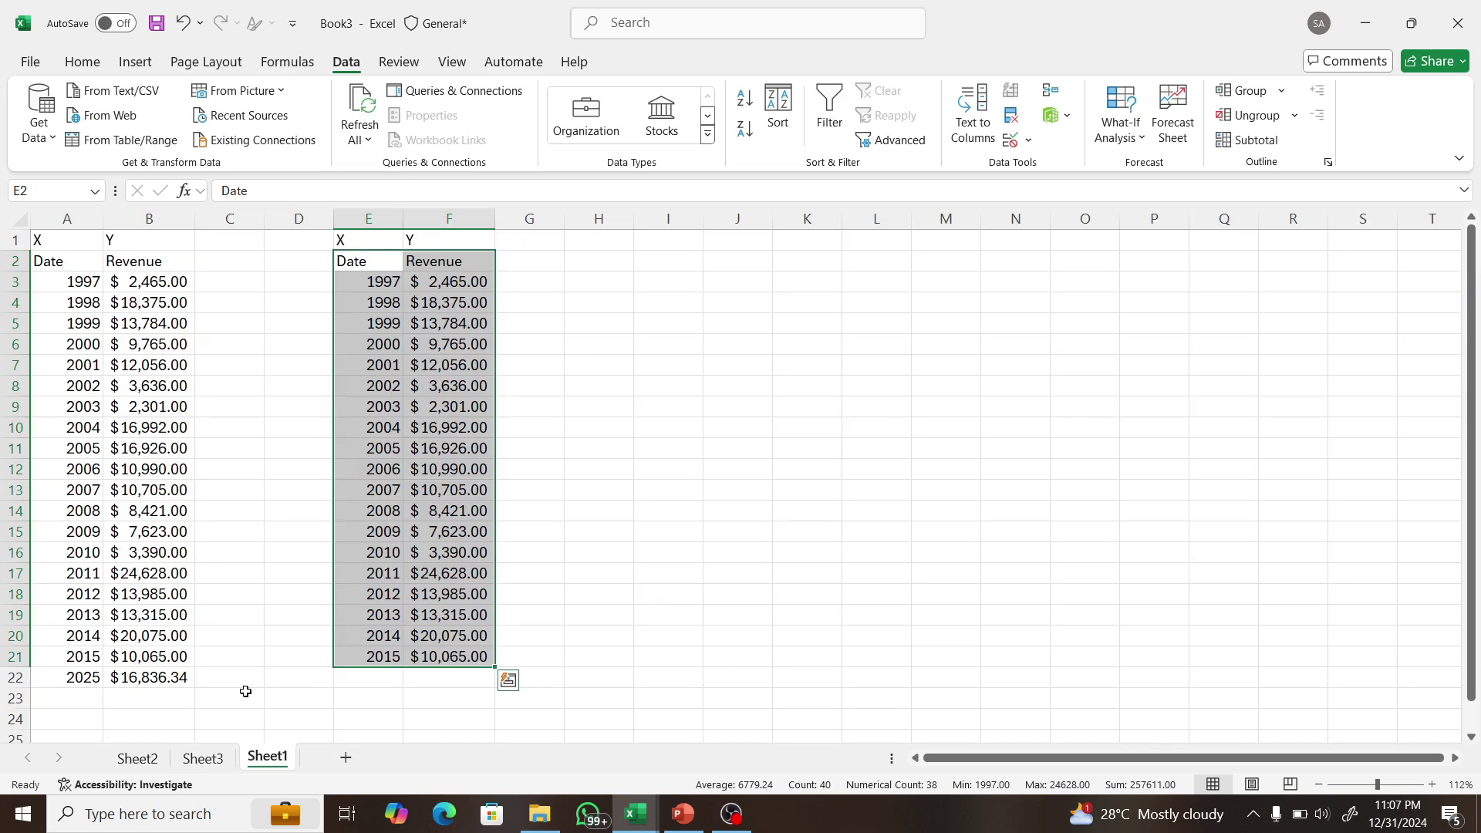
pyautogui.click(179, 681)
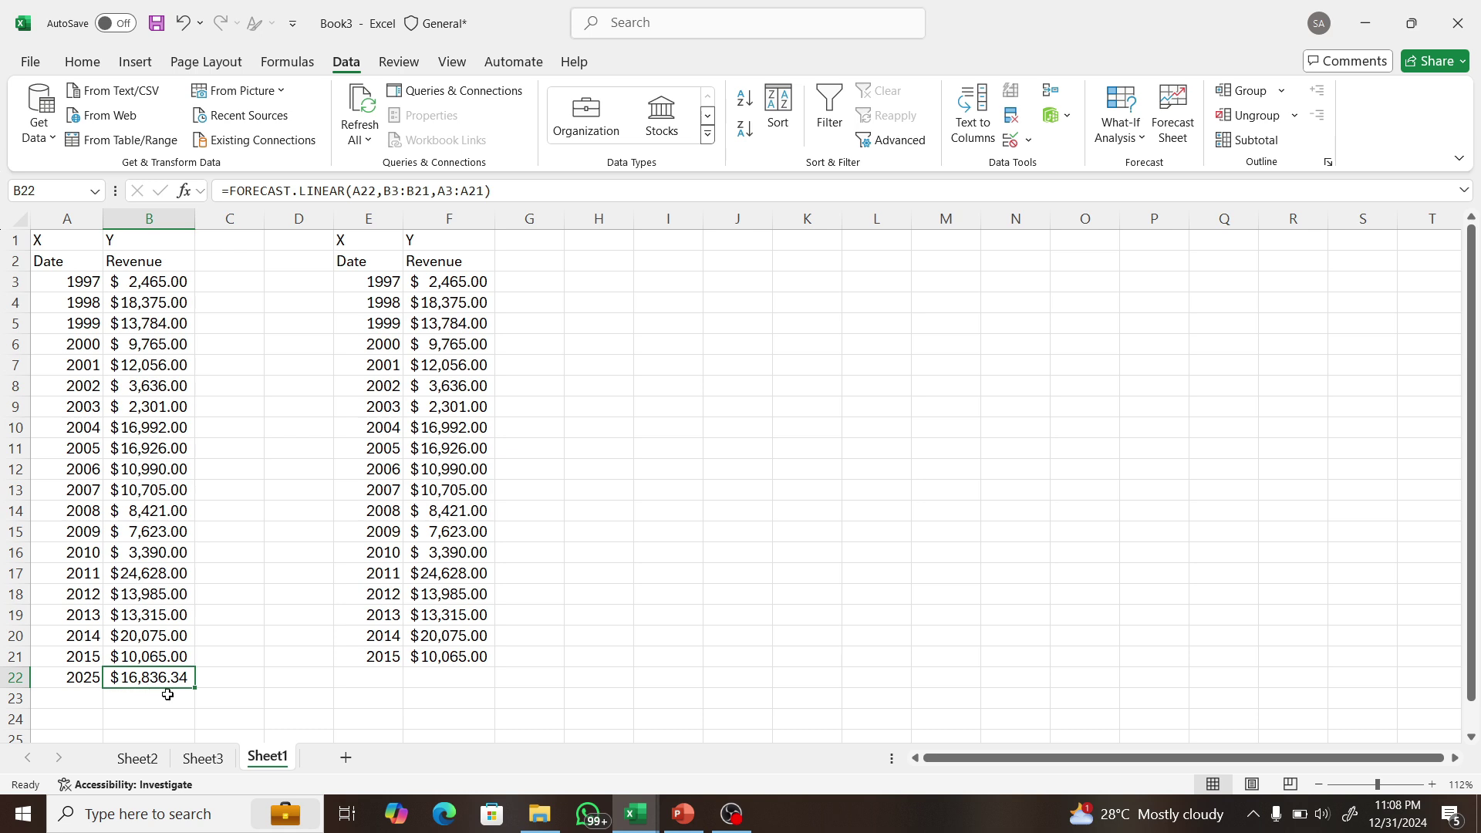
pyautogui.click(202, 758)
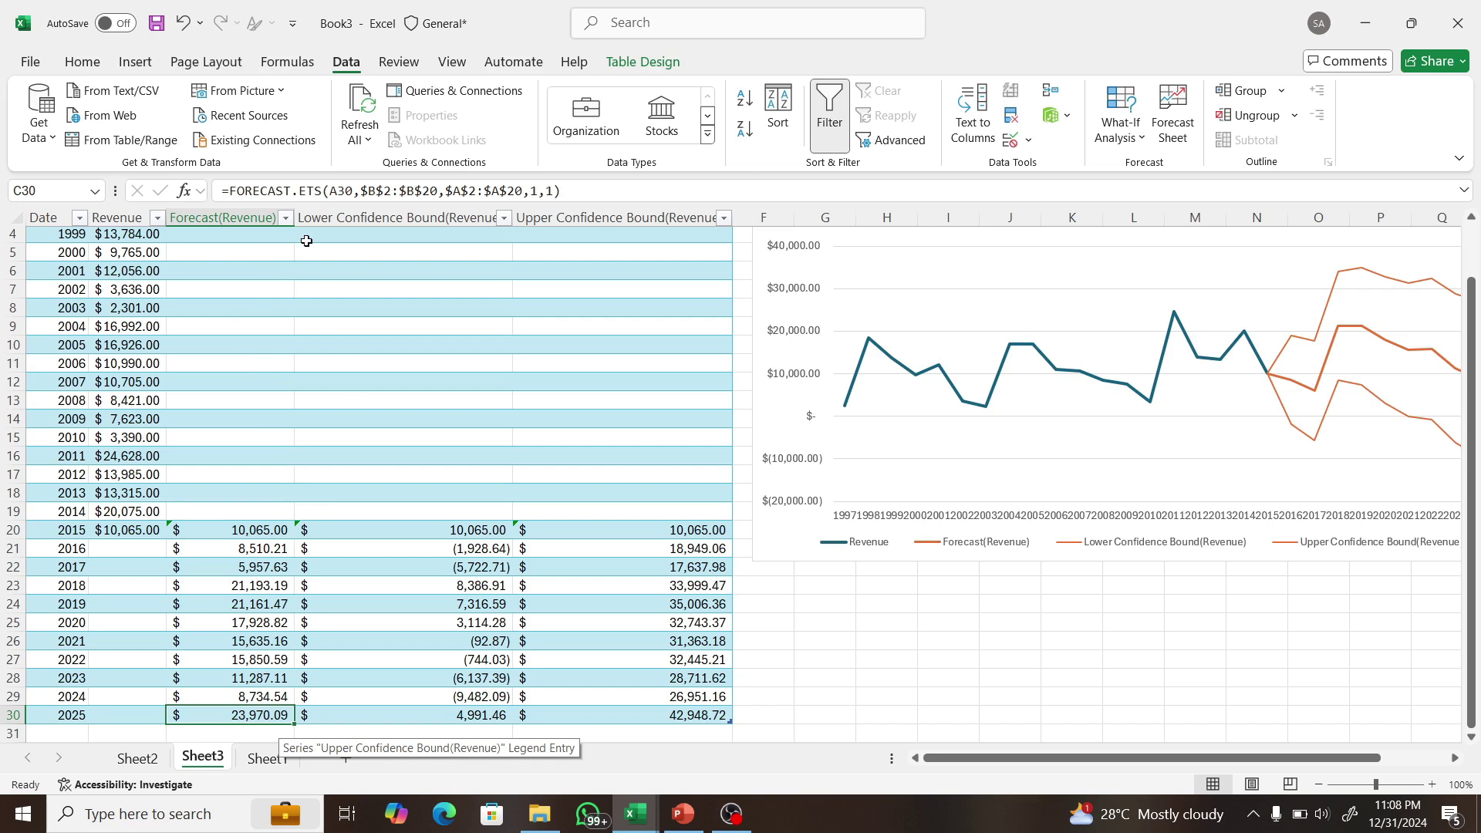
pyautogui.moveTo(299, 193); pyautogui.dragTo(323, 194)
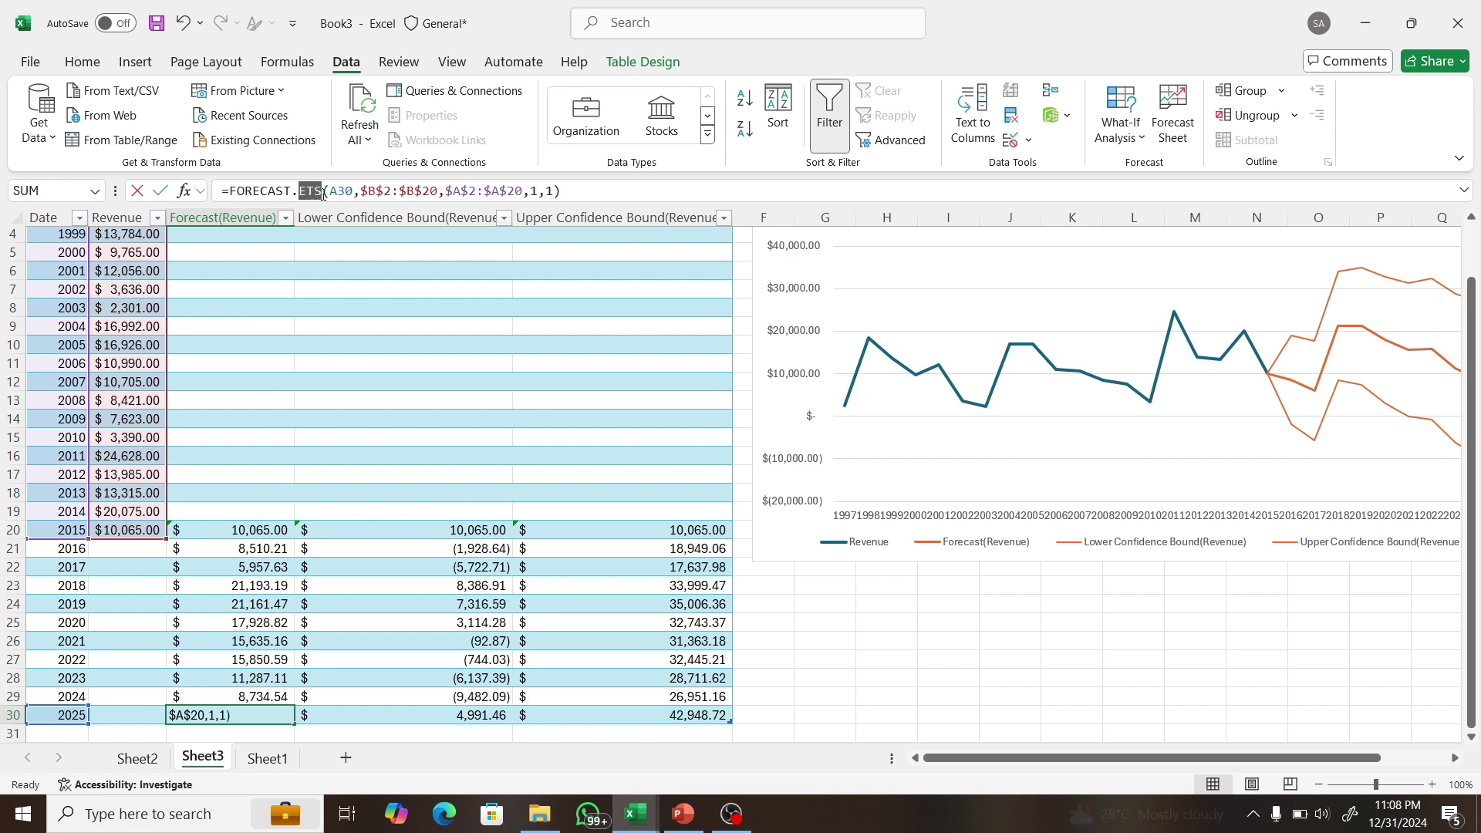
pyautogui.click(323, 193)
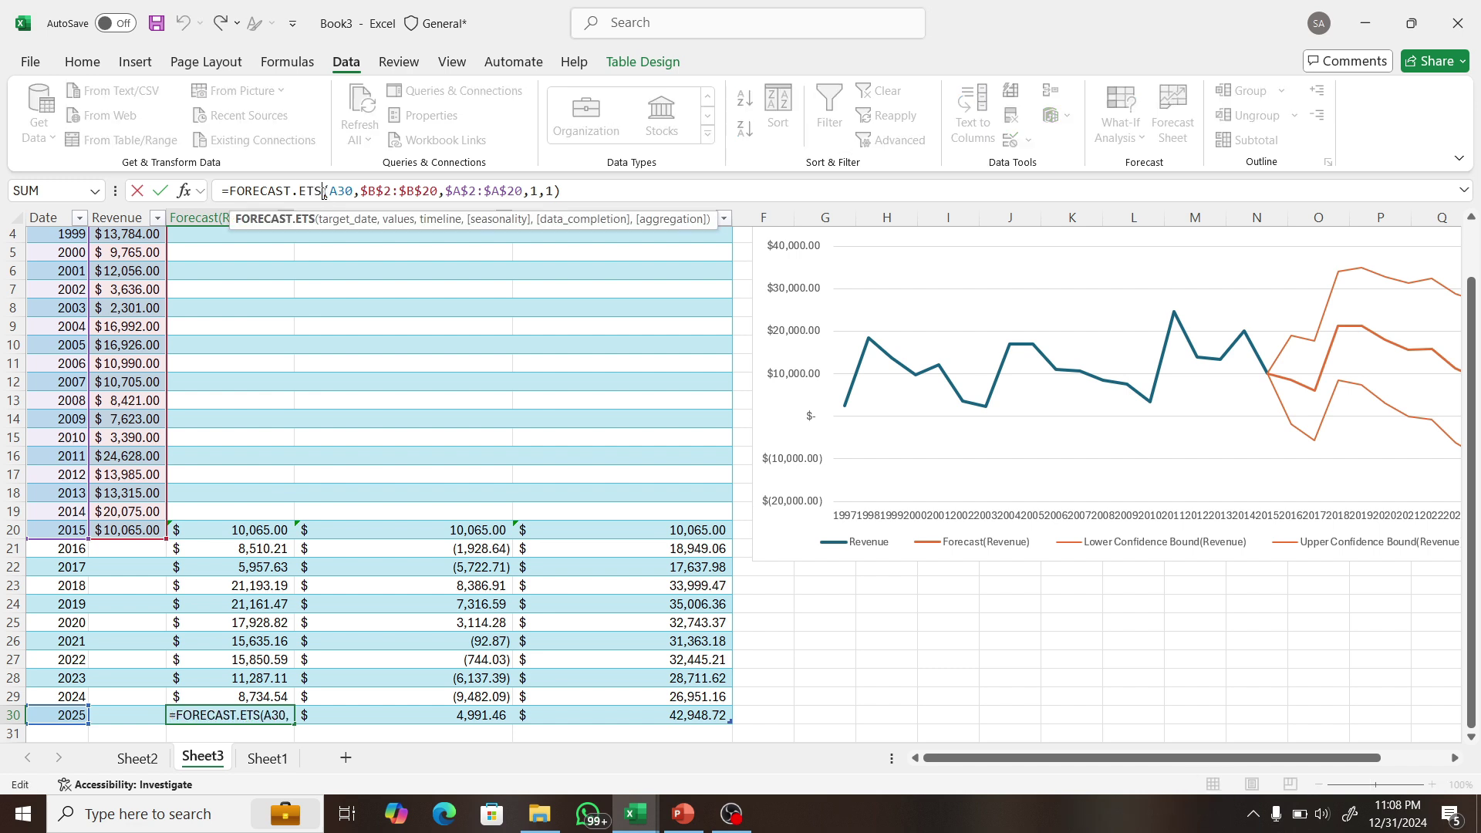
pyautogui.moveTo(323, 193); pyautogui.dragTo(302, 192)
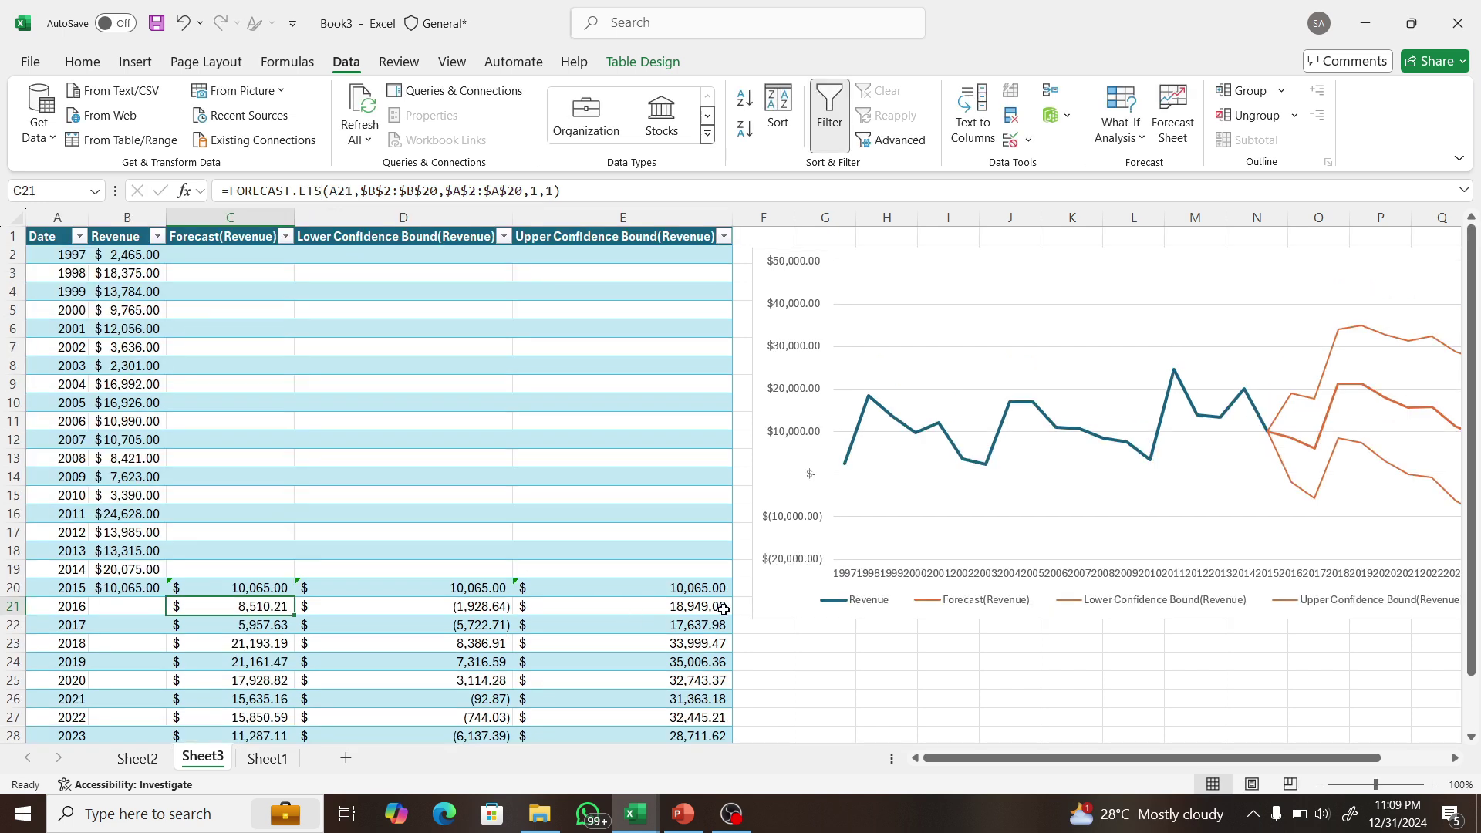
# - Inspect the 2016 upper confidence bound and forecast formulas on Sheet3, and check them against the linear forecast on Sheet1
pyautogui.click(711, 609)
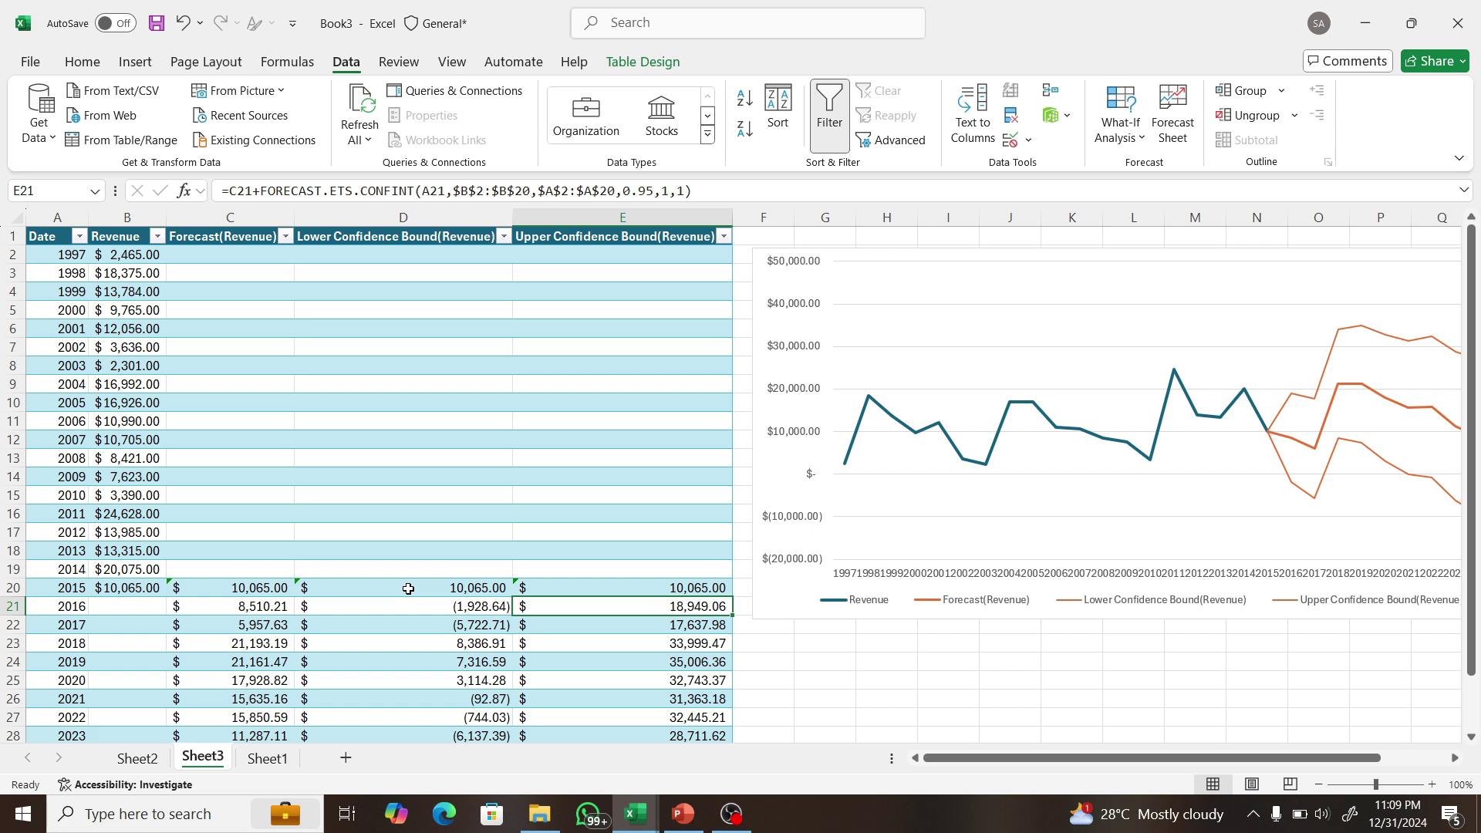
pyautogui.click(203, 614)
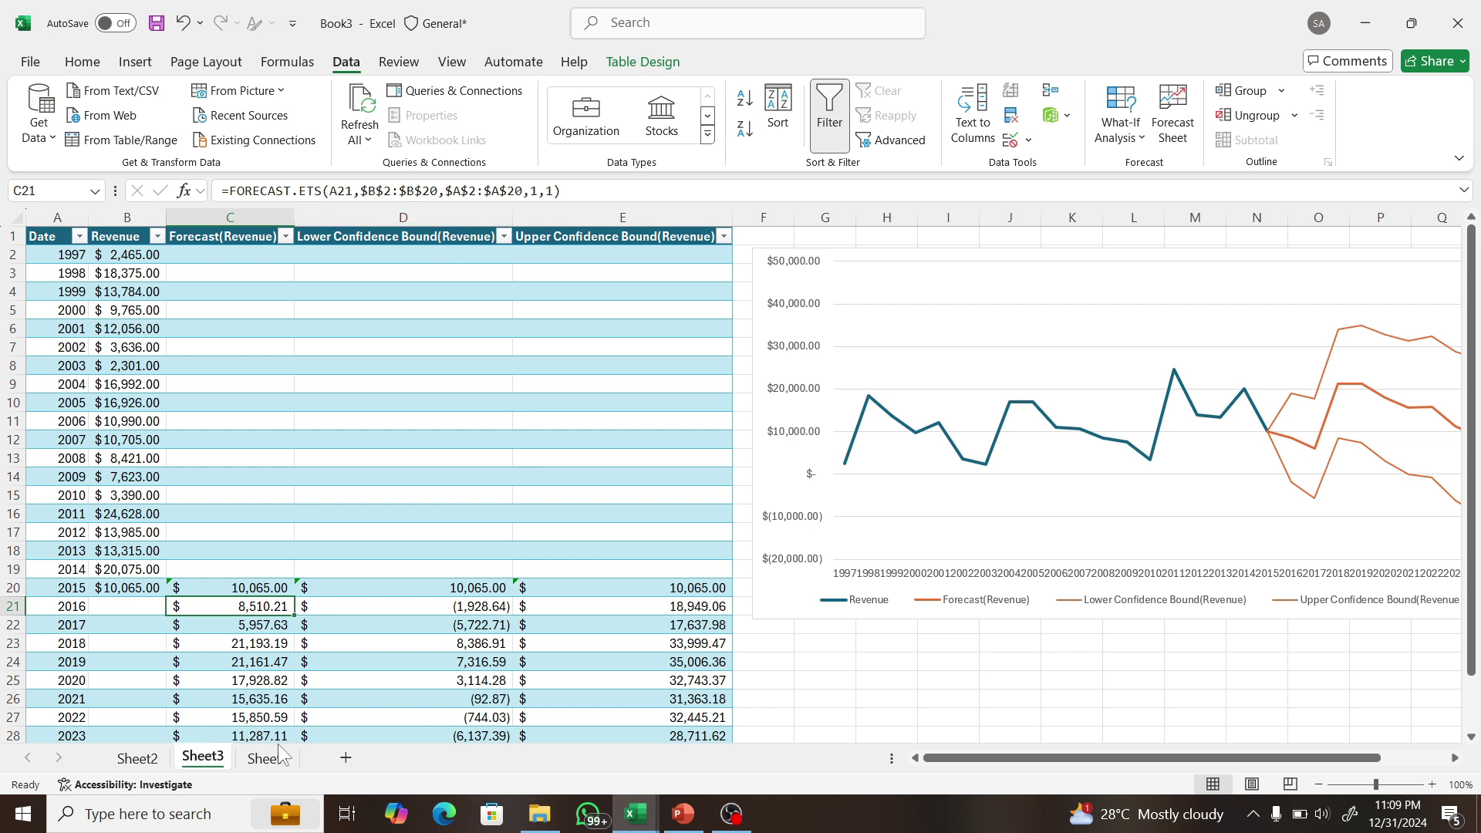
pyautogui.click(275, 760)
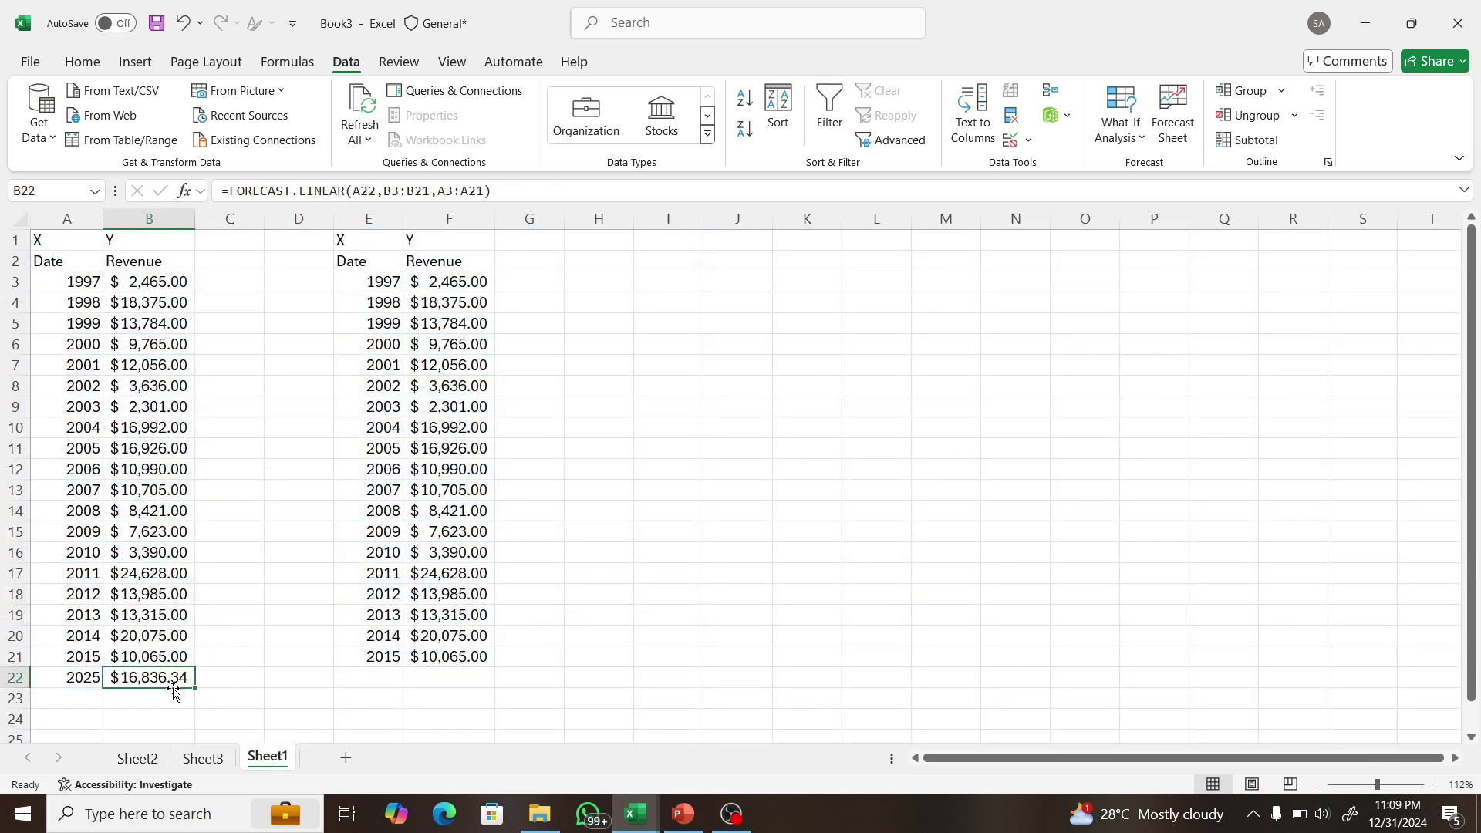
pyautogui.click(222, 758)
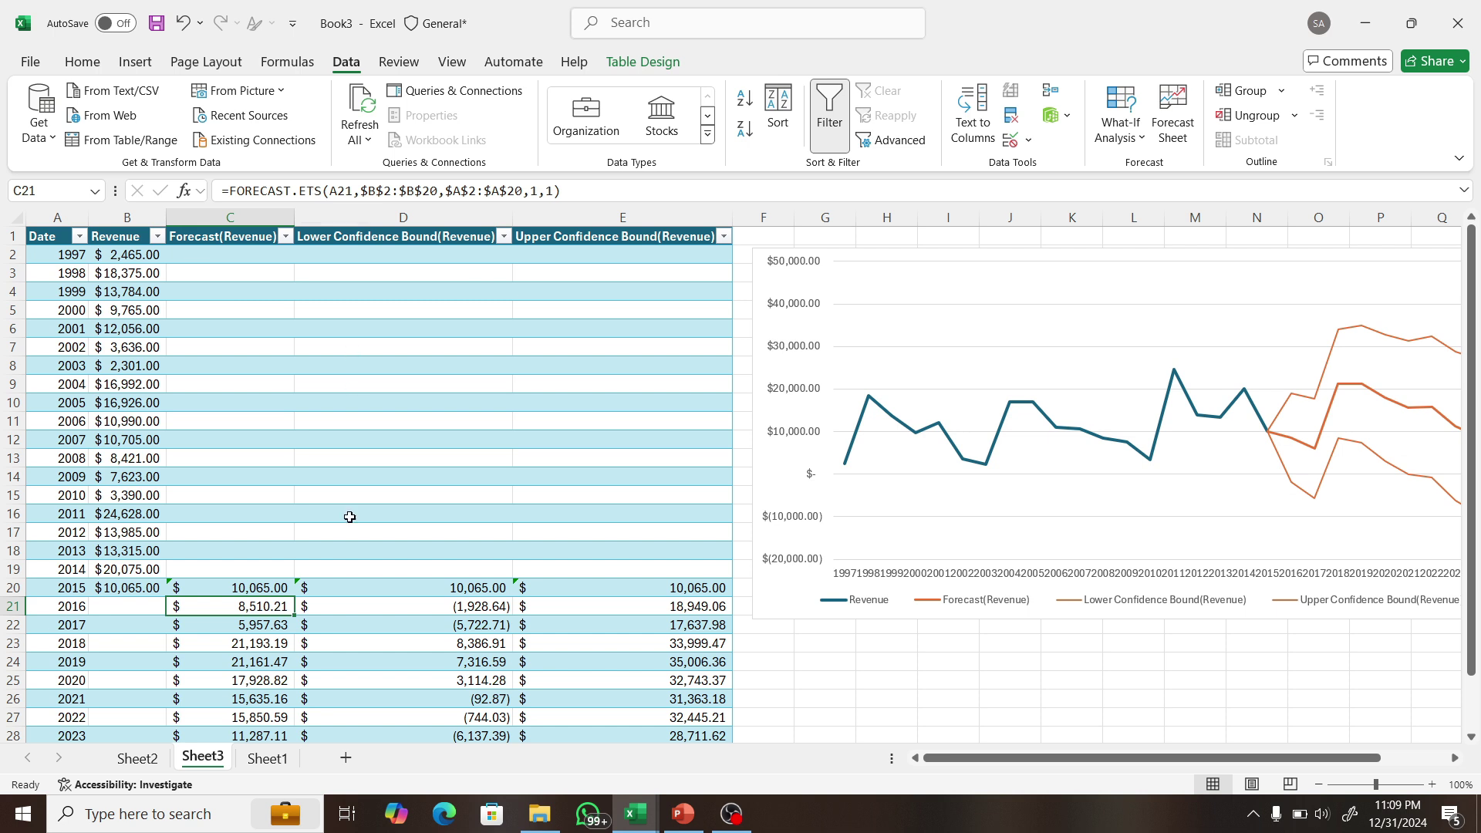
# - On Sheet1, write the start of the line equation, Y=mx, in cell I4
pyautogui.click(267, 759)
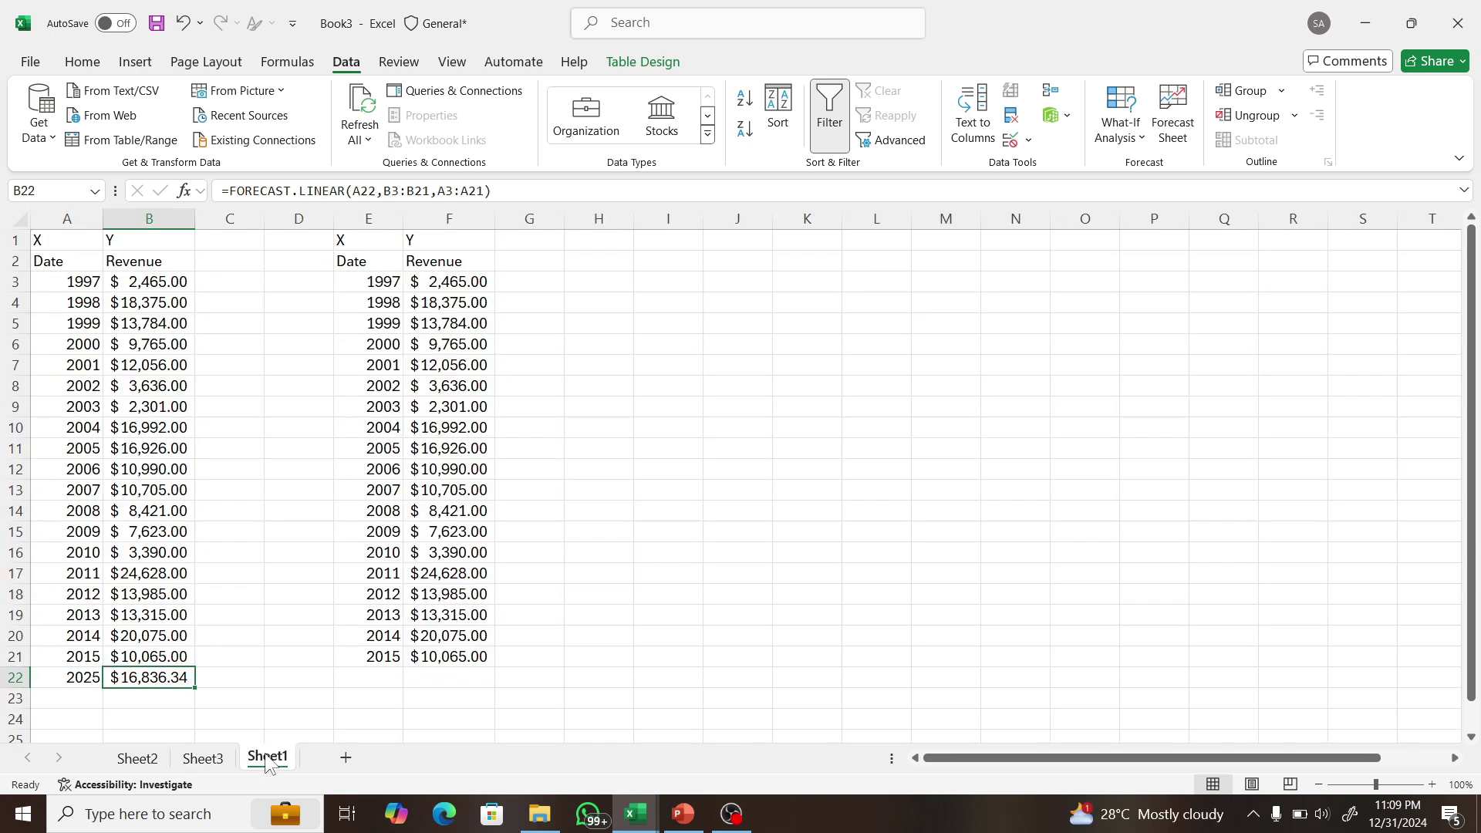
pyautogui.click(692, 477)
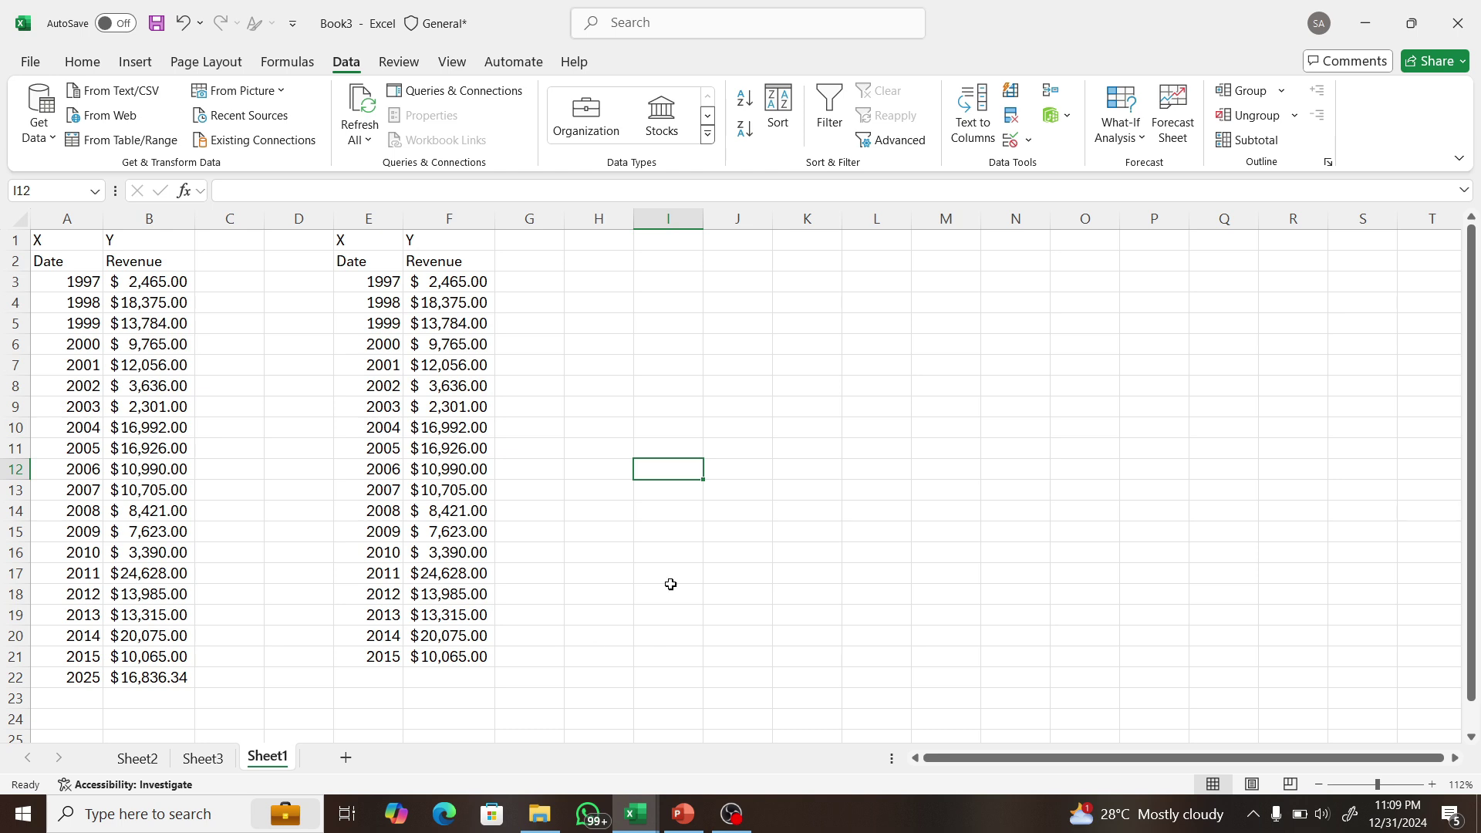
pyautogui.click(688, 332)
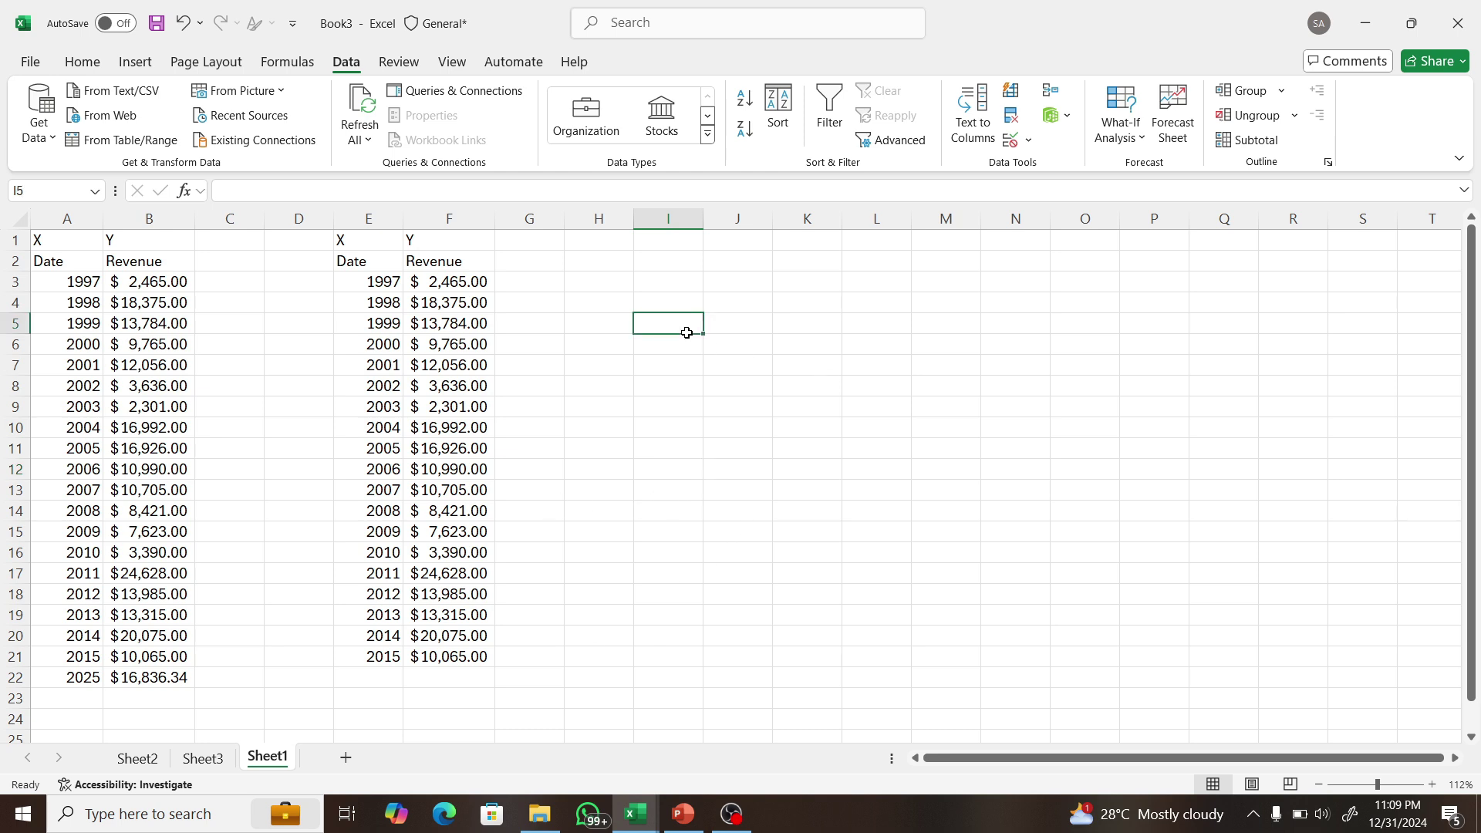
pyautogui.click(669, 300)
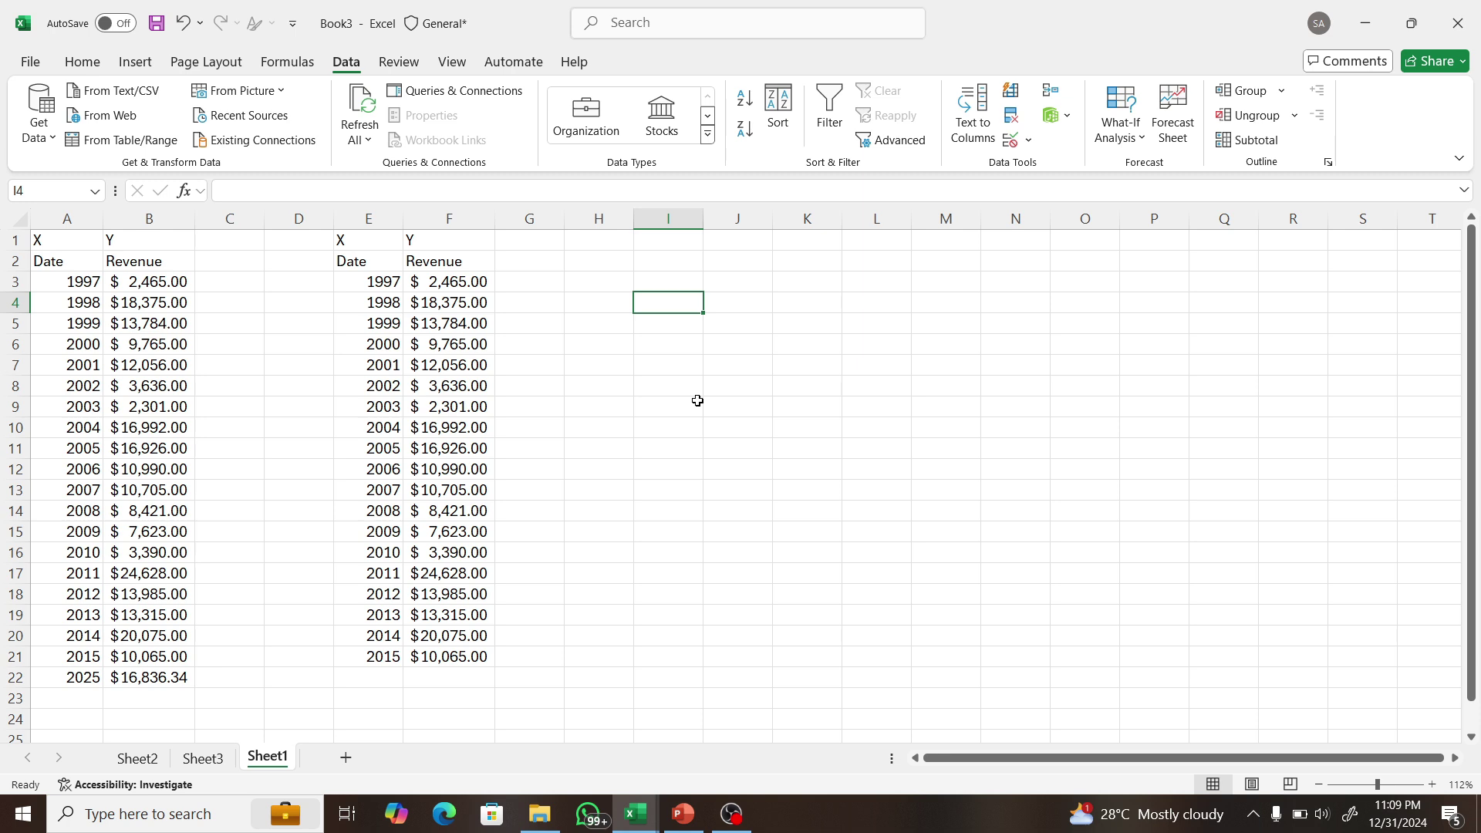
pyautogui.write('Y=mx')
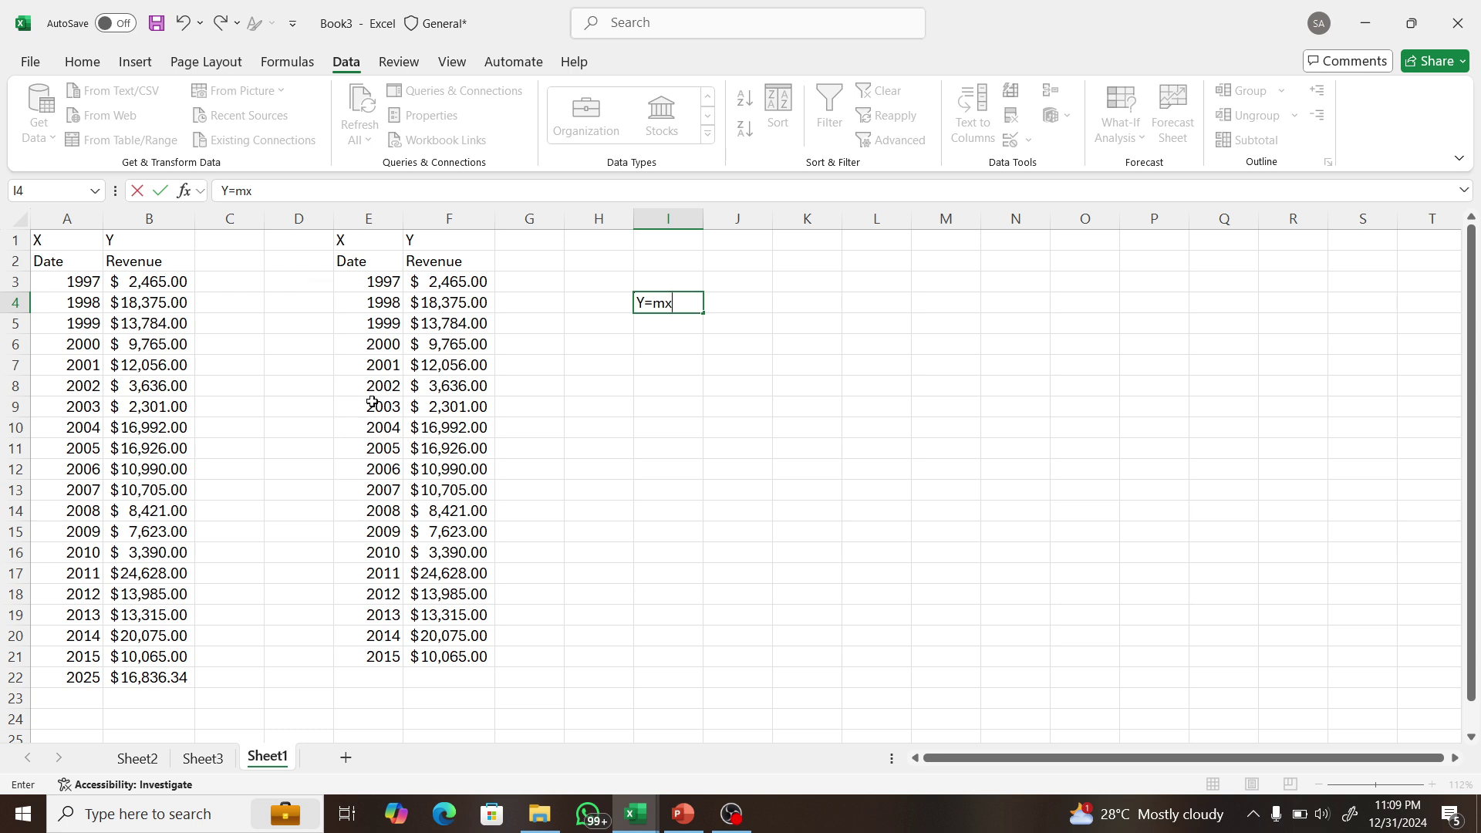
# - Enter 2025 in cell E22, below the last year of the second data table
pyautogui.click(368, 674)
pyautogui.write('20')
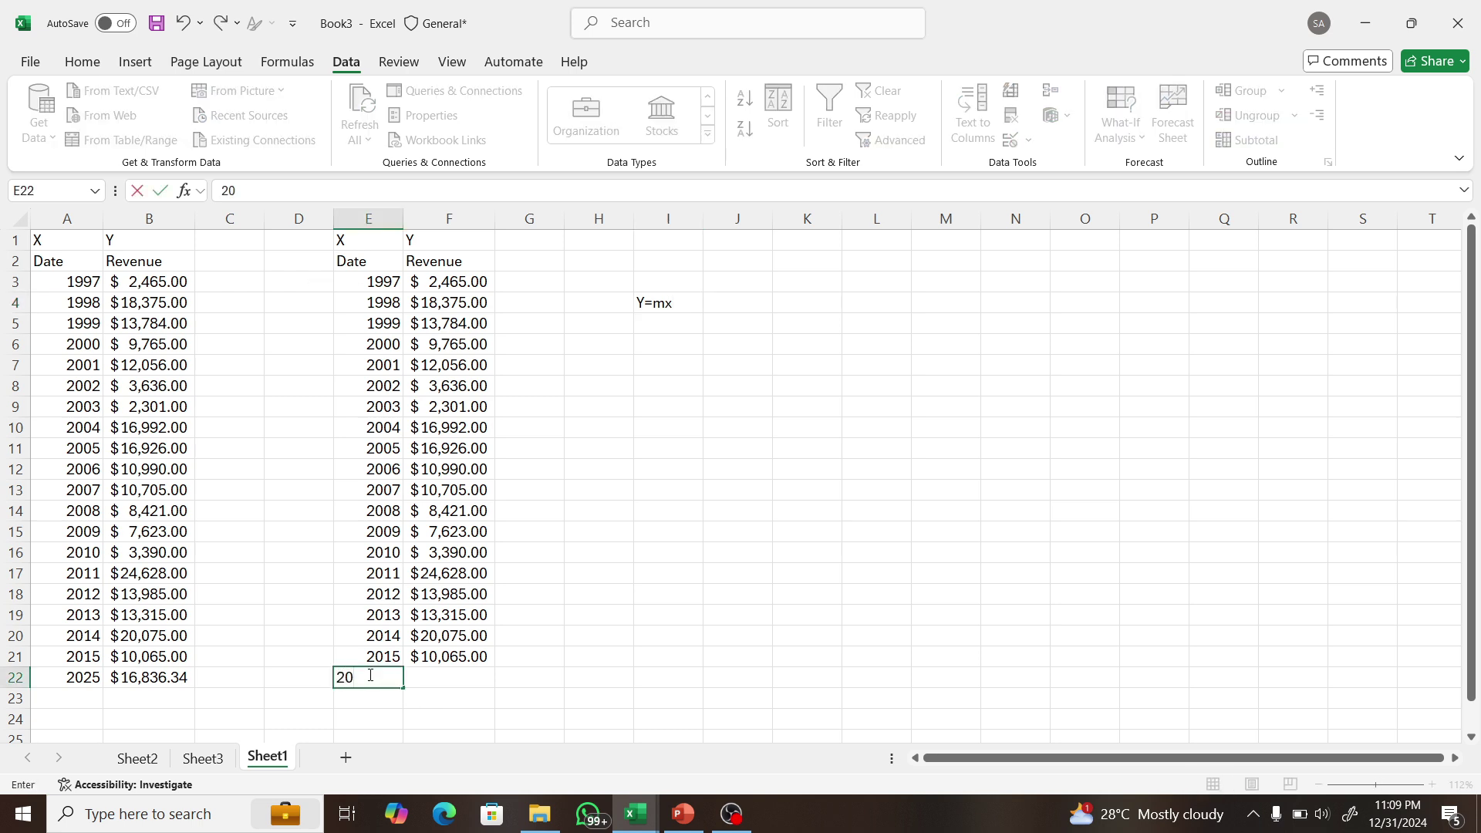
pyautogui.write('25')
pyautogui.click(426, 681)
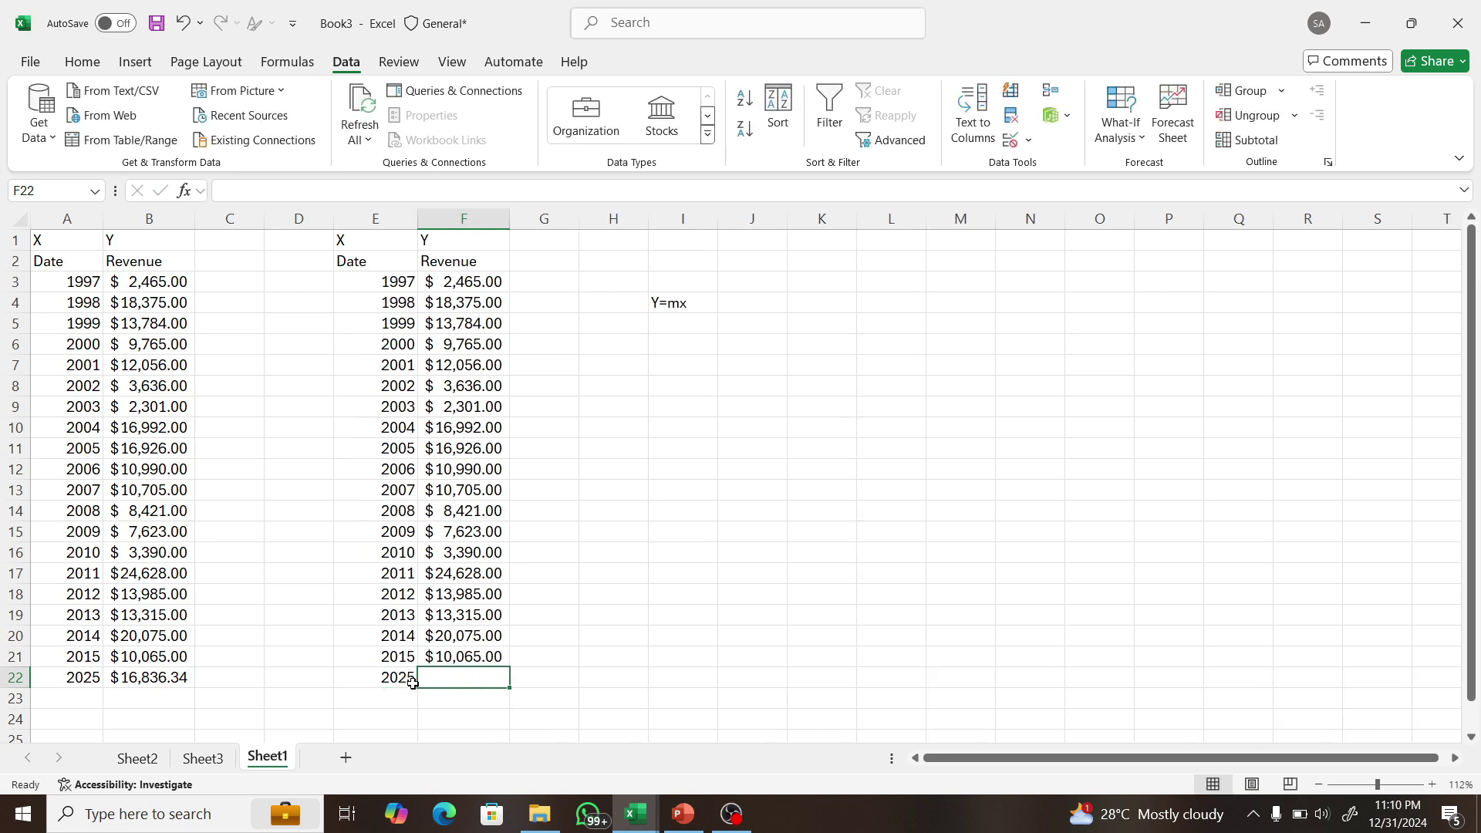
pyautogui.click(398, 680)
# - Complete the line equation in I4 so that it reads Y=mx+c
pyautogui.doubleClick(706, 305)
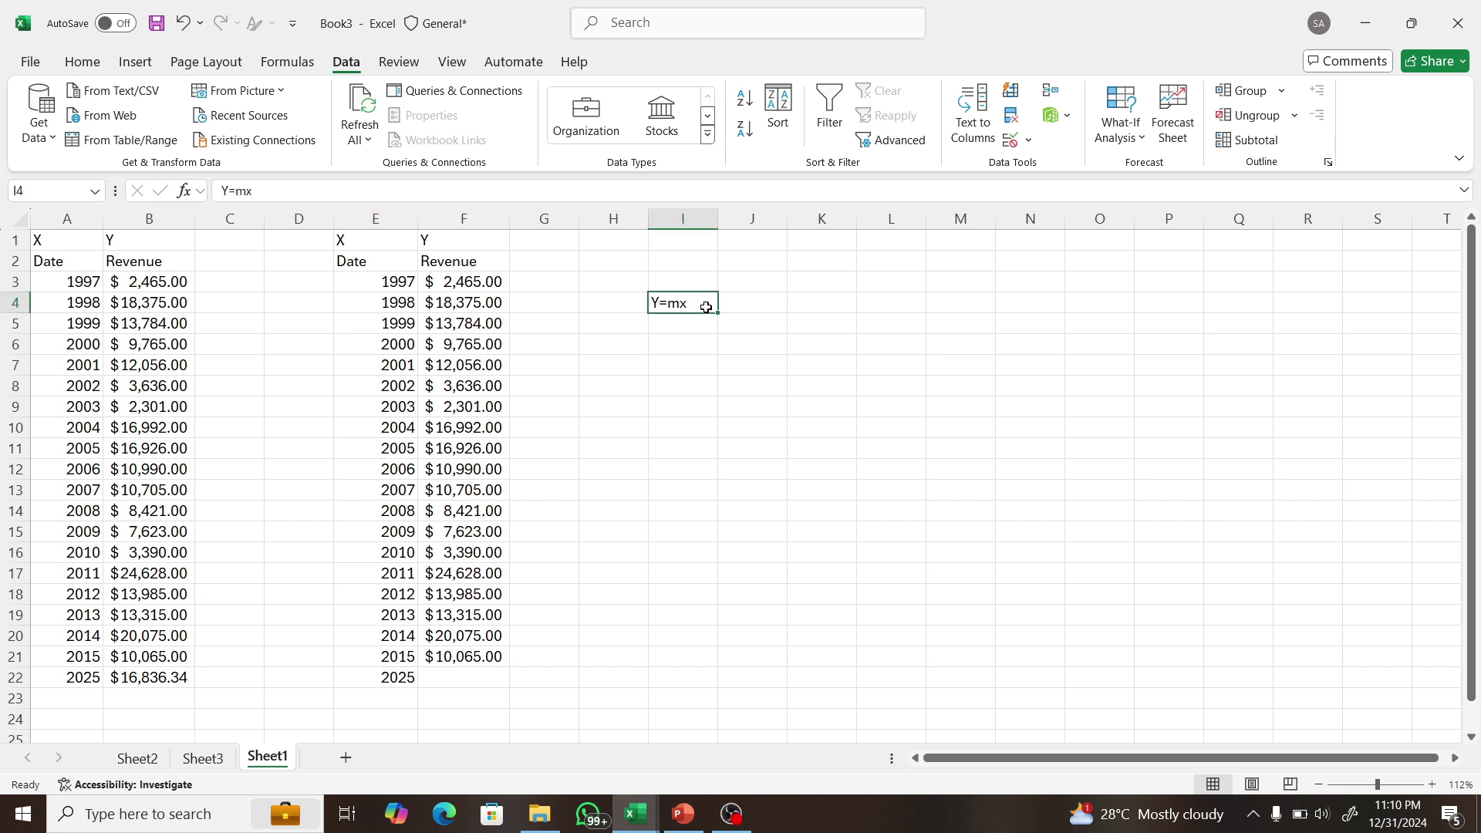
pyautogui.write('+c')
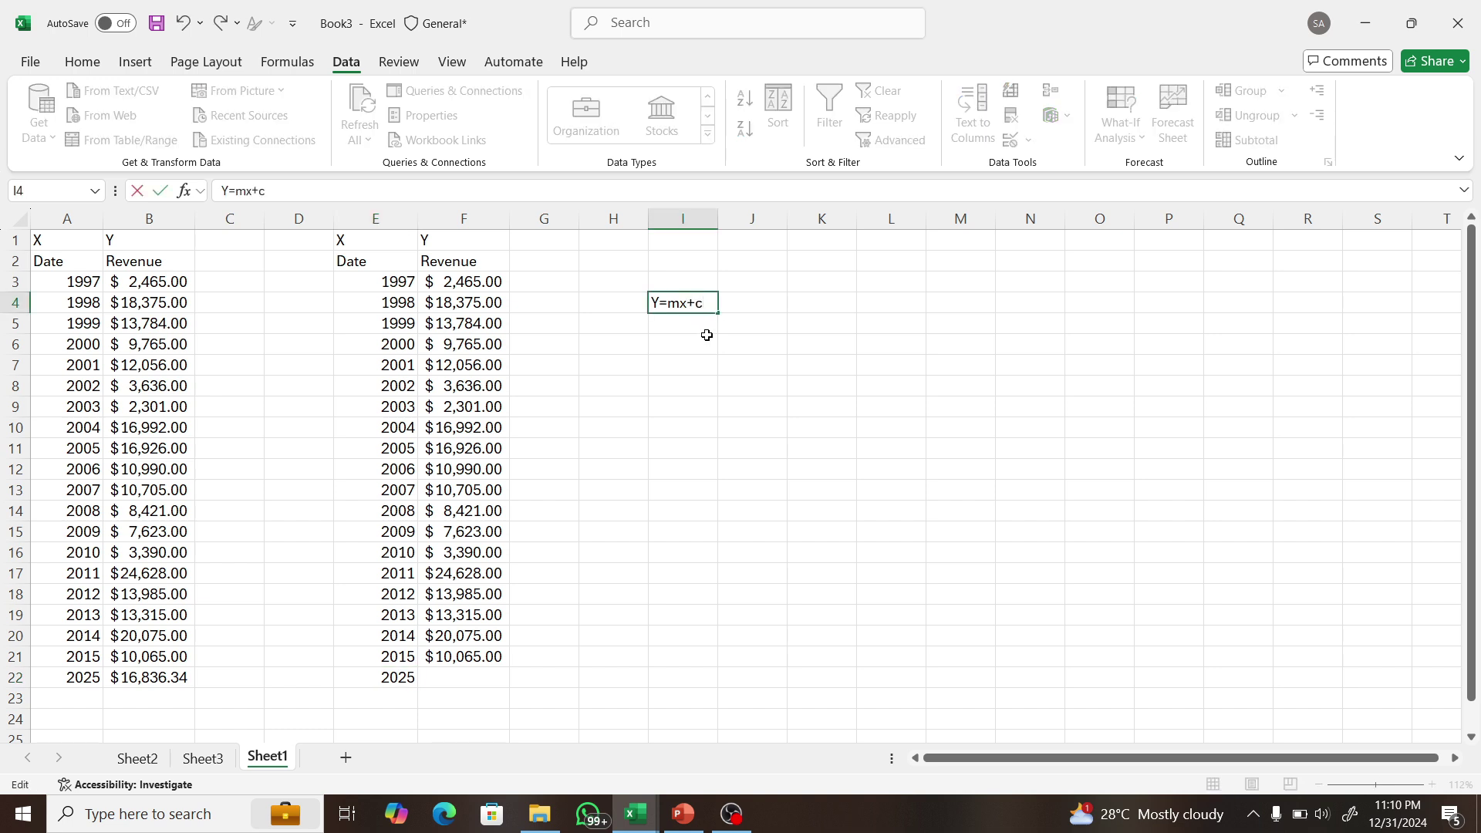
pyautogui.click(714, 337)
pyautogui.click(688, 312)
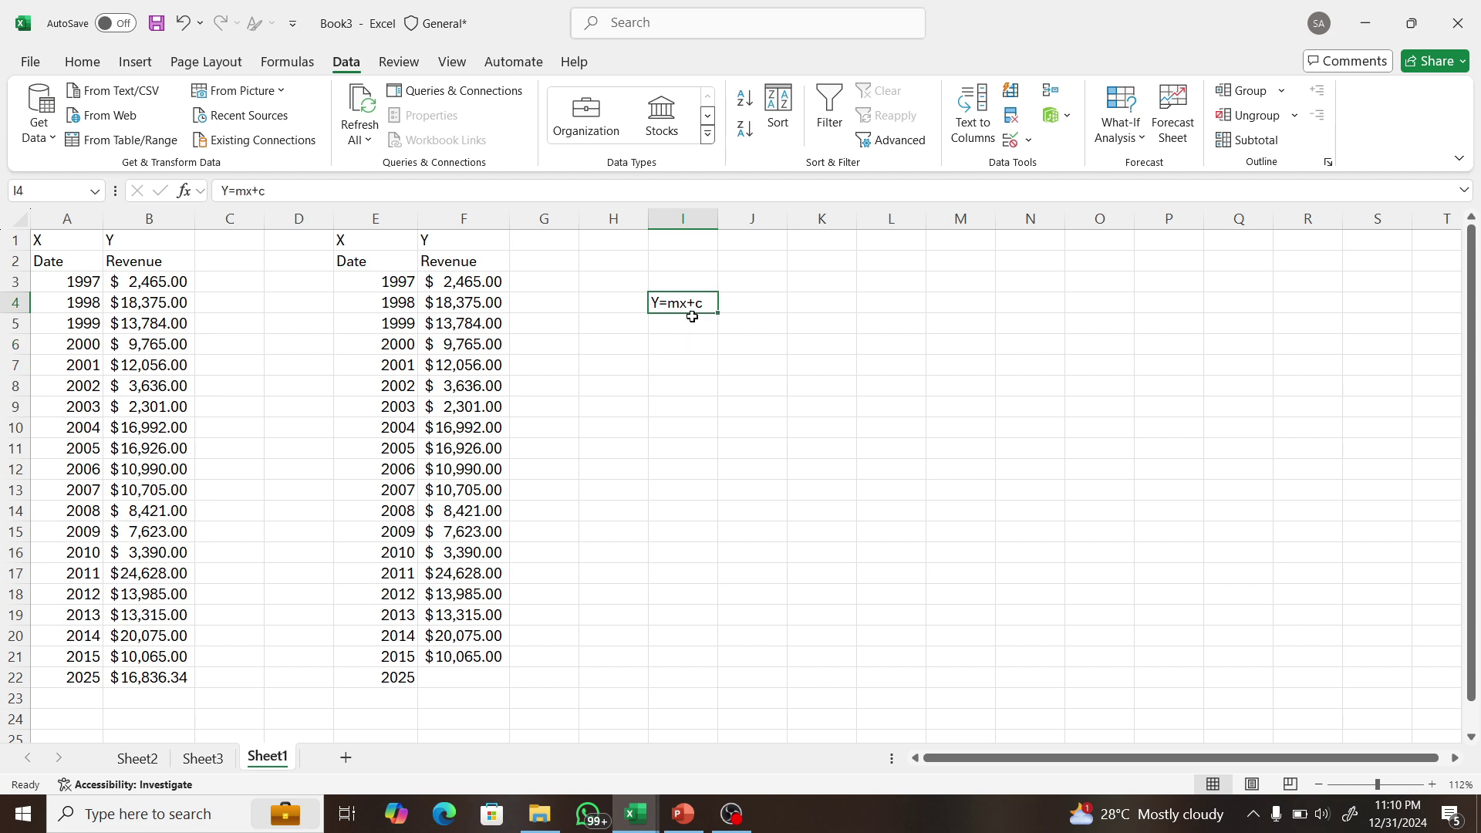
# - Examine the individual terms of the line equation in I4 without editing it
pyautogui.doubleClick(694, 303)
pyautogui.moveTo(703, 303); pyautogui.dragTo(648, 304)
pyautogui.click(695, 303)
pyautogui.click(704, 303)
pyautogui.click(705, 304)
pyautogui.click(695, 330)
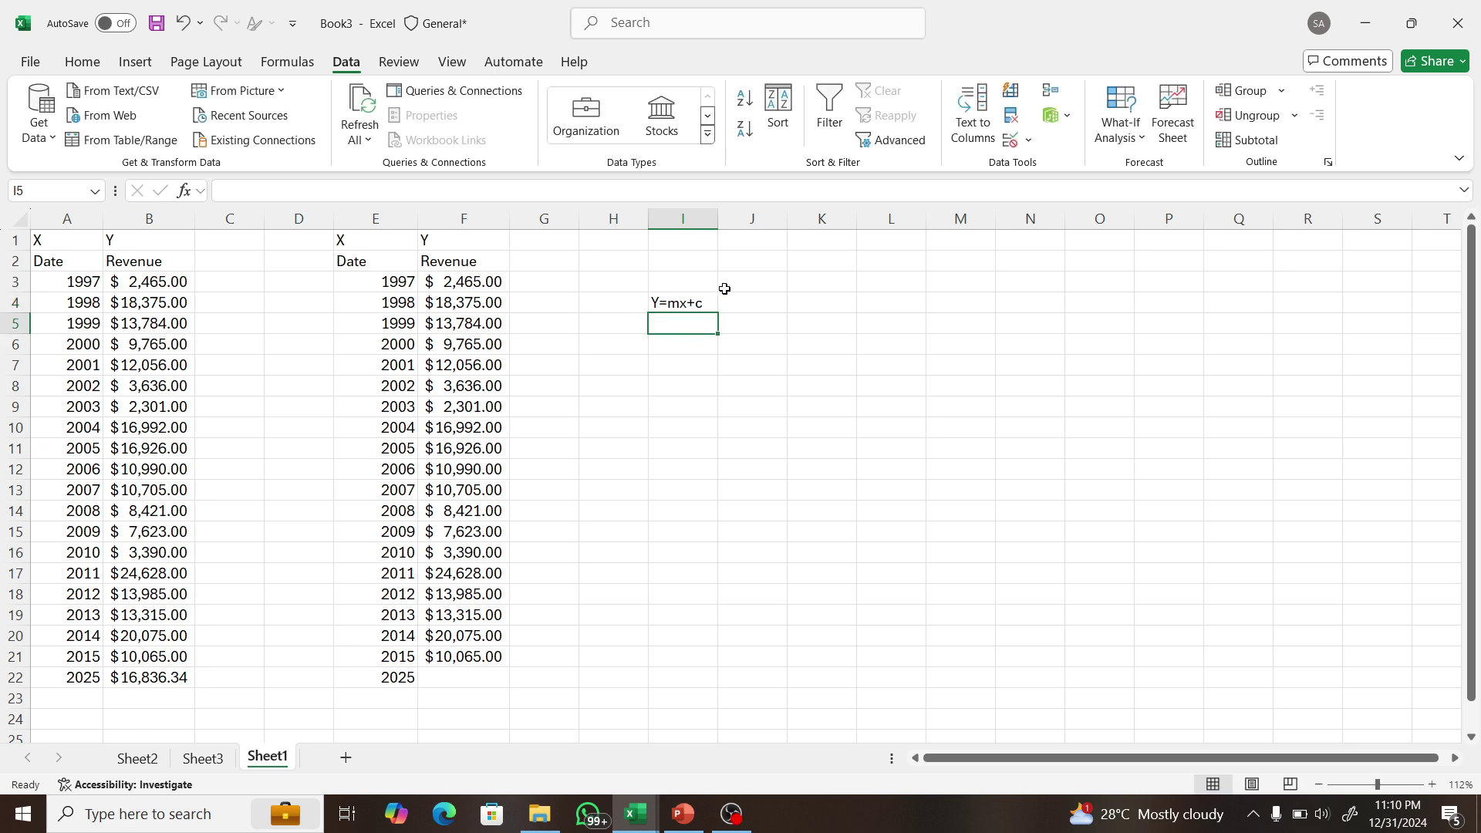
pyautogui.click(692, 298)
pyautogui.doubleClick(669, 305)
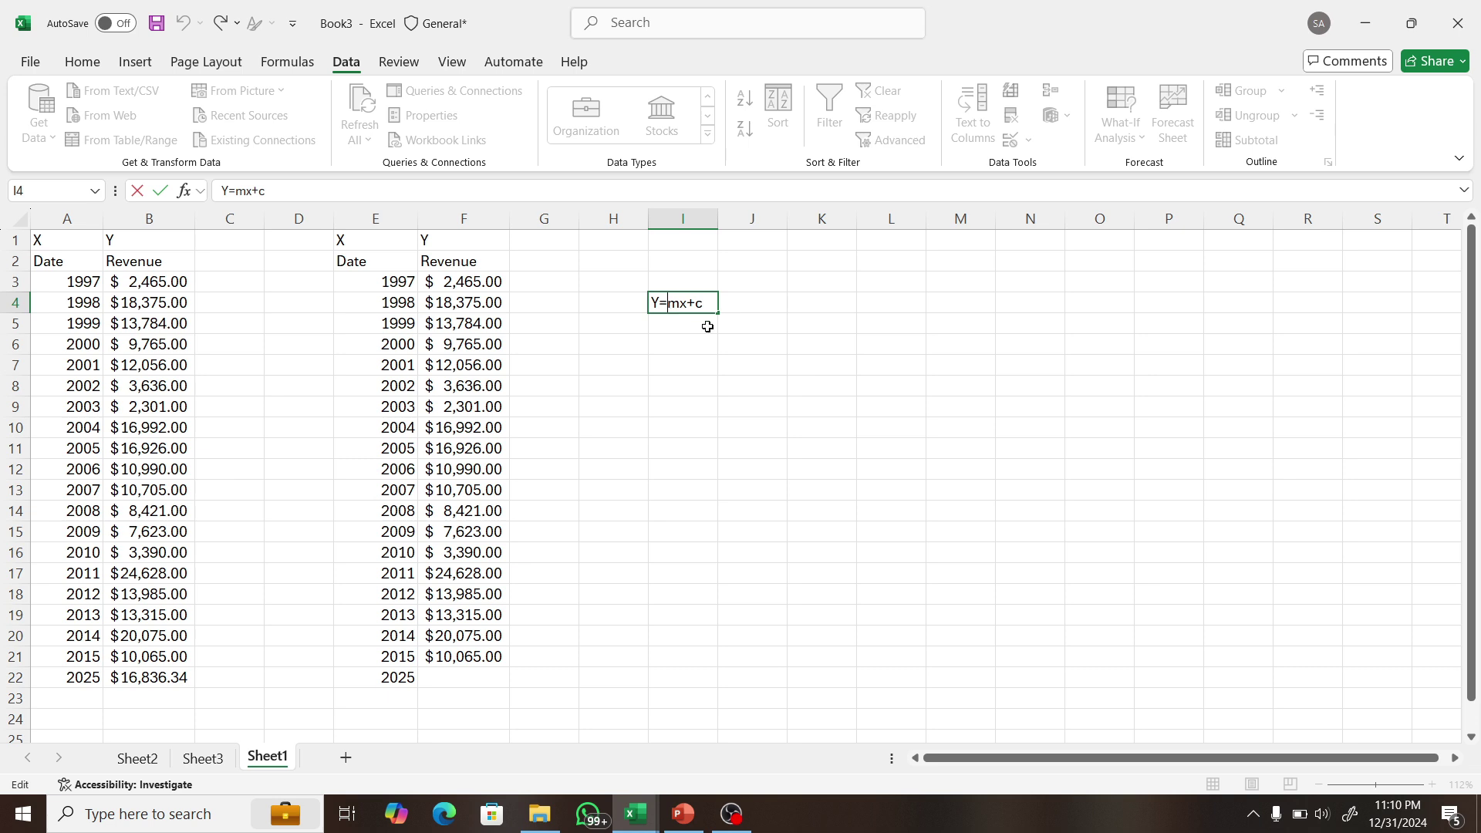
pyautogui.click(701, 320)
# - Calculate the slope in cell I6 with =SLOPE(F3:F21,E3:E21), using the second table's revenues and years
pyautogui.click(681, 367)
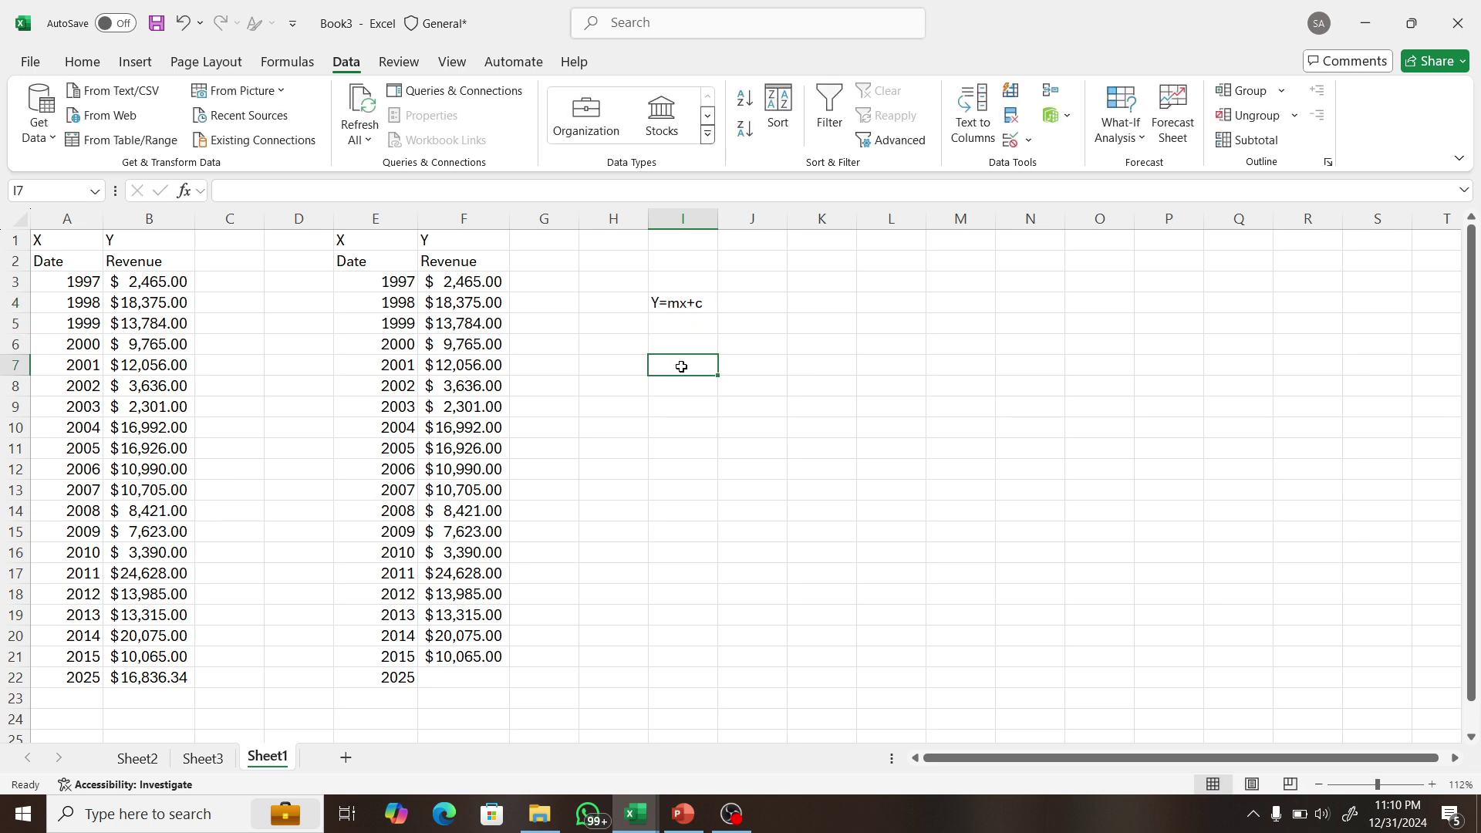
pyautogui.click(668, 345)
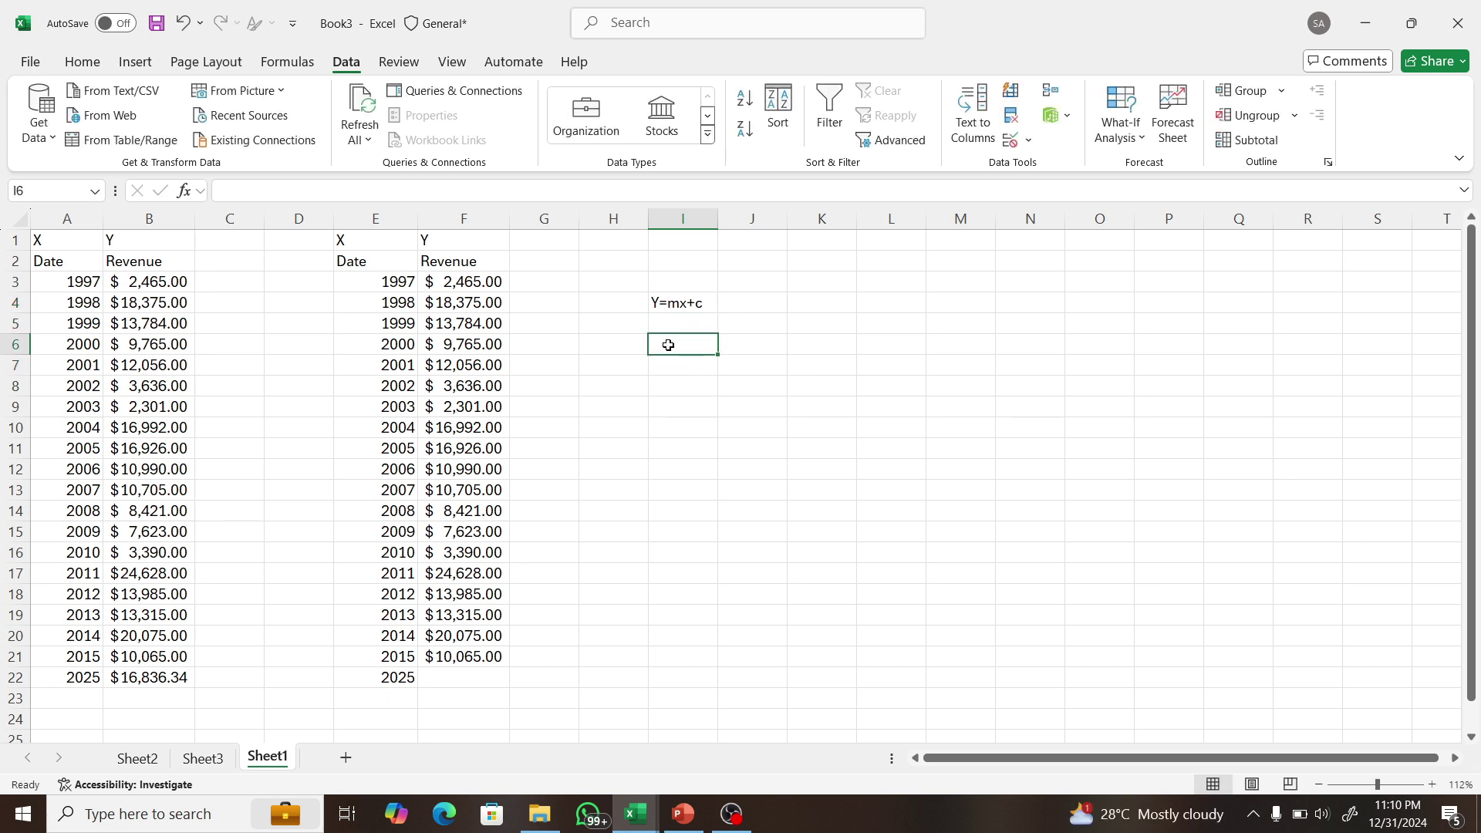
pyautogui.write('=slo')
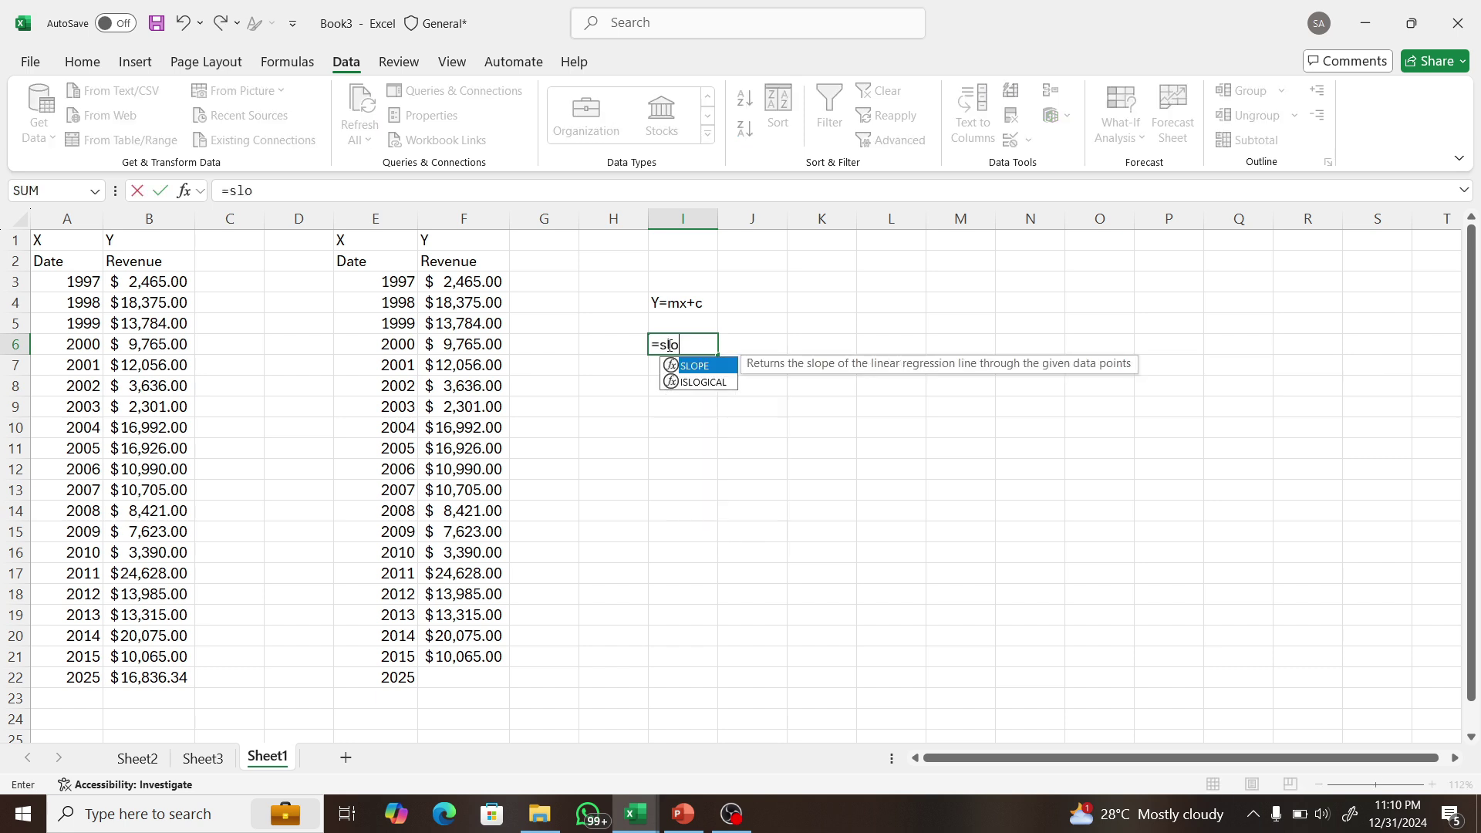
pyautogui.press('Tab')
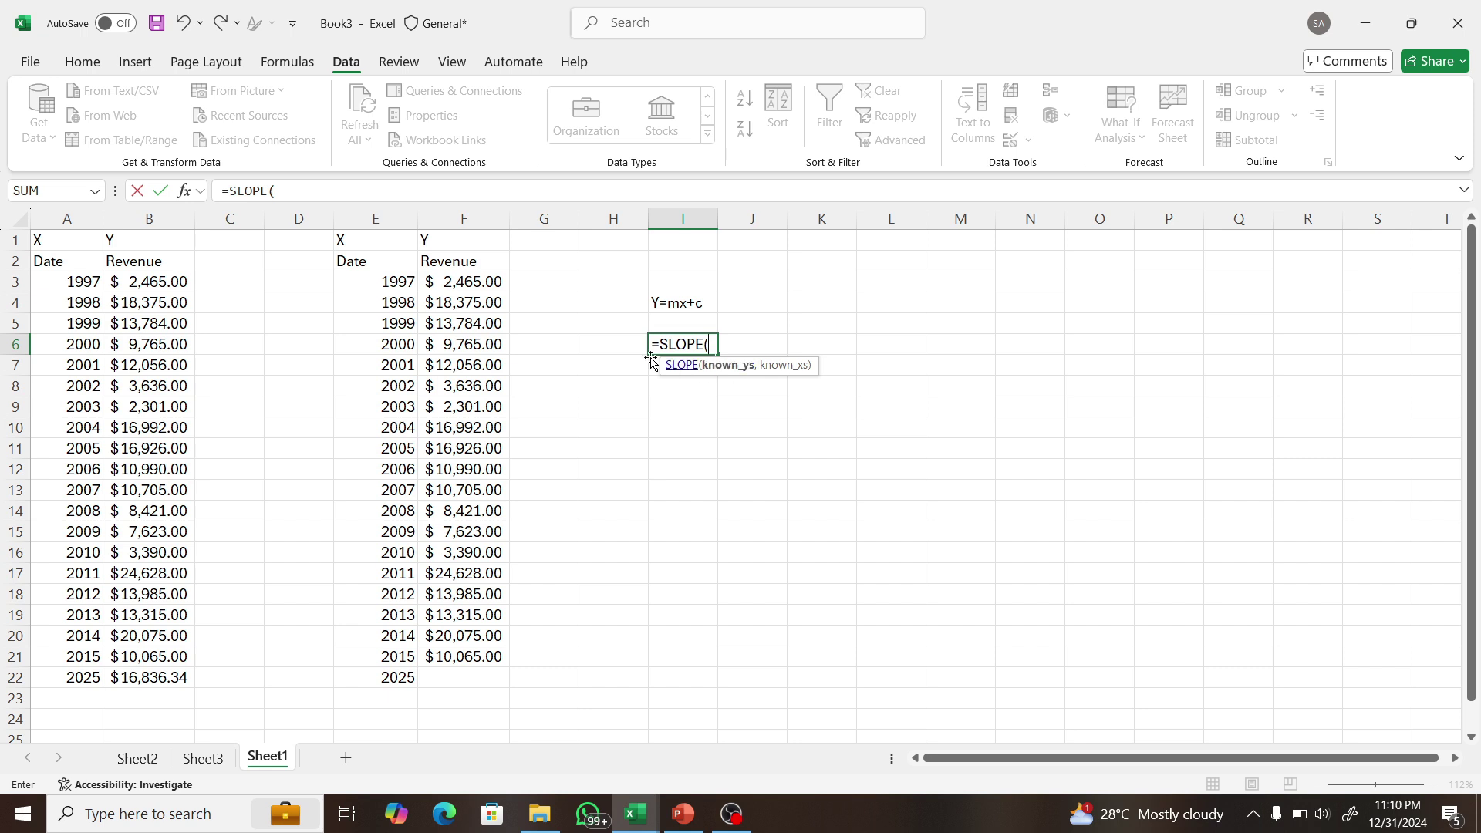
pyautogui.moveTo(463, 280); pyautogui.dragTo(484, 660)
pyautogui.write(',')
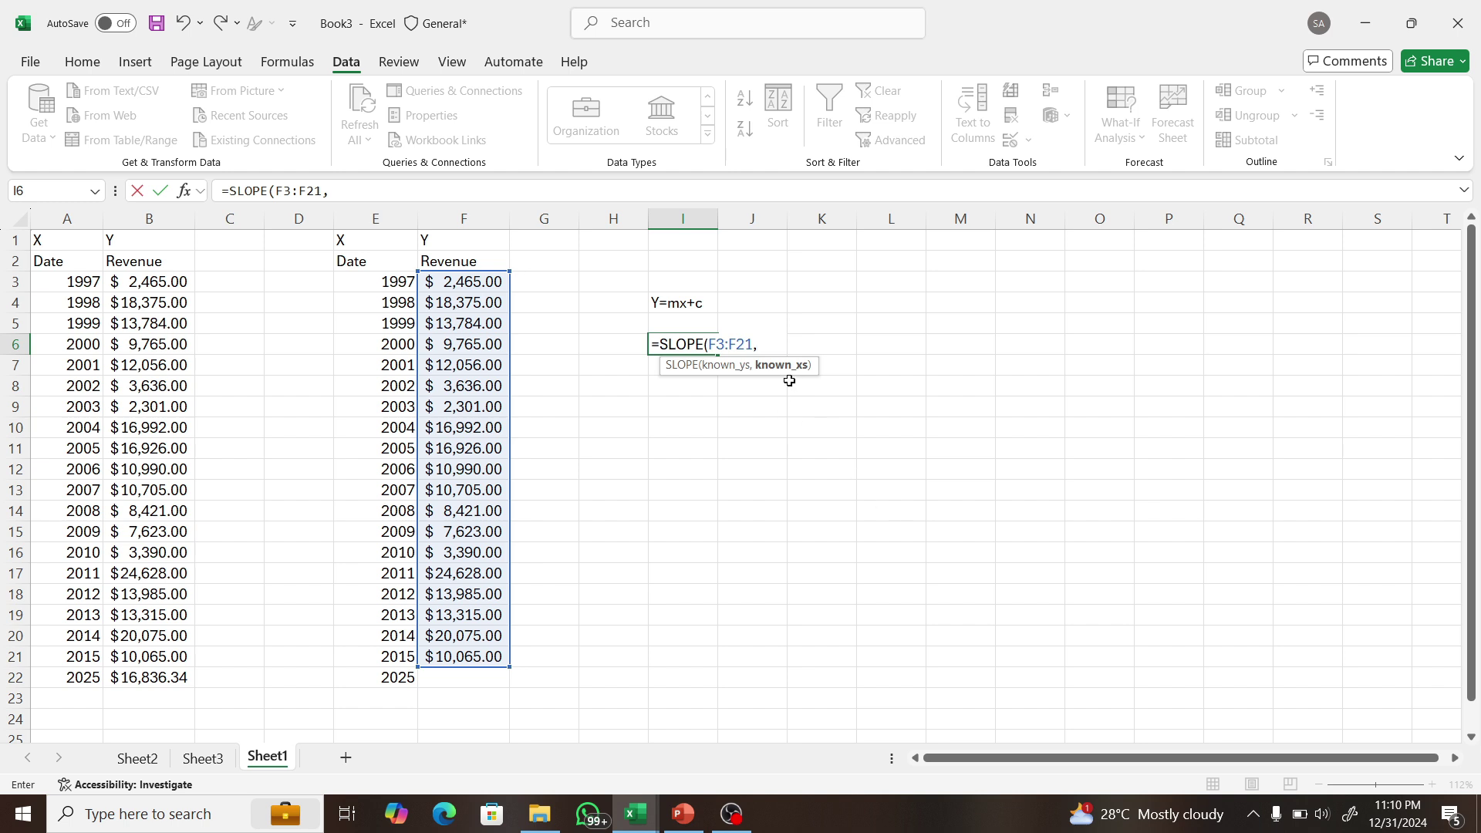
pyautogui.moveTo(372, 281); pyautogui.dragTo(384, 665)
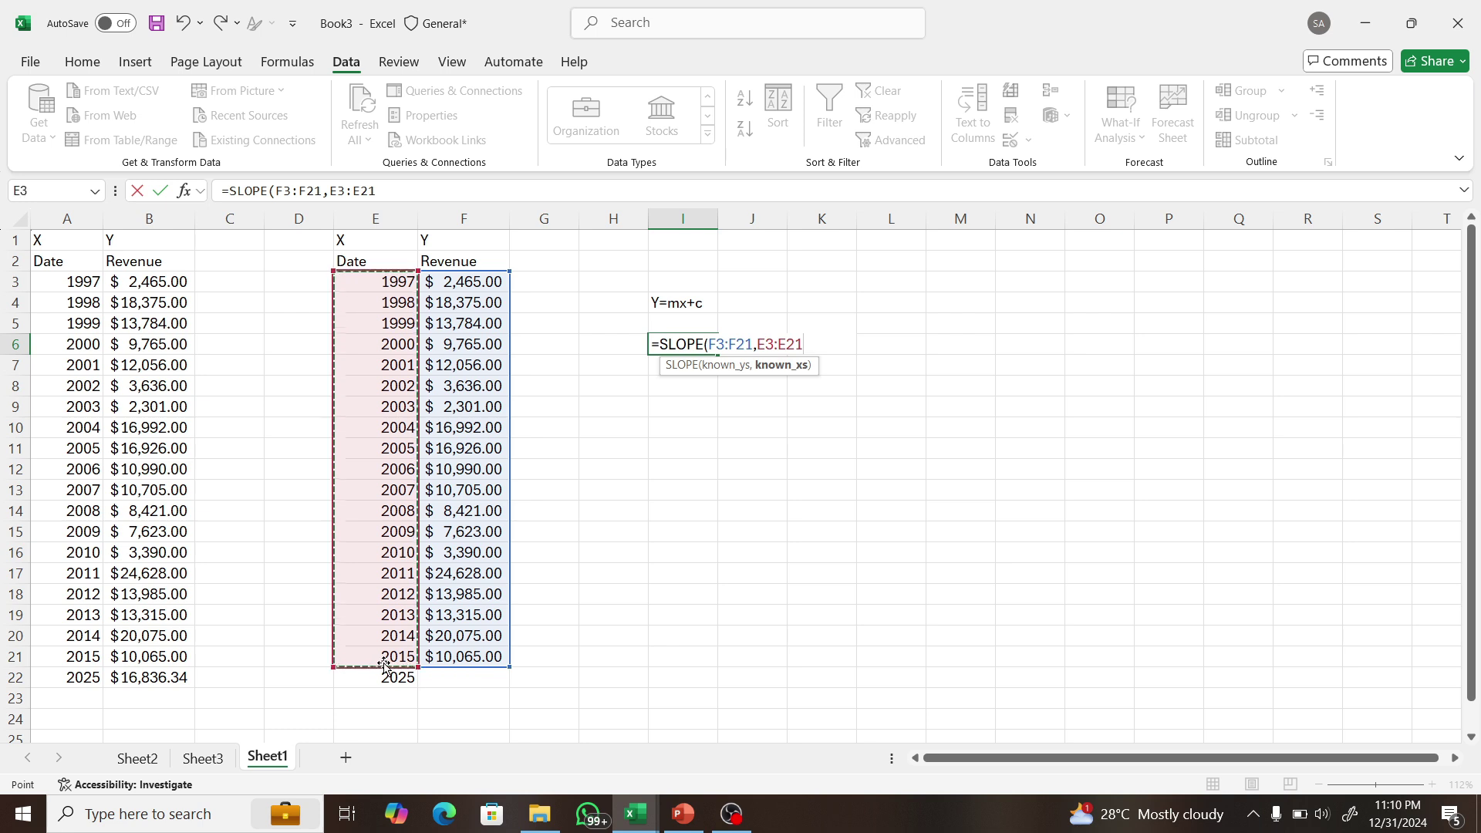
pyautogui.write(')')
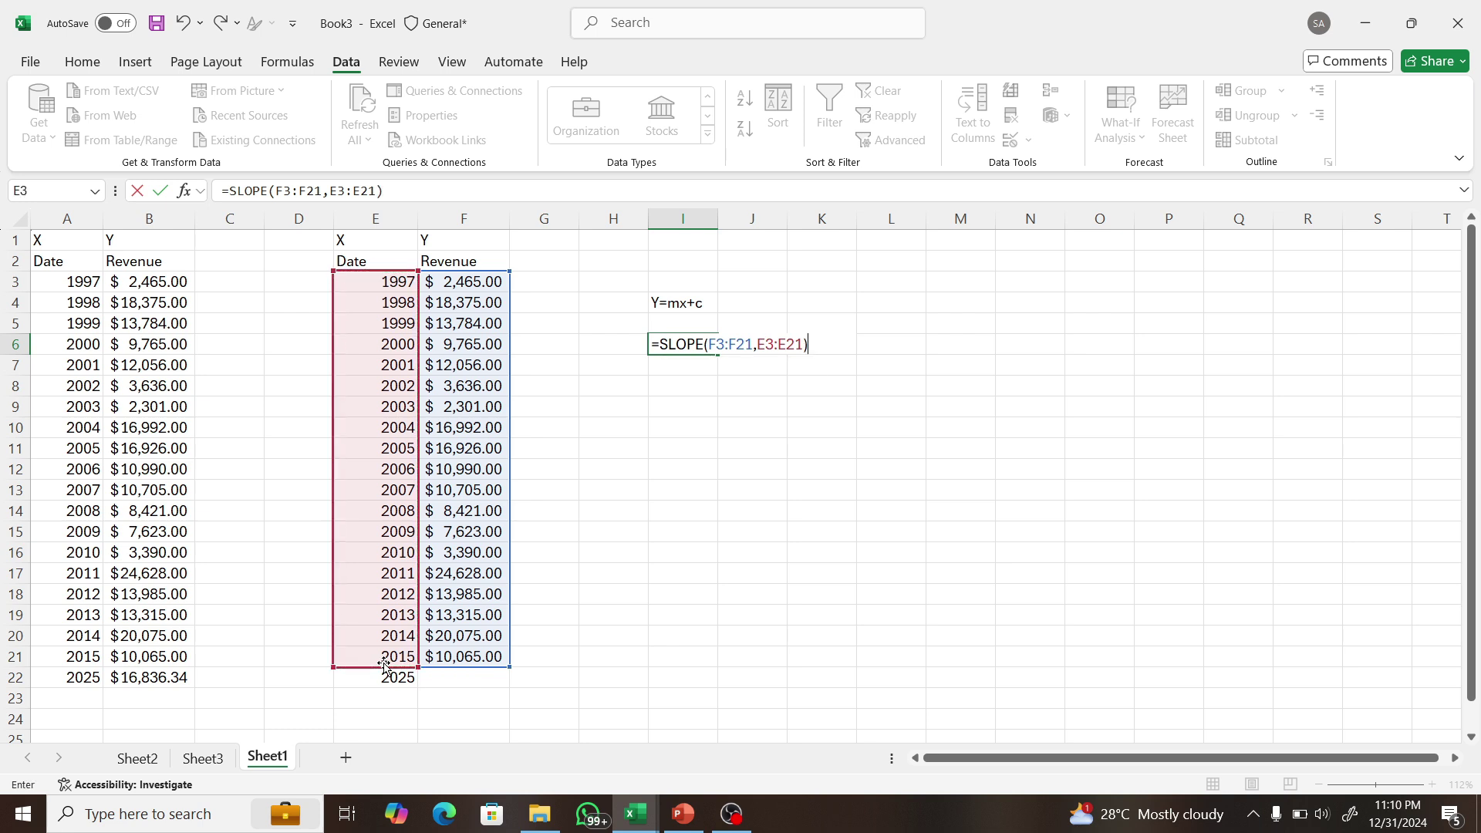
pyautogui.press('Return')
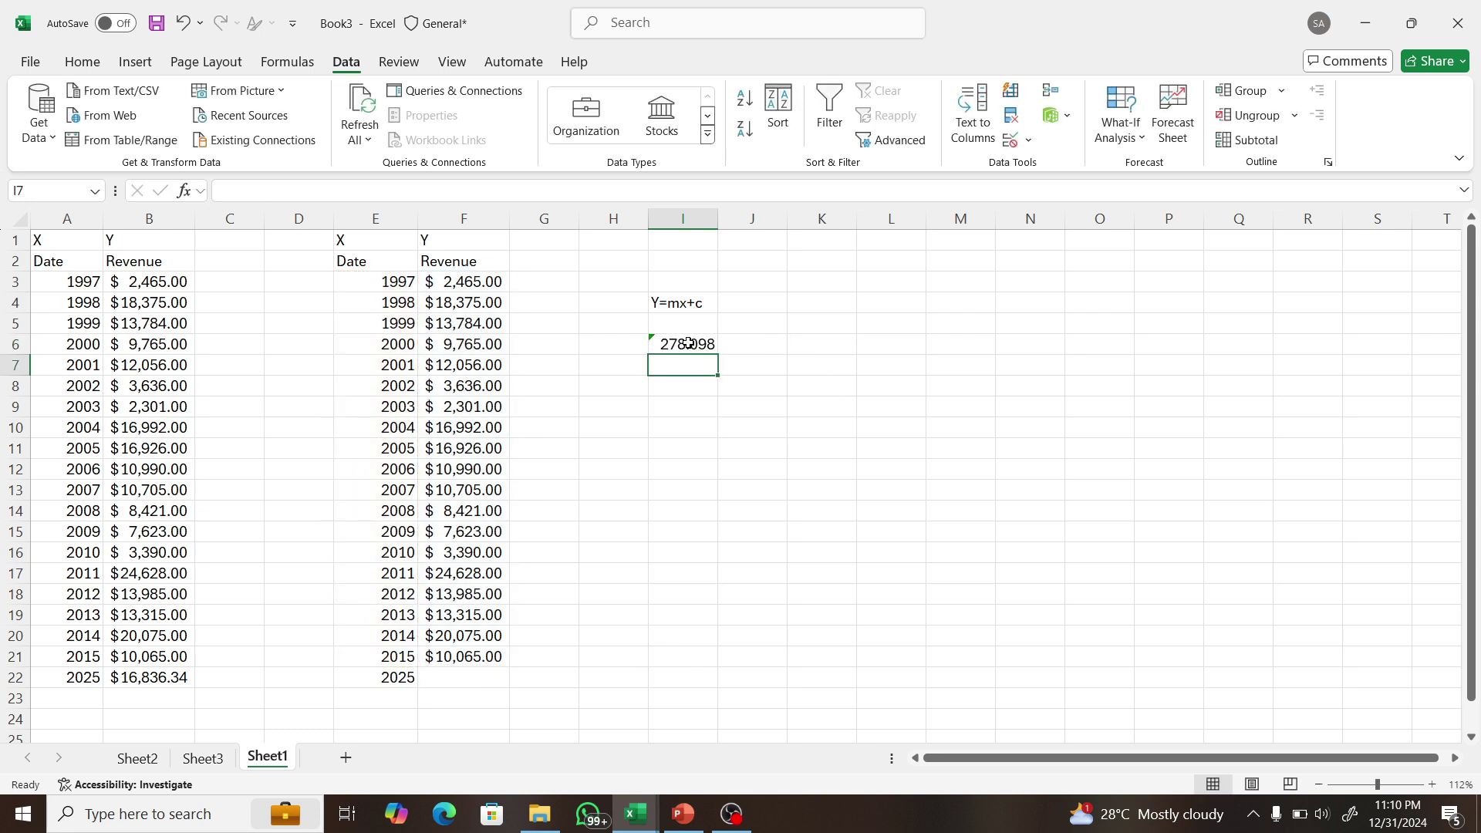
pyautogui.click(689, 344)
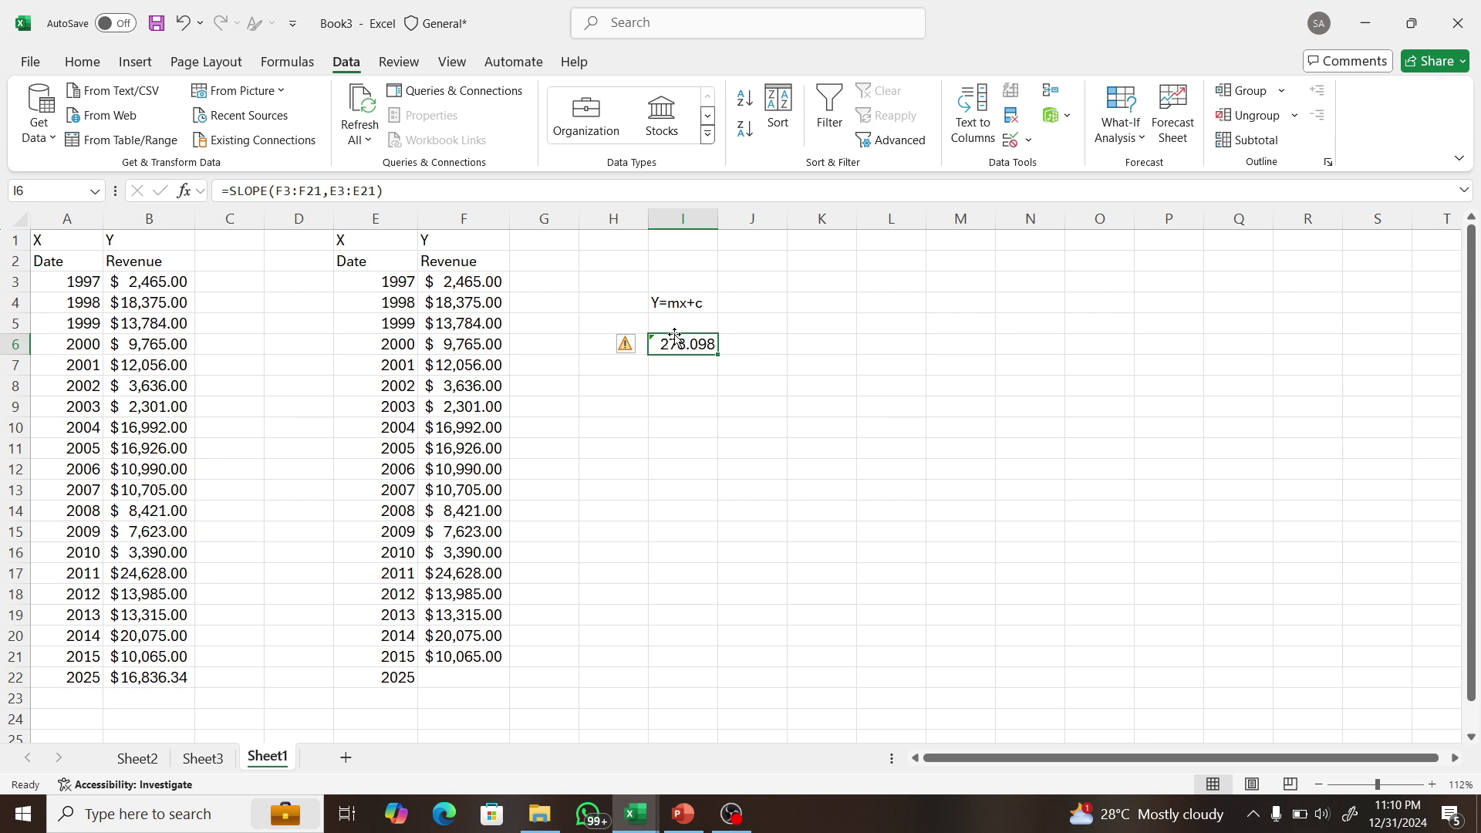
# - Label cell I5 as Slope and cell K5 as Intercept, below the line equation
pyautogui.click(669, 327)
pyautogui.write('Slop')
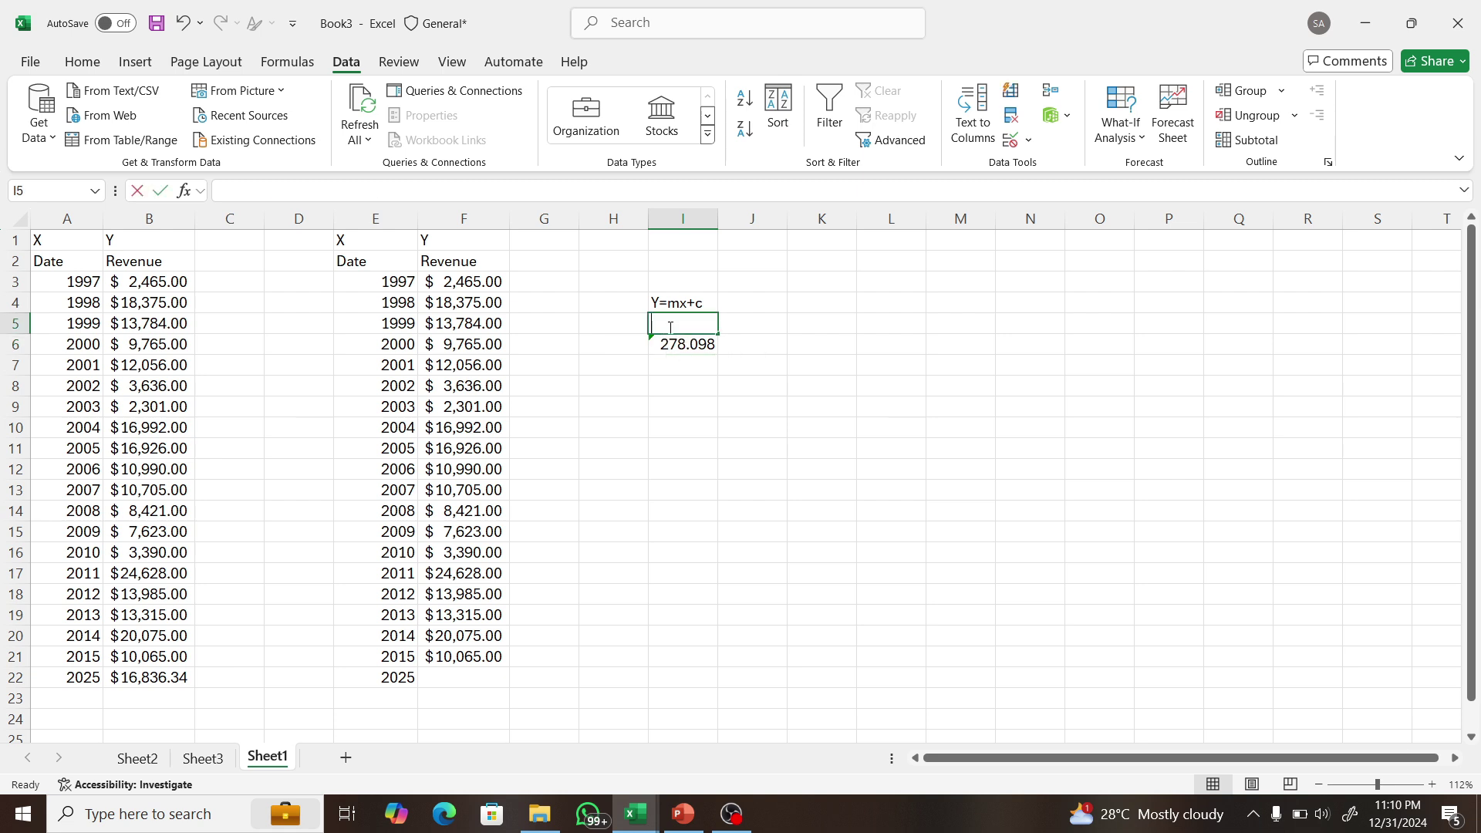
pyautogui.write('e')
pyautogui.click(755, 385)
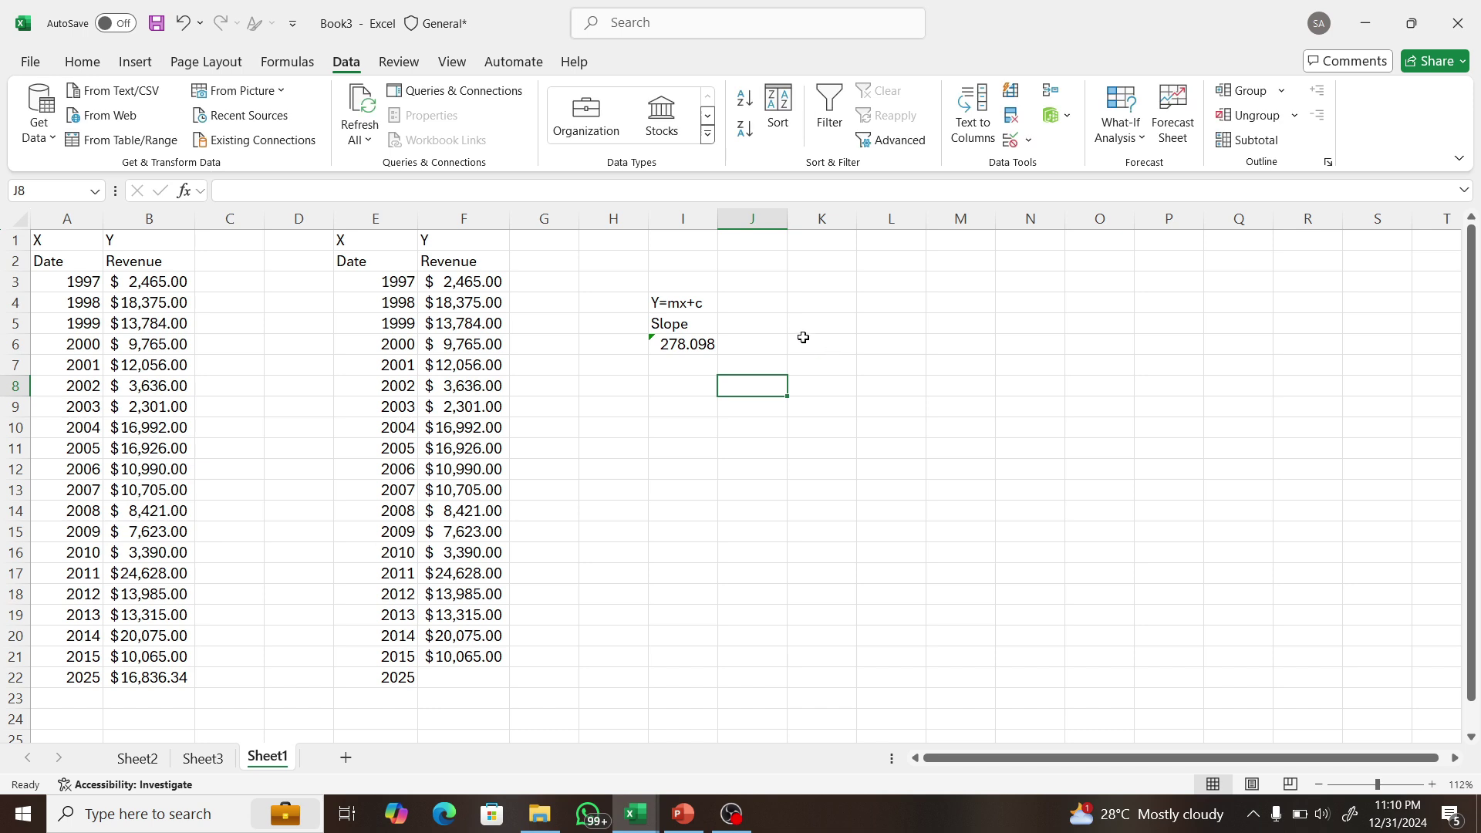
pyautogui.click(799, 324)
pyautogui.write('Inter')
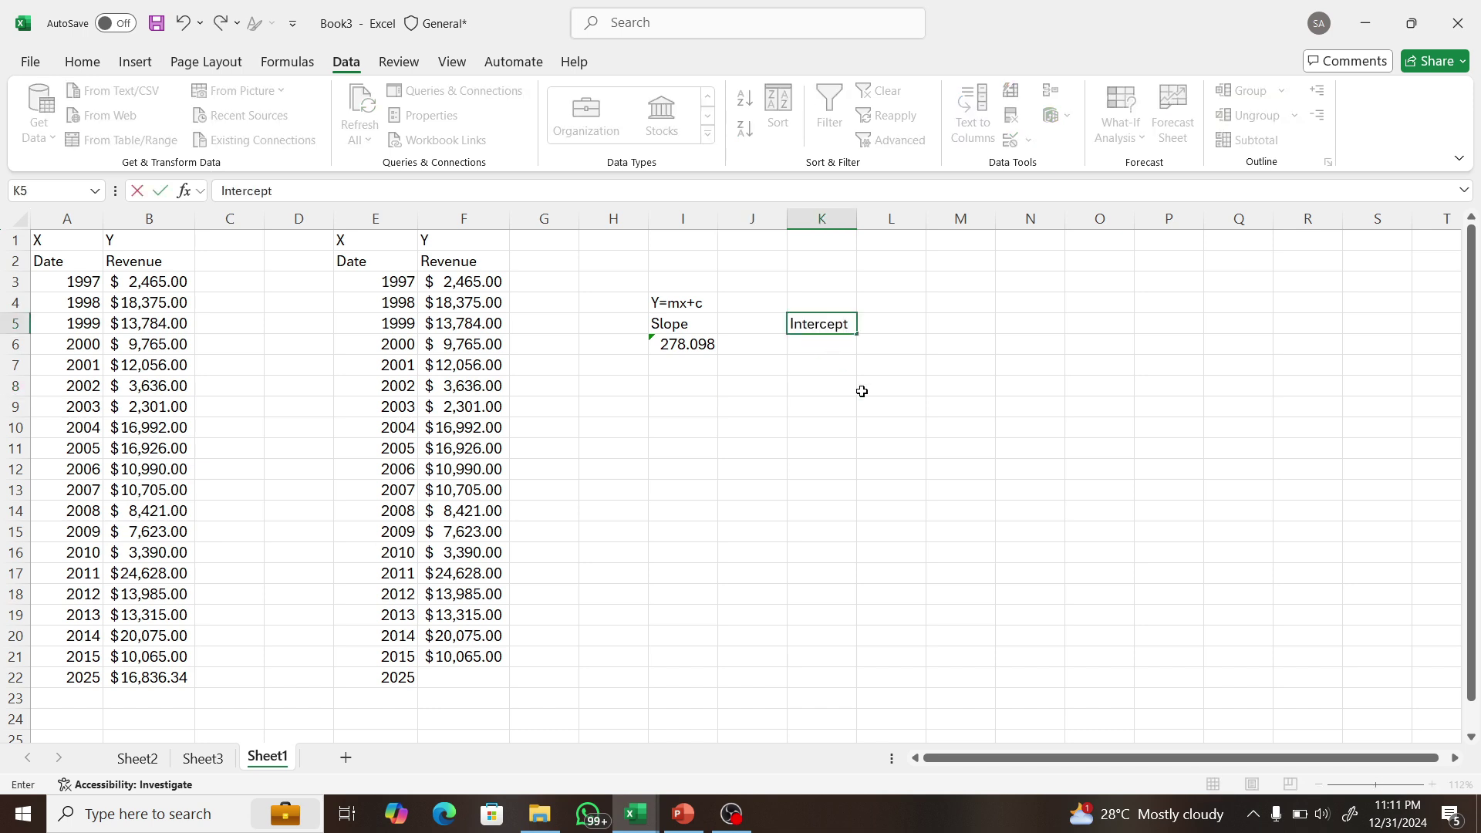
pyautogui.write('cept')
pyautogui.press('Return')
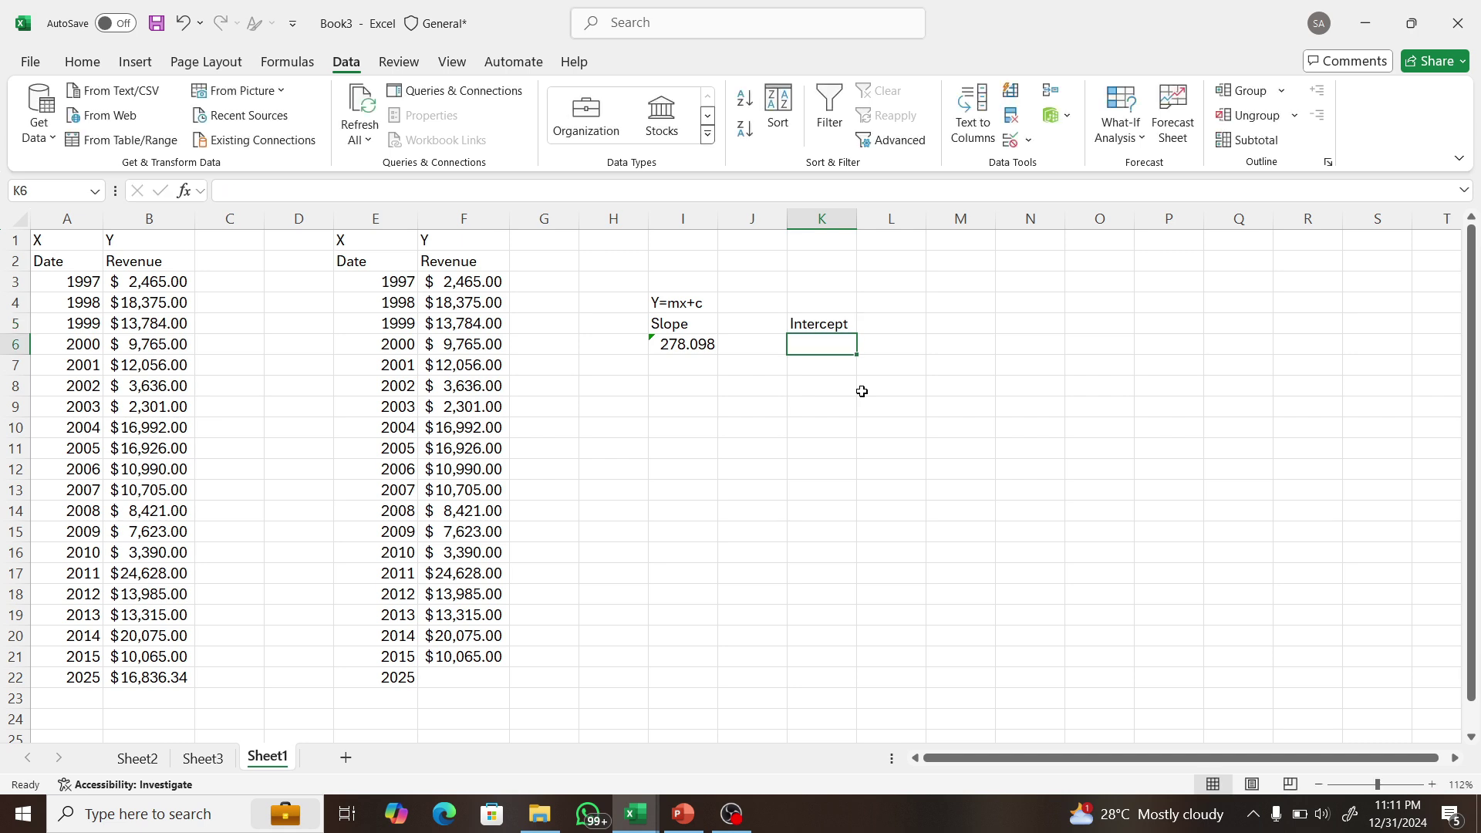
# - Calculate the intercept in cell K6 with =INTERCEPT(F3:F21,E3:E21)
pyautogui.write('=')
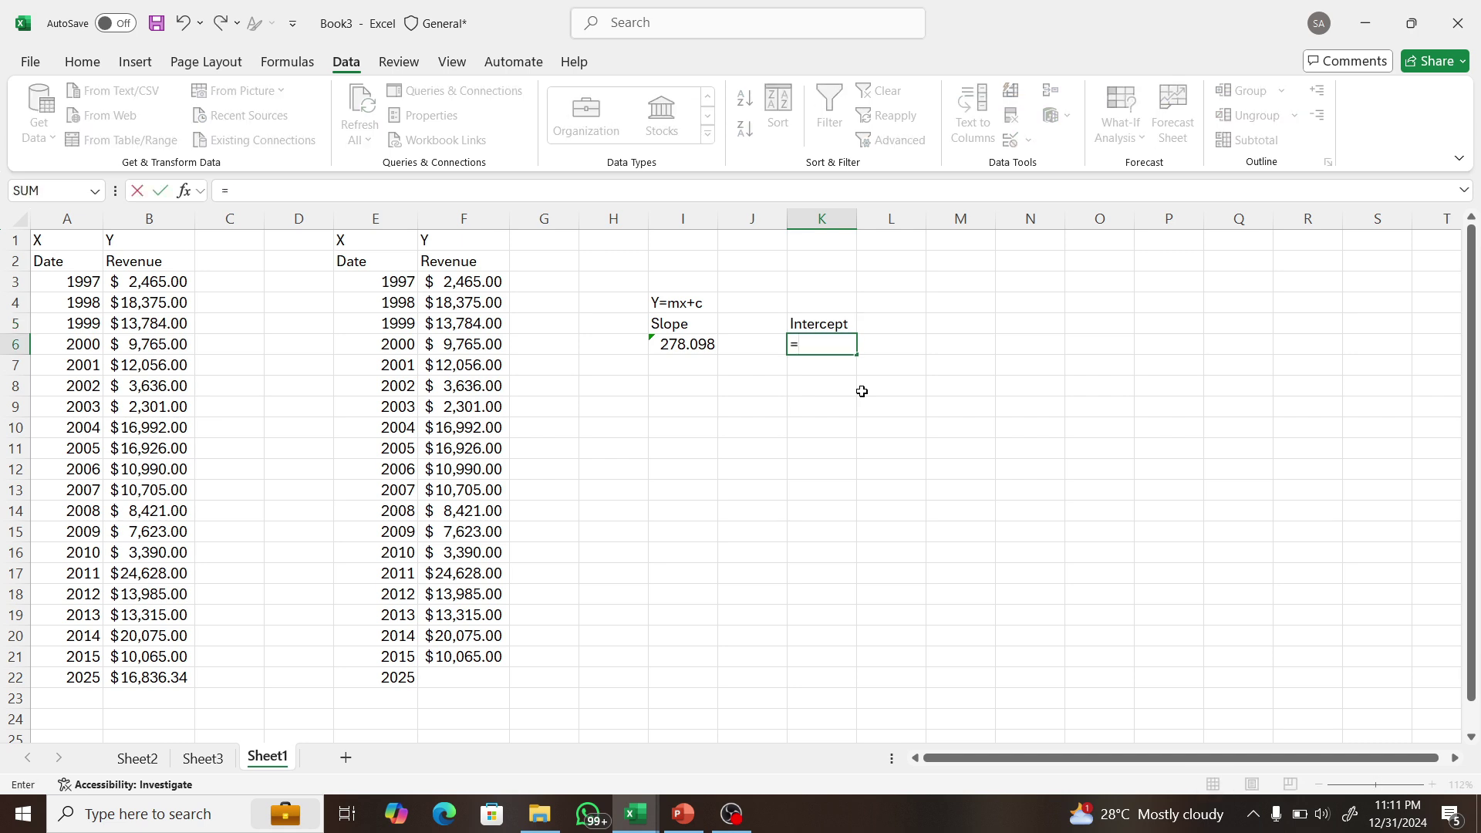
pyautogui.write('inte')
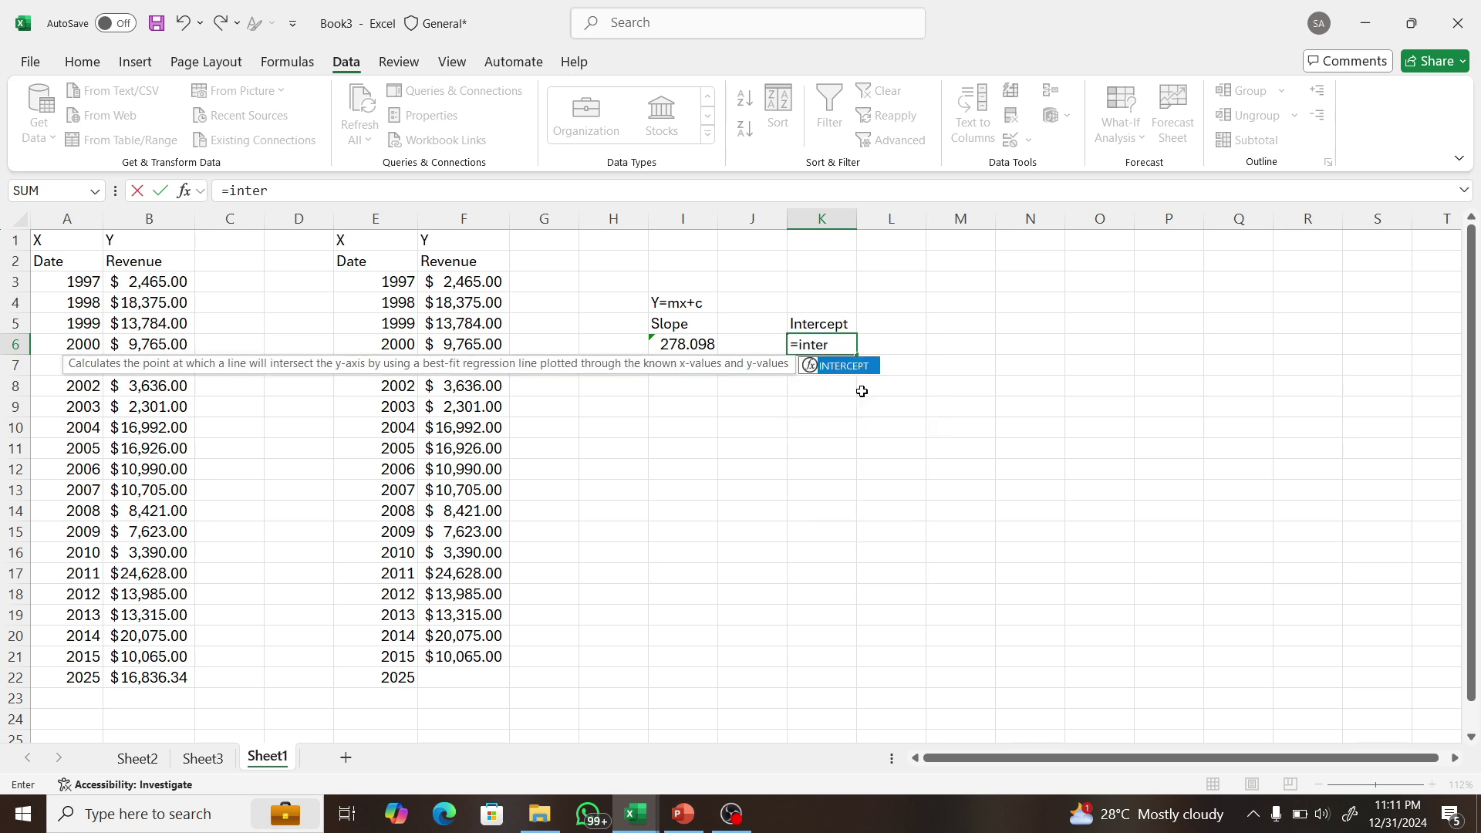
pyautogui.write('r')
pyautogui.press('Tab')
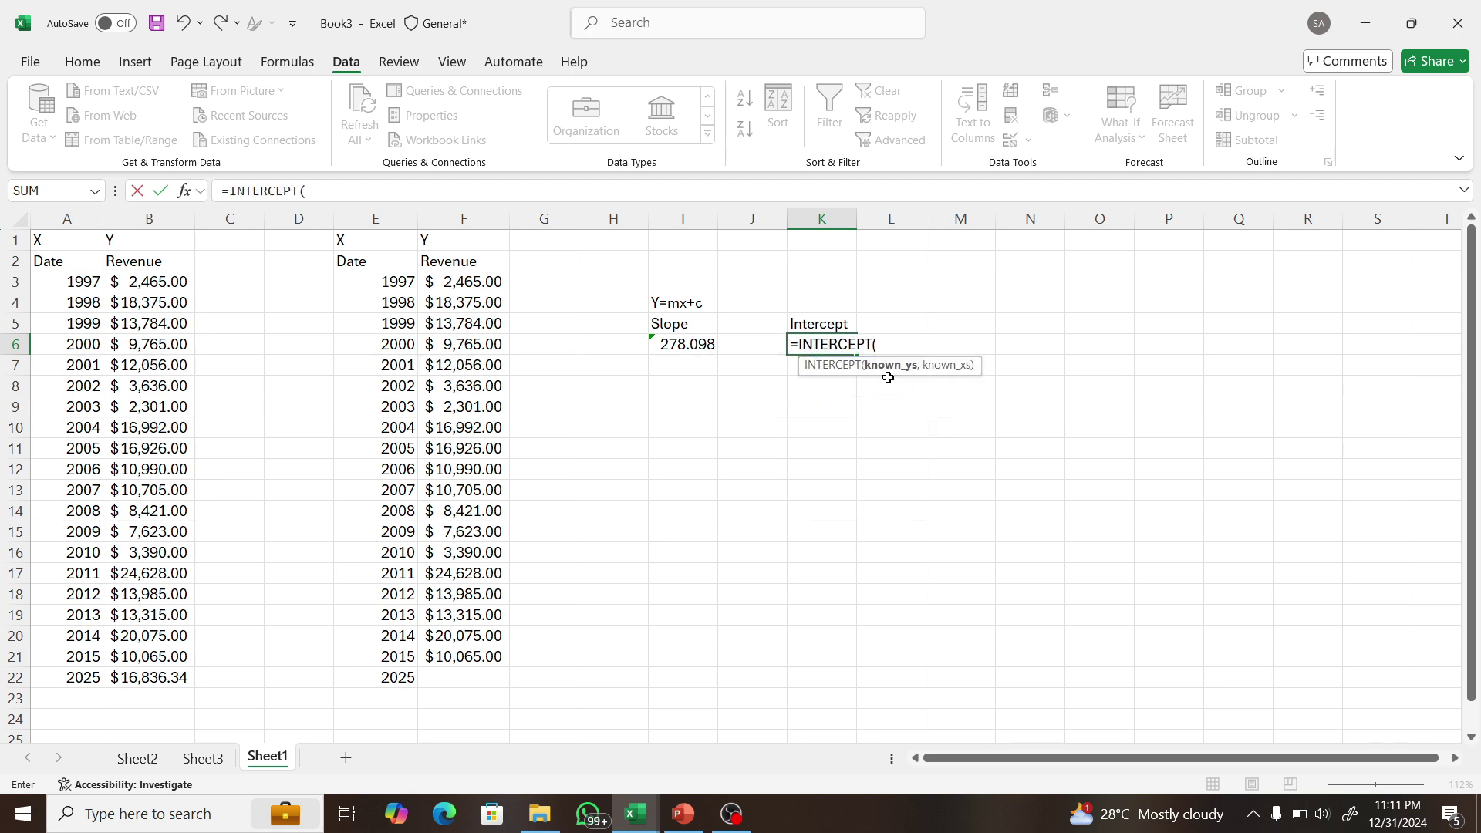
pyautogui.moveTo(460, 283); pyautogui.dragTo(472, 664)
pyautogui.write(',')
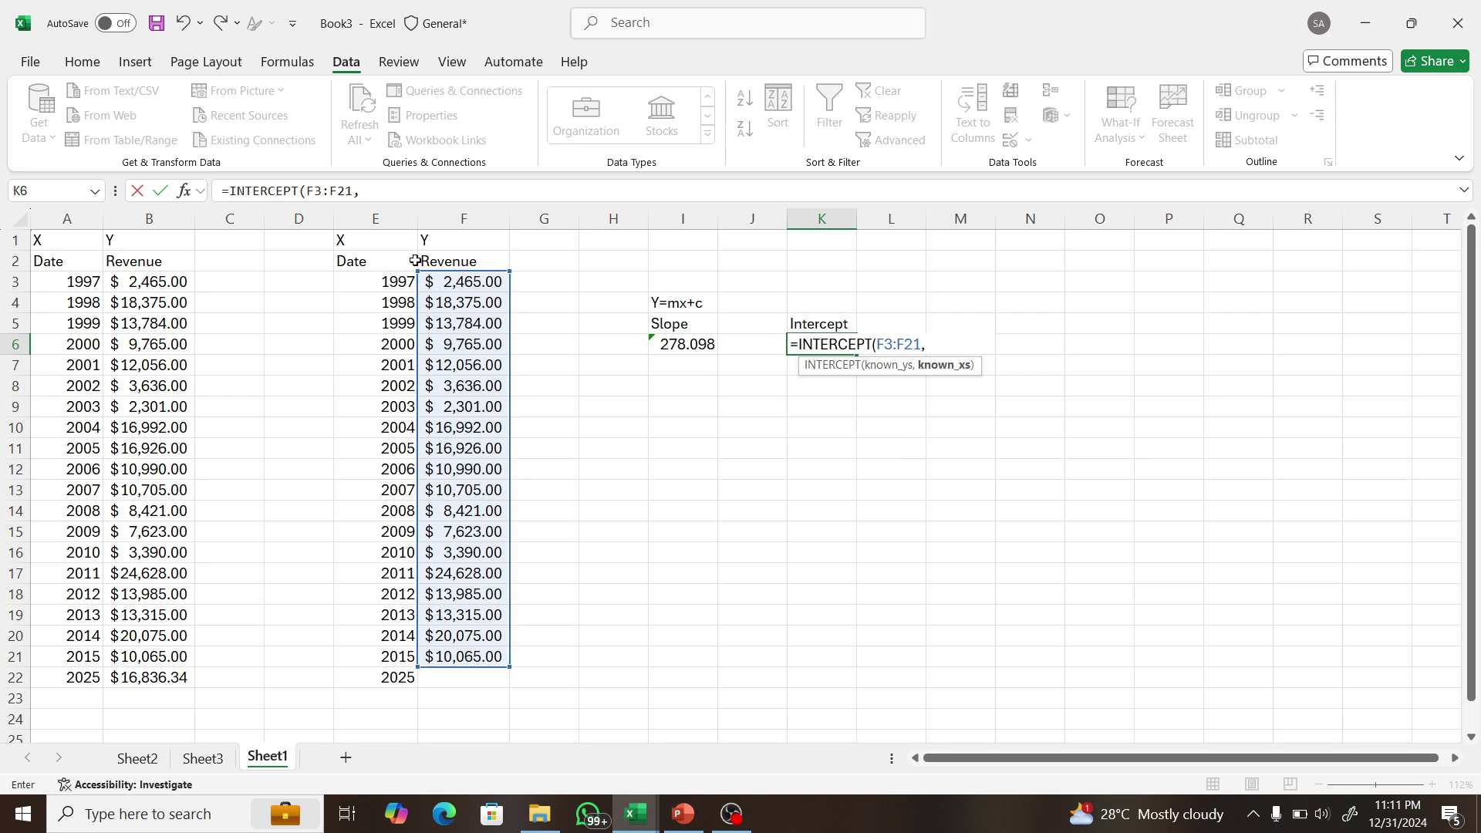
pyautogui.moveTo(381, 282); pyautogui.dragTo(390, 665)
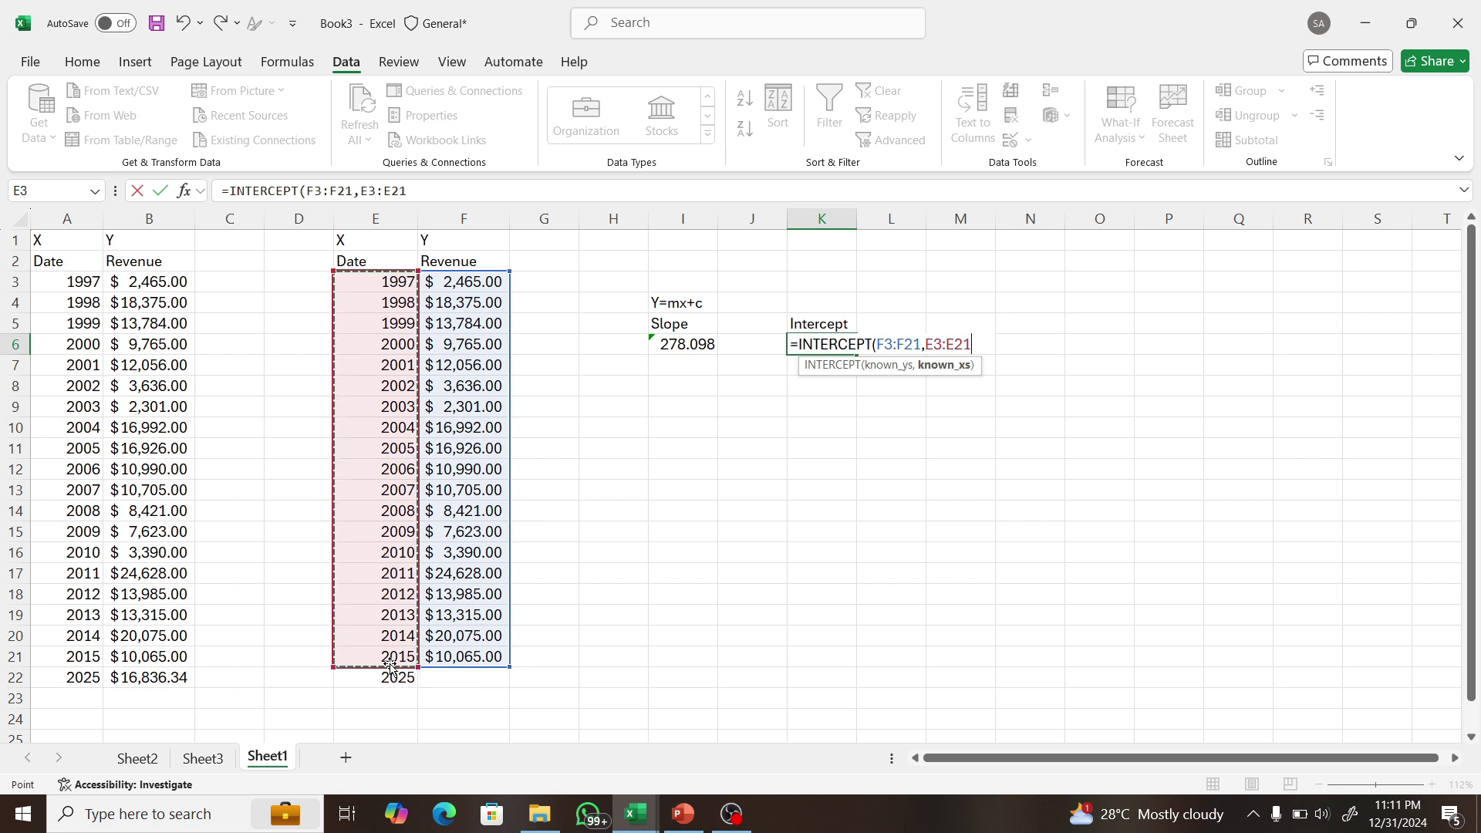
pyautogui.write(')')
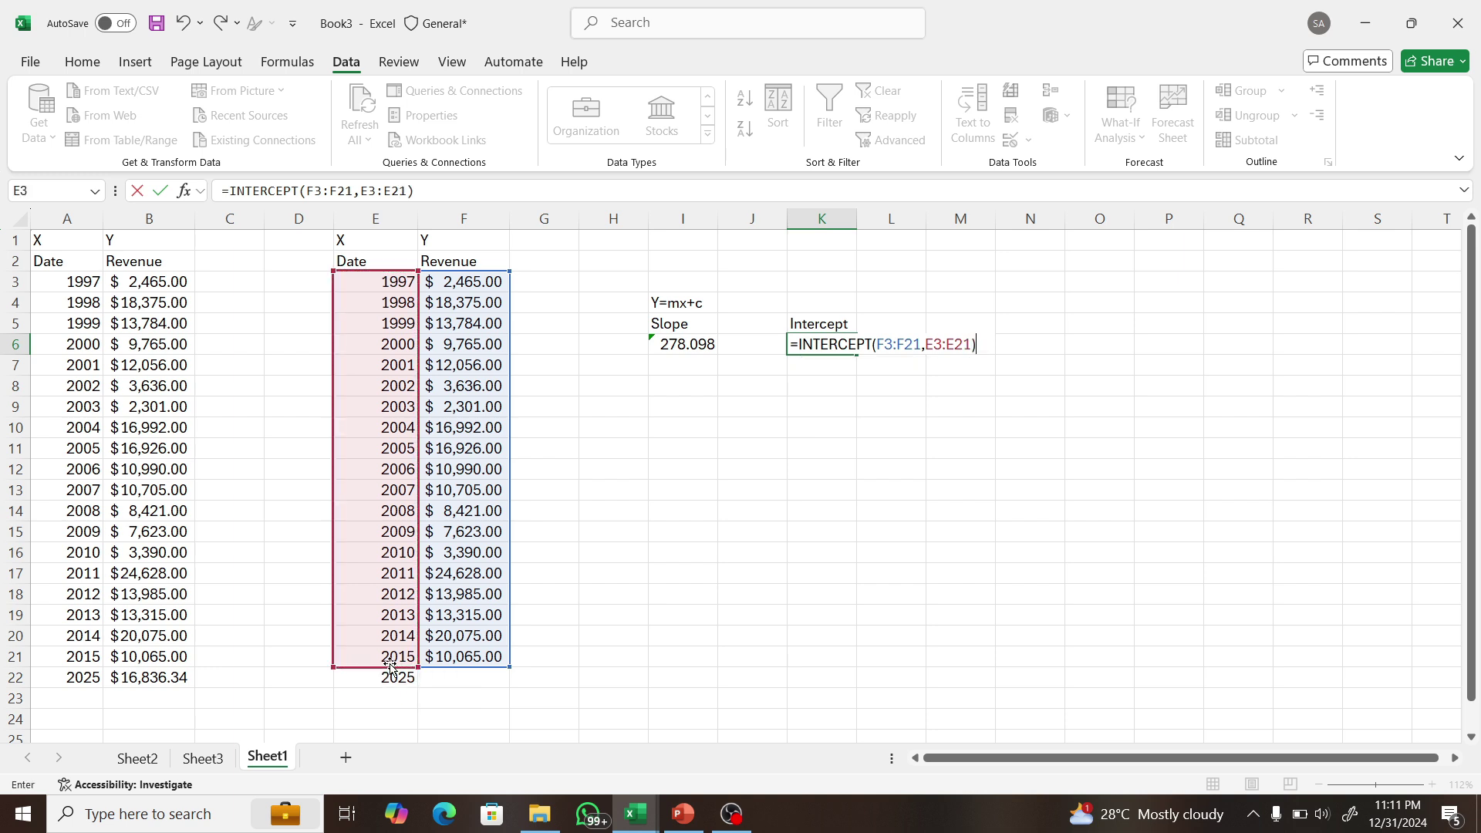
pyautogui.press('Return')
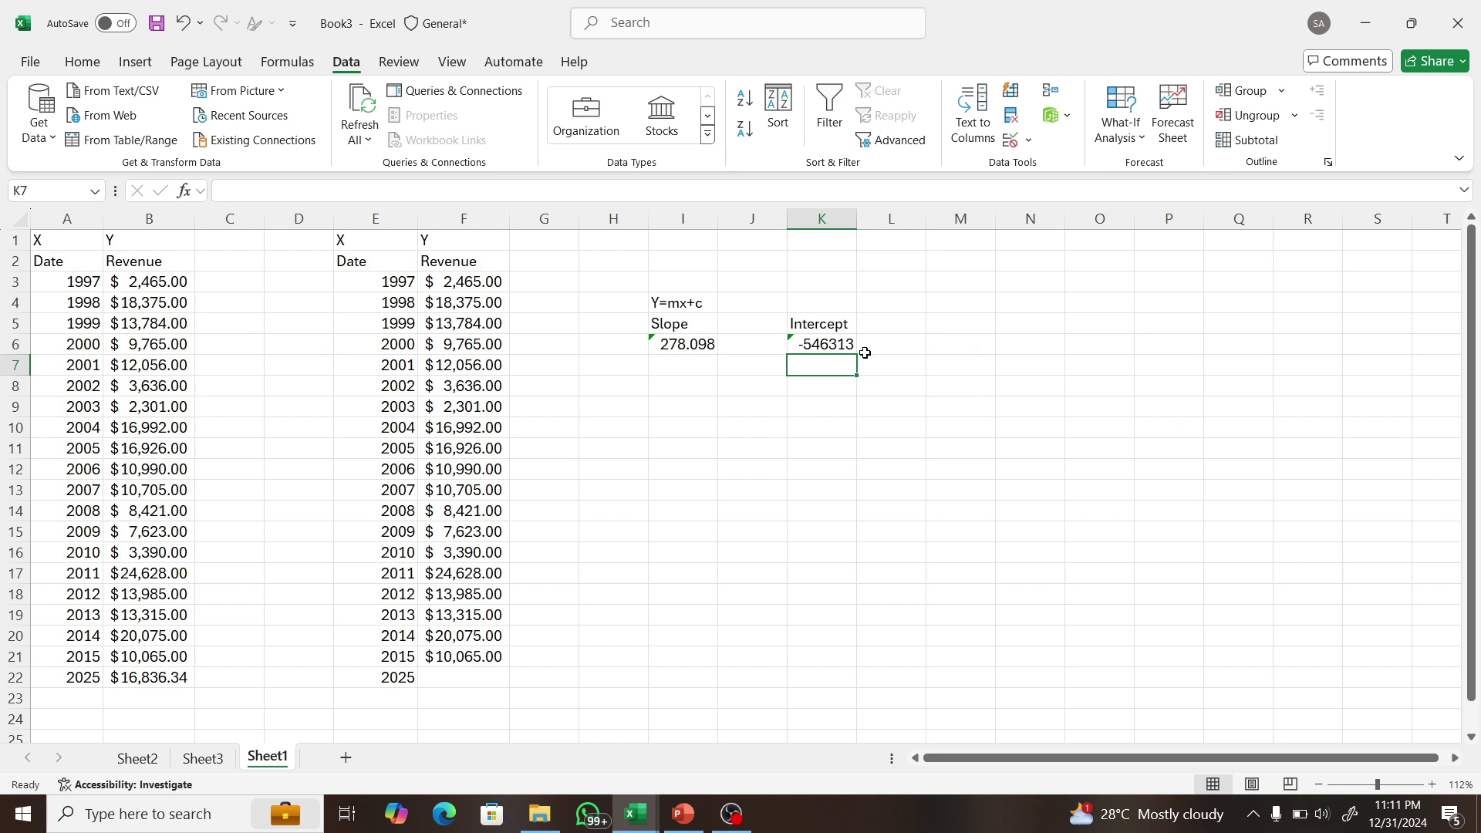
# - Compute the 2025 revenue in F22 from the line equation with the formula =I6*E22+K6
pyautogui.click(666, 351)
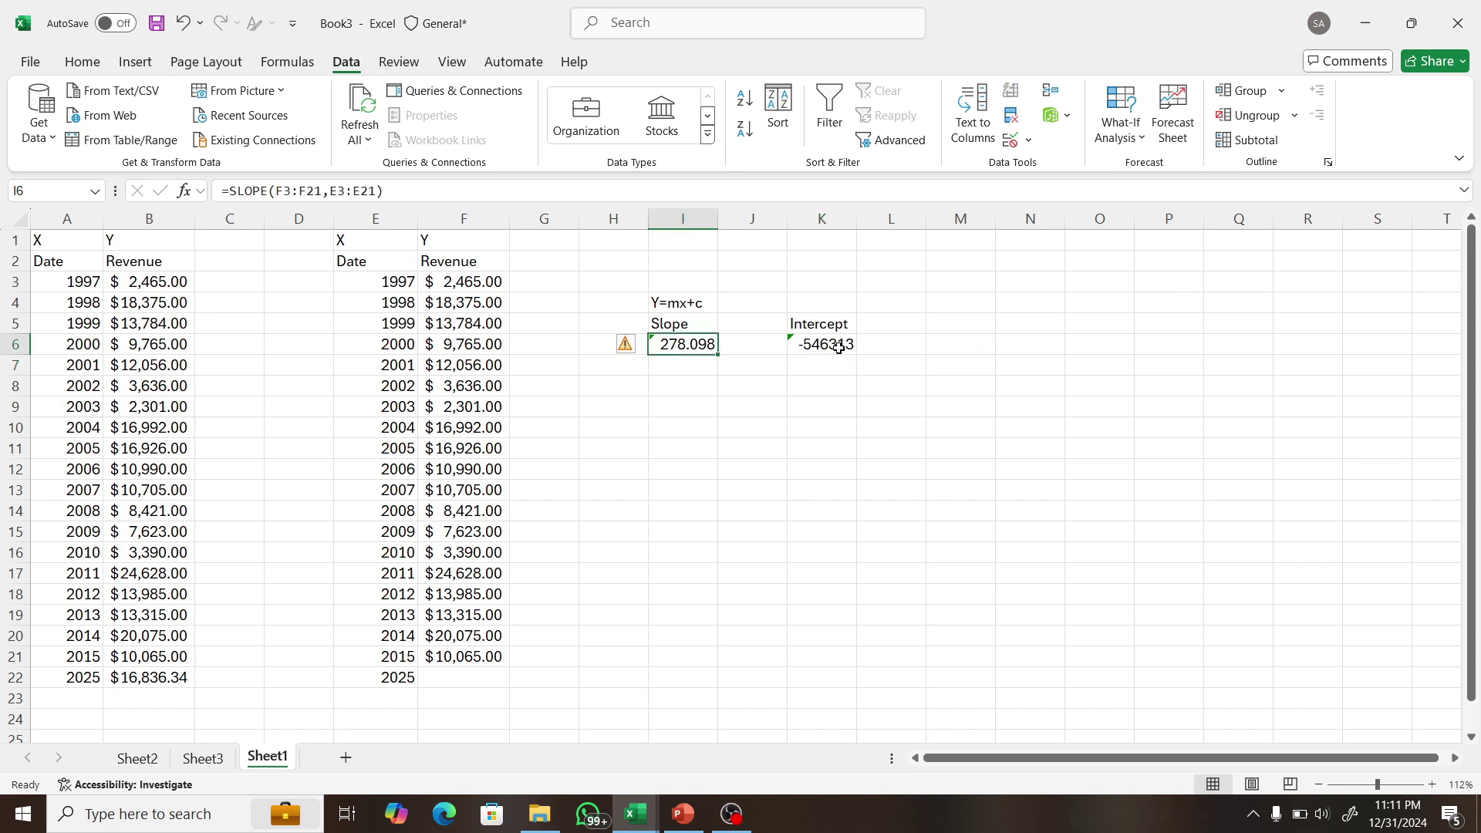
pyautogui.click(839, 347)
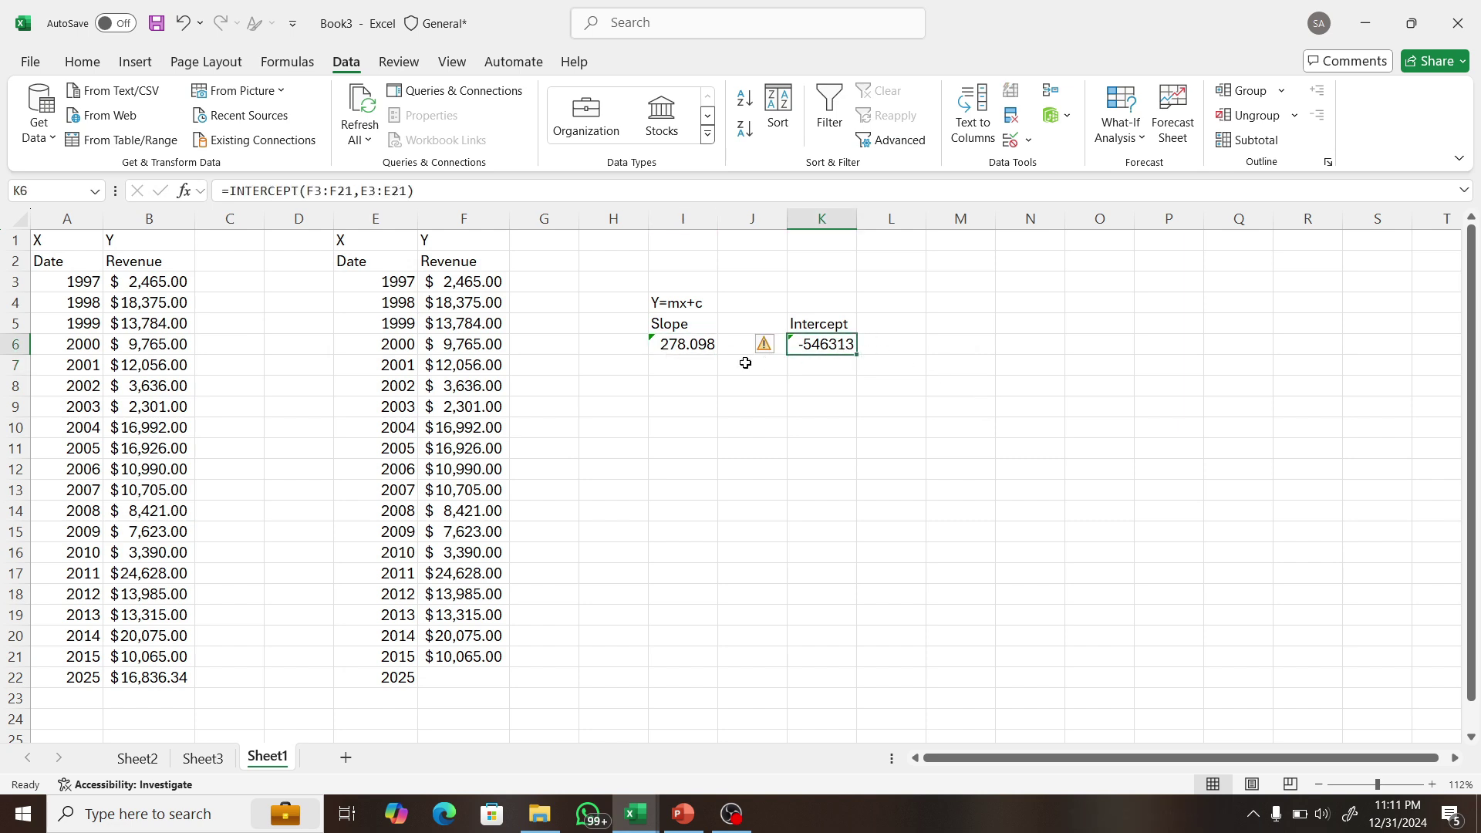
pyautogui.click(660, 308)
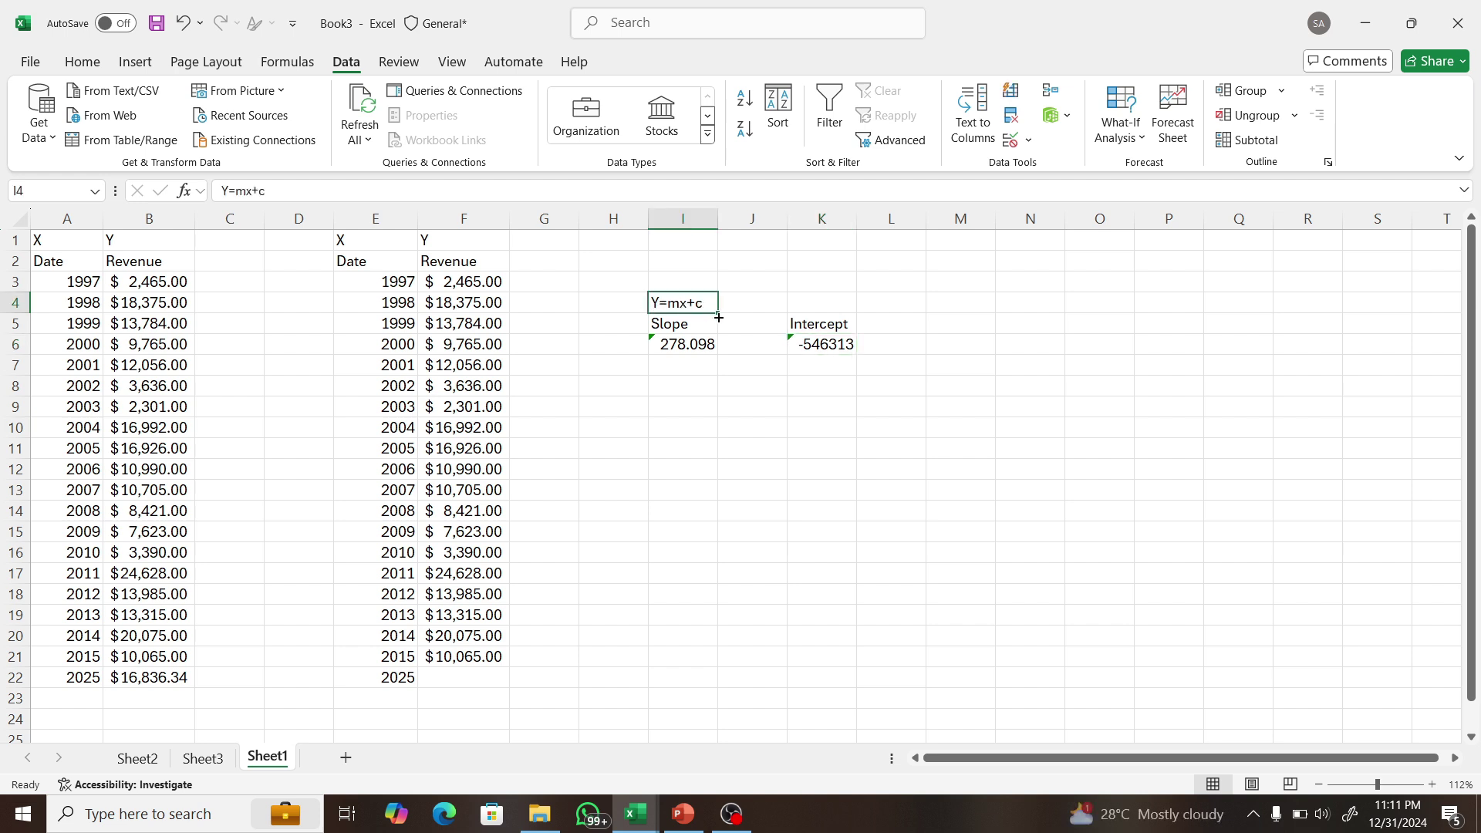
pyautogui.click(453, 675)
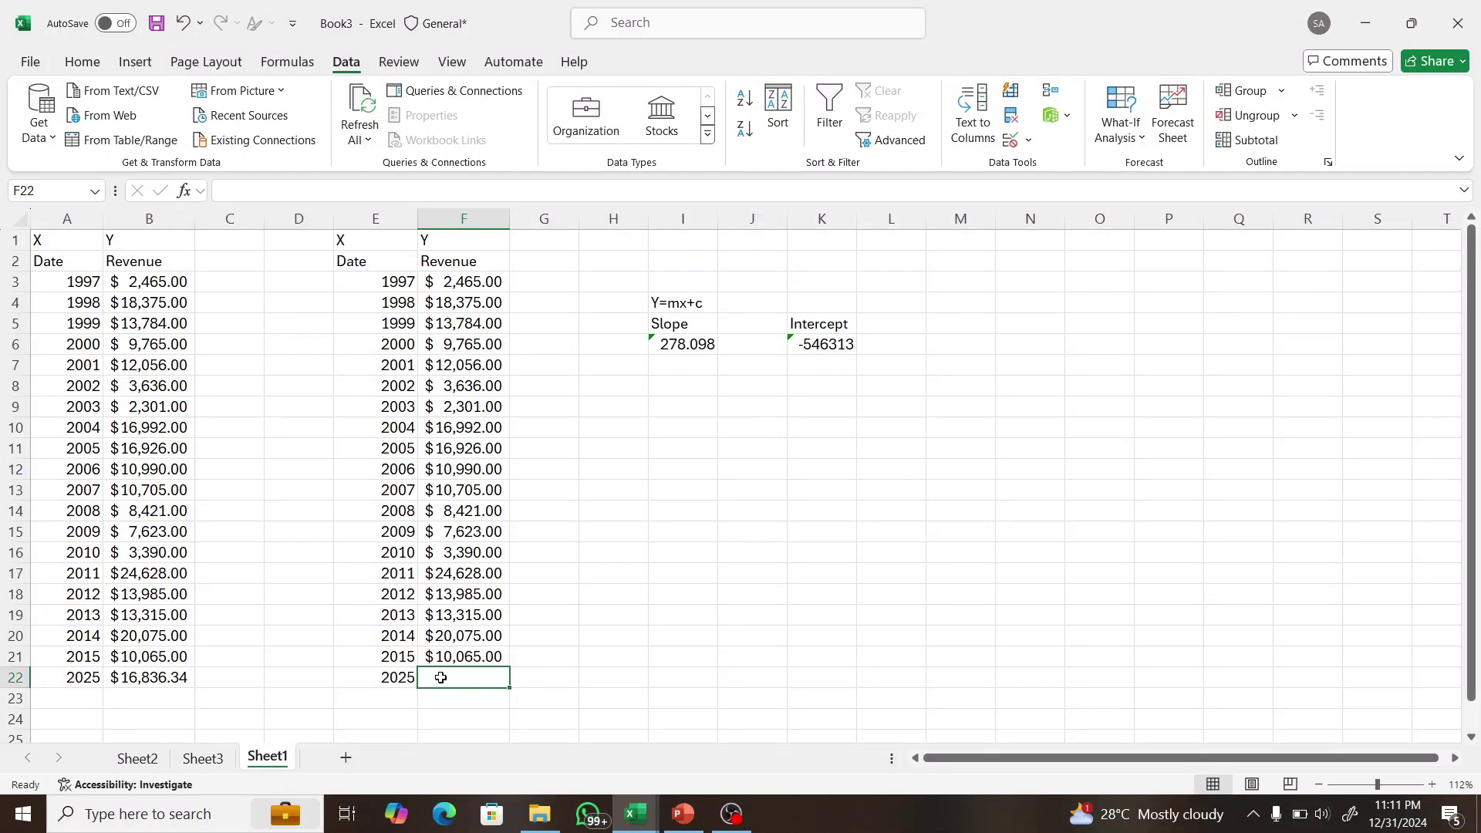
pyautogui.write('=')
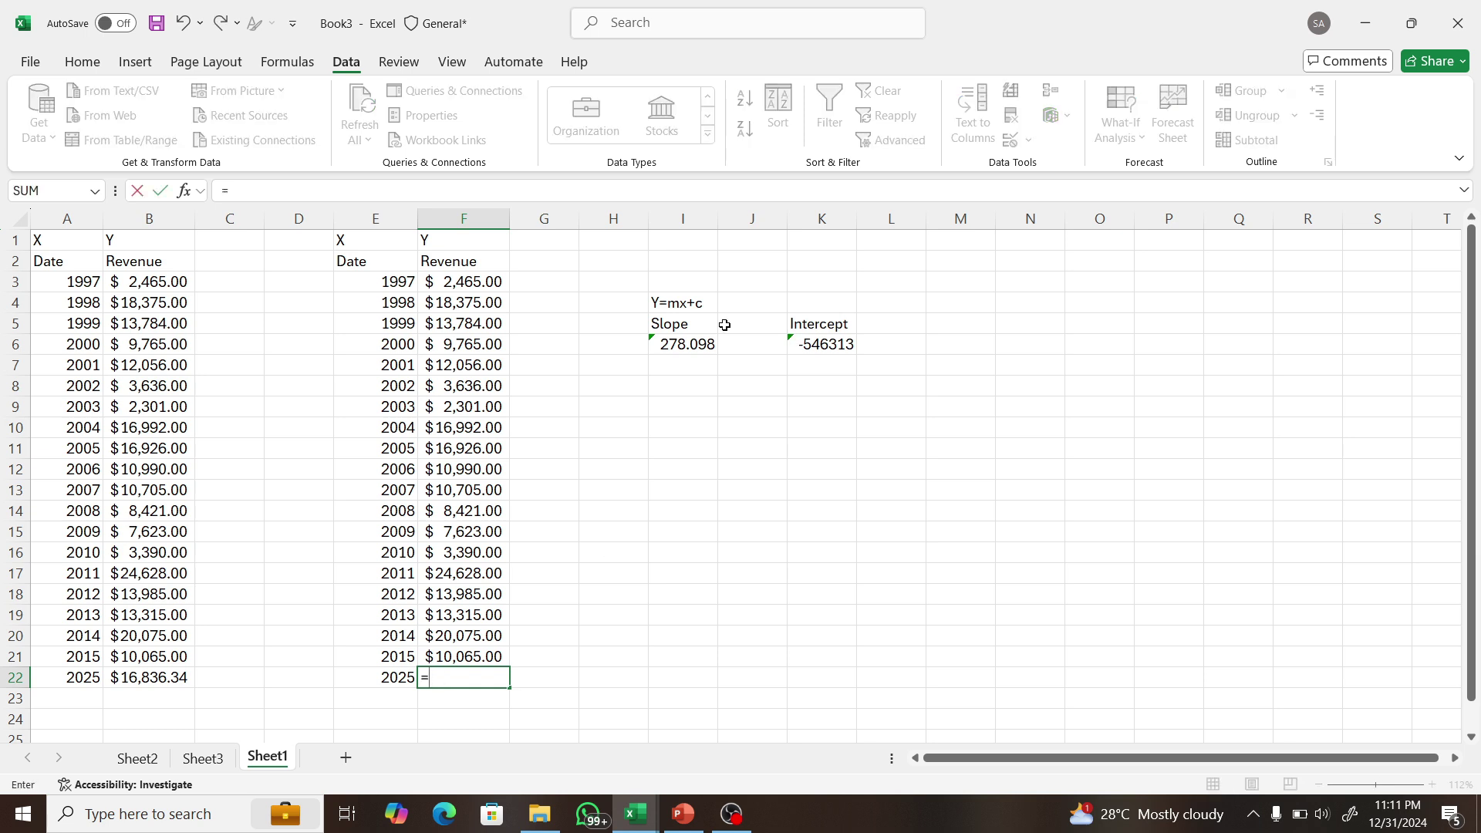
pyautogui.click(683, 346)
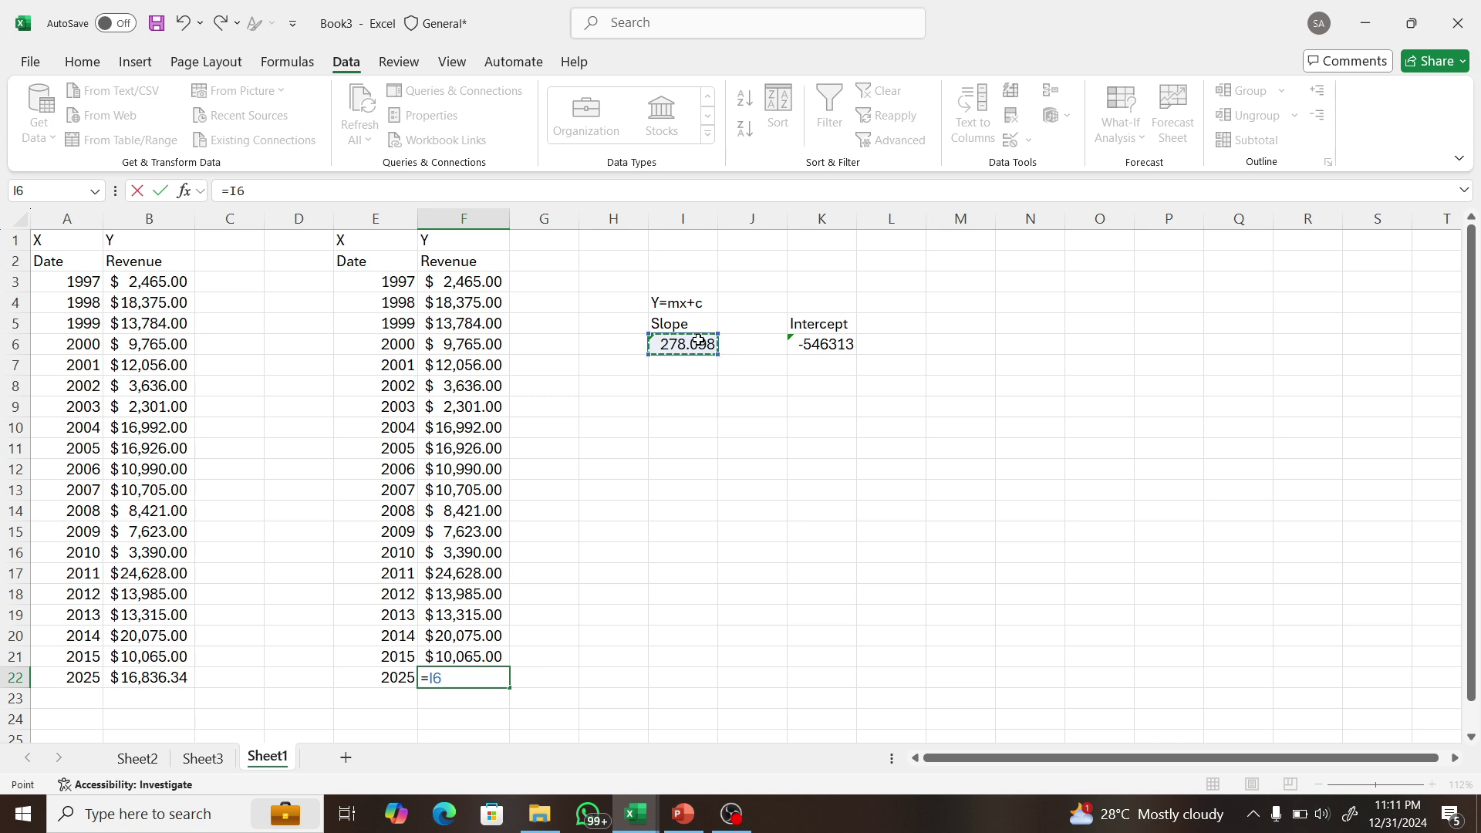
pyautogui.write('+')
pyautogui.click(399, 677)
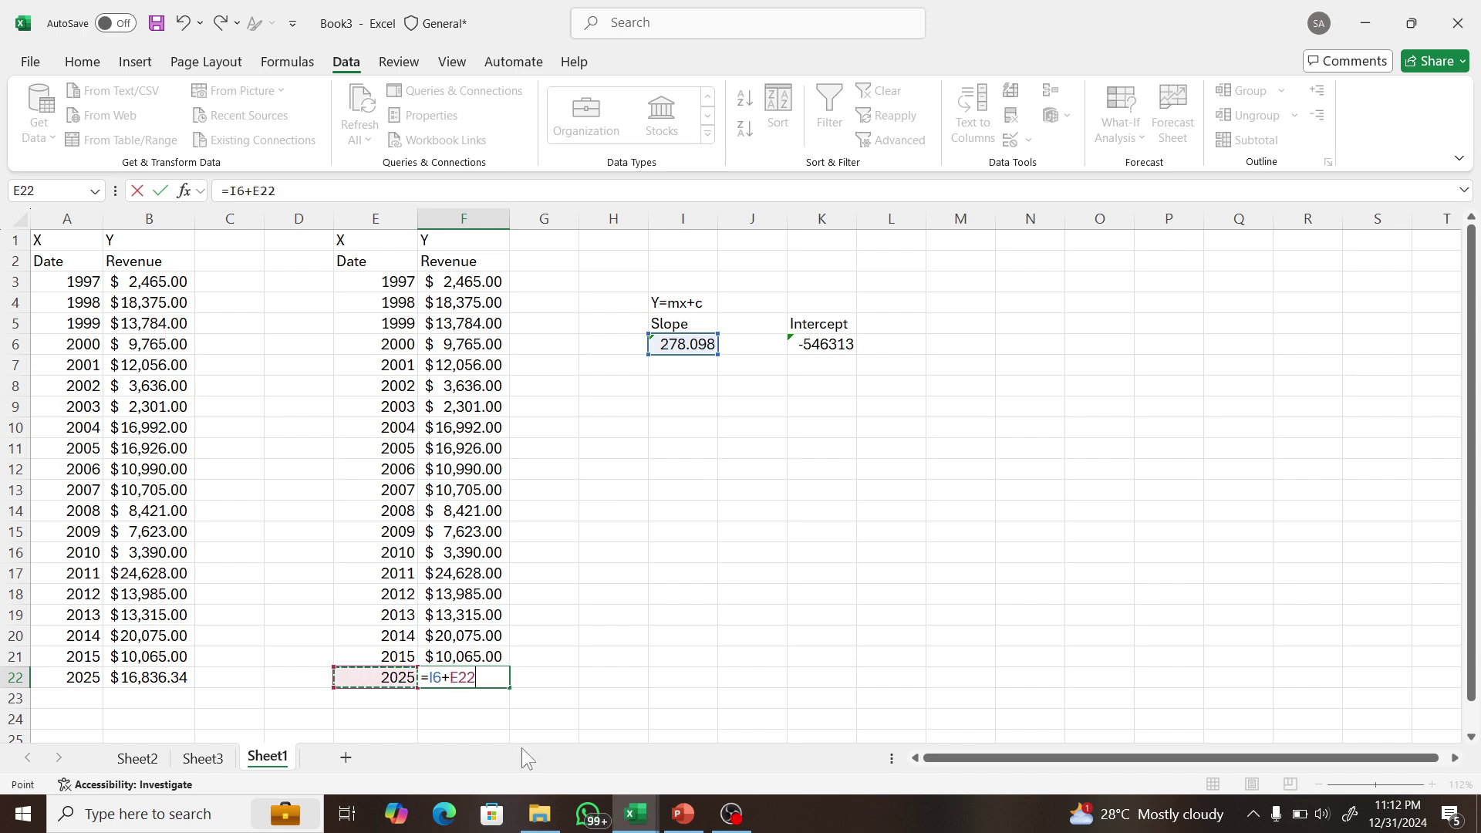
pyautogui.click(451, 679)
pyautogui.press('BackSpace')
pyautogui.write('*E22+')
pyautogui.click(833, 344)
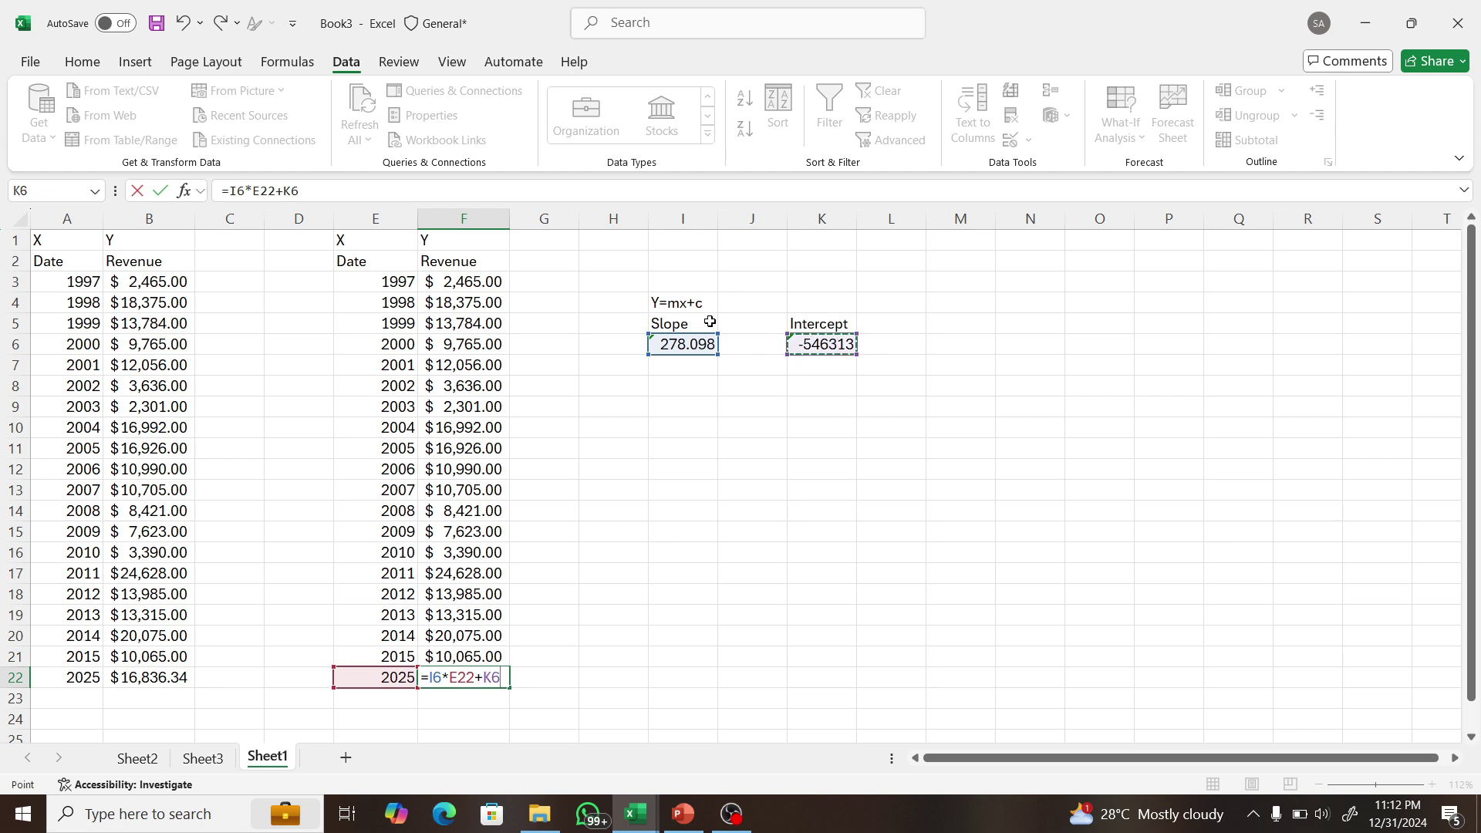
pyautogui.press('Return')
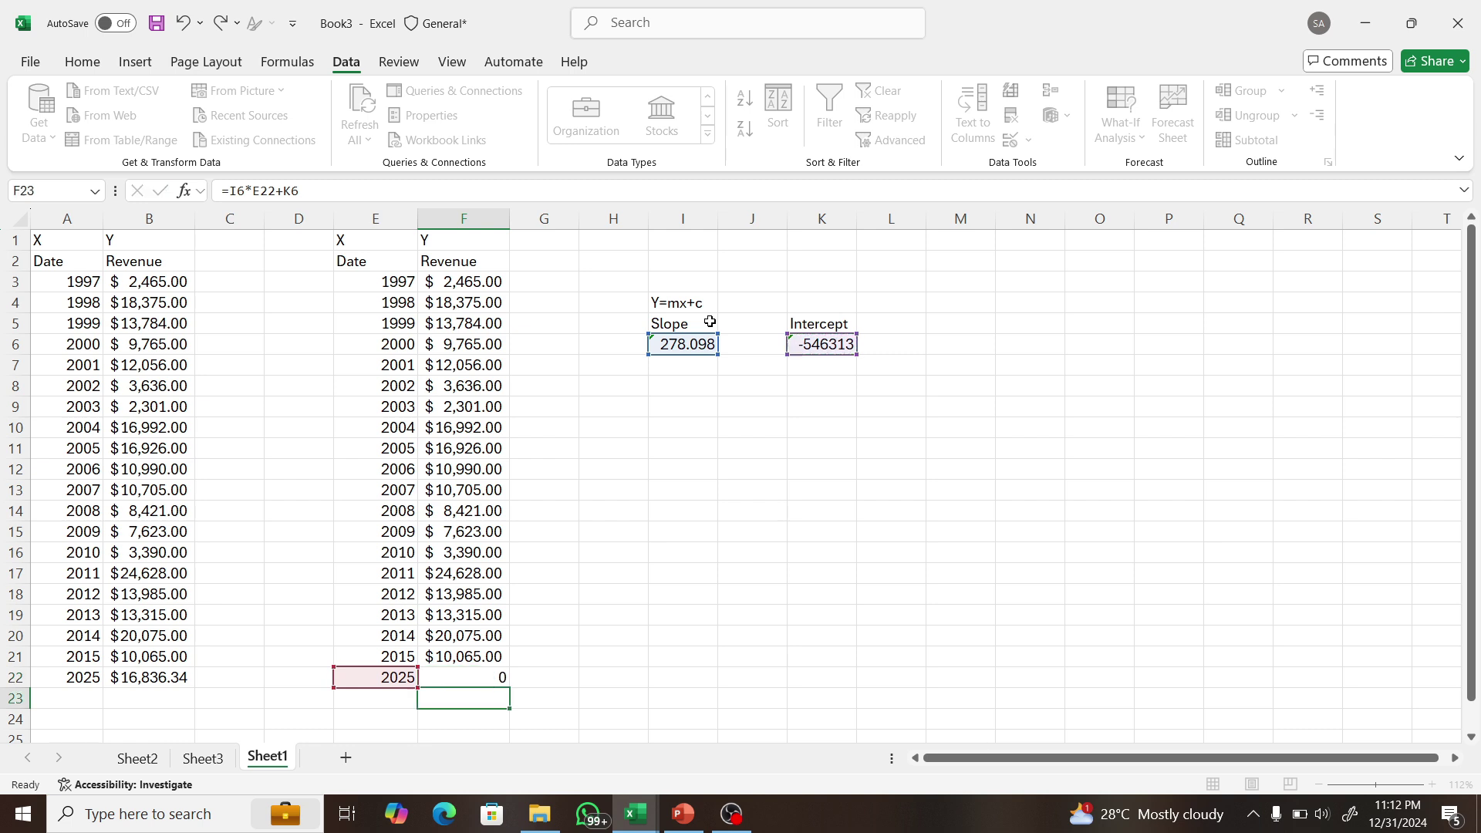
pyautogui.click(460, 682)
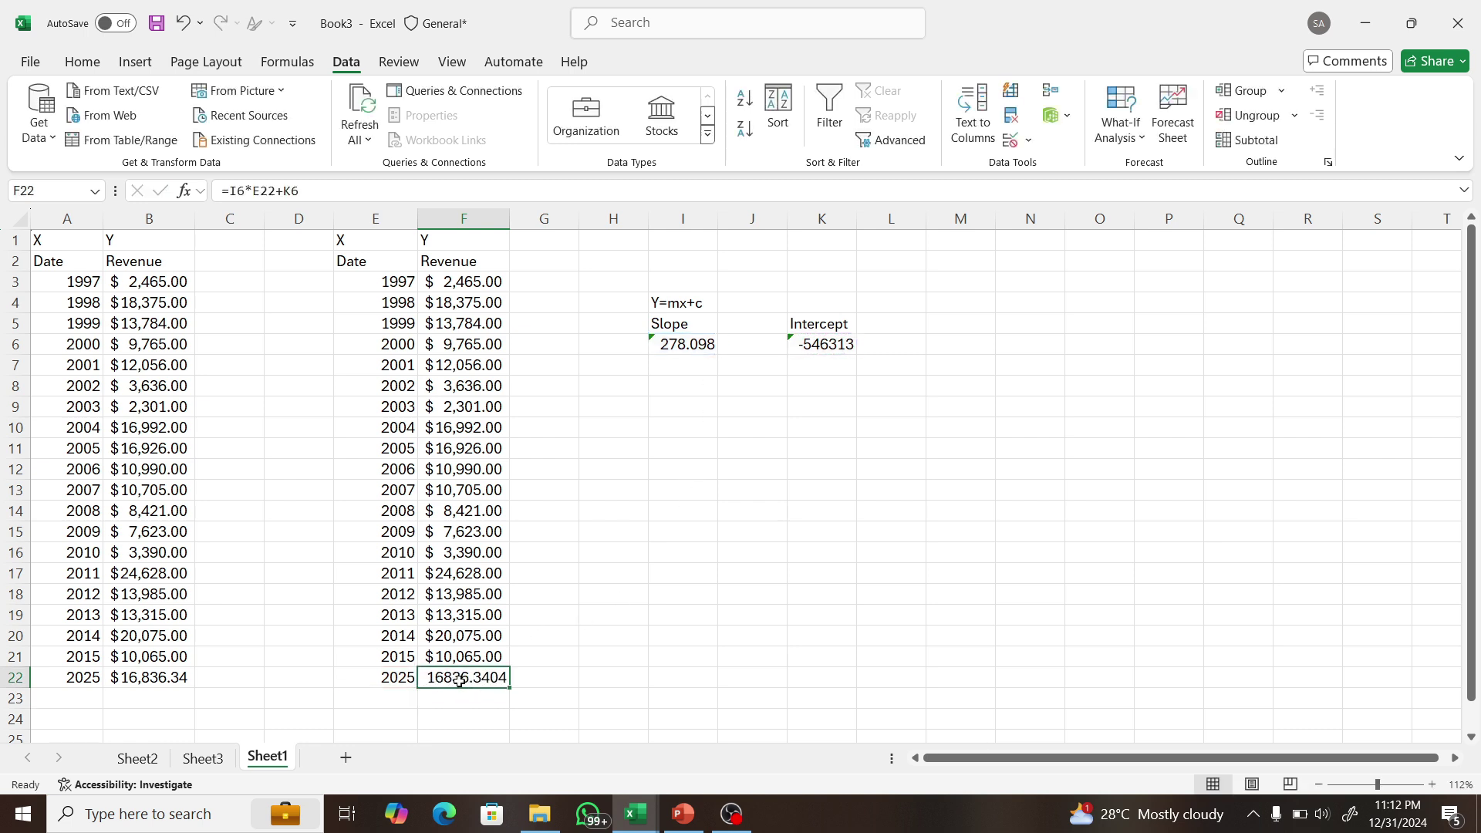
# - Format F22 as dollar Accounting with two decimals and compare it with the FORECAST.LINEAR result in B22
pyautogui.click(144, 679)
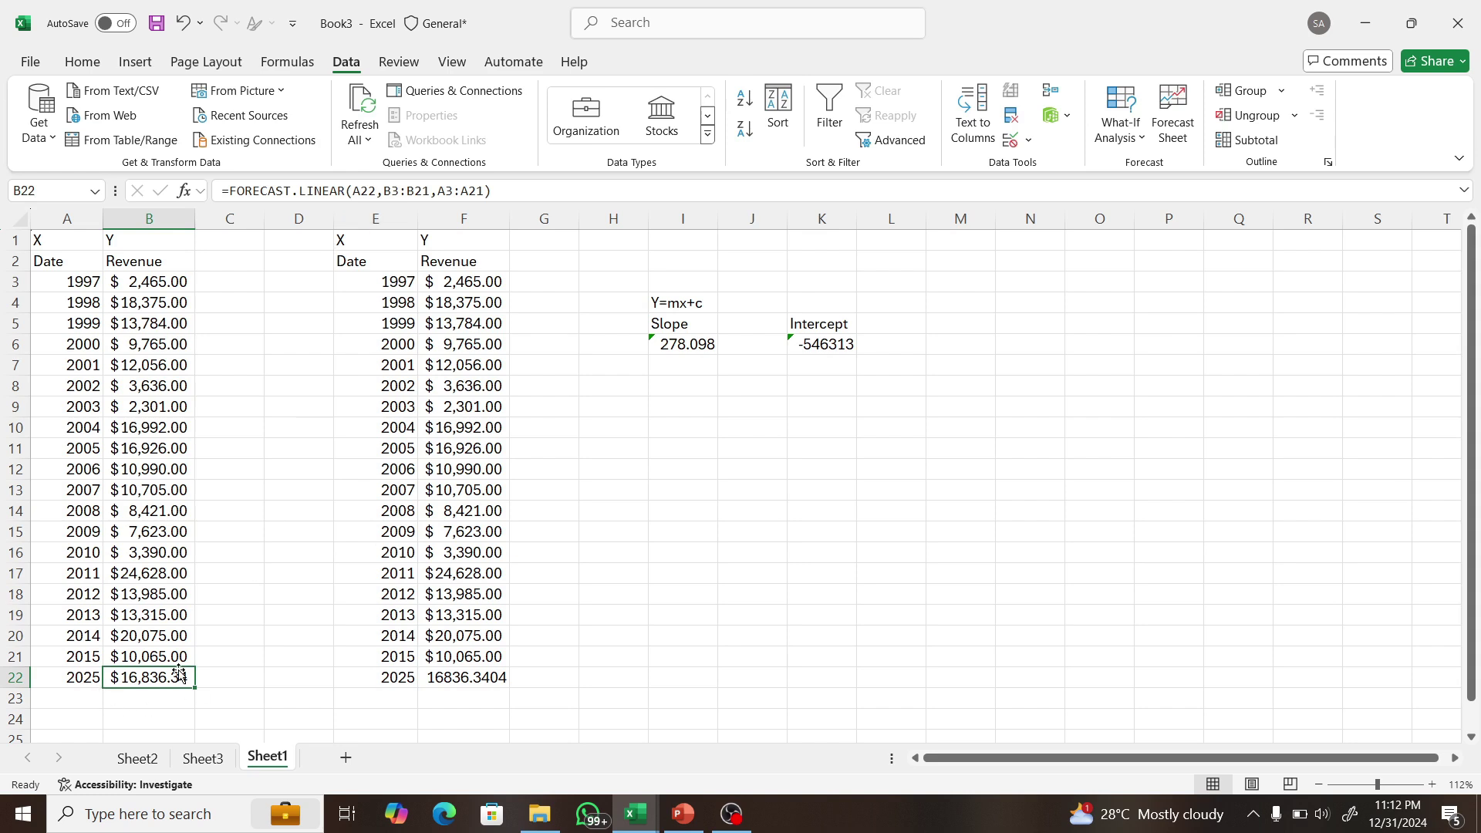
pyautogui.click(490, 679)
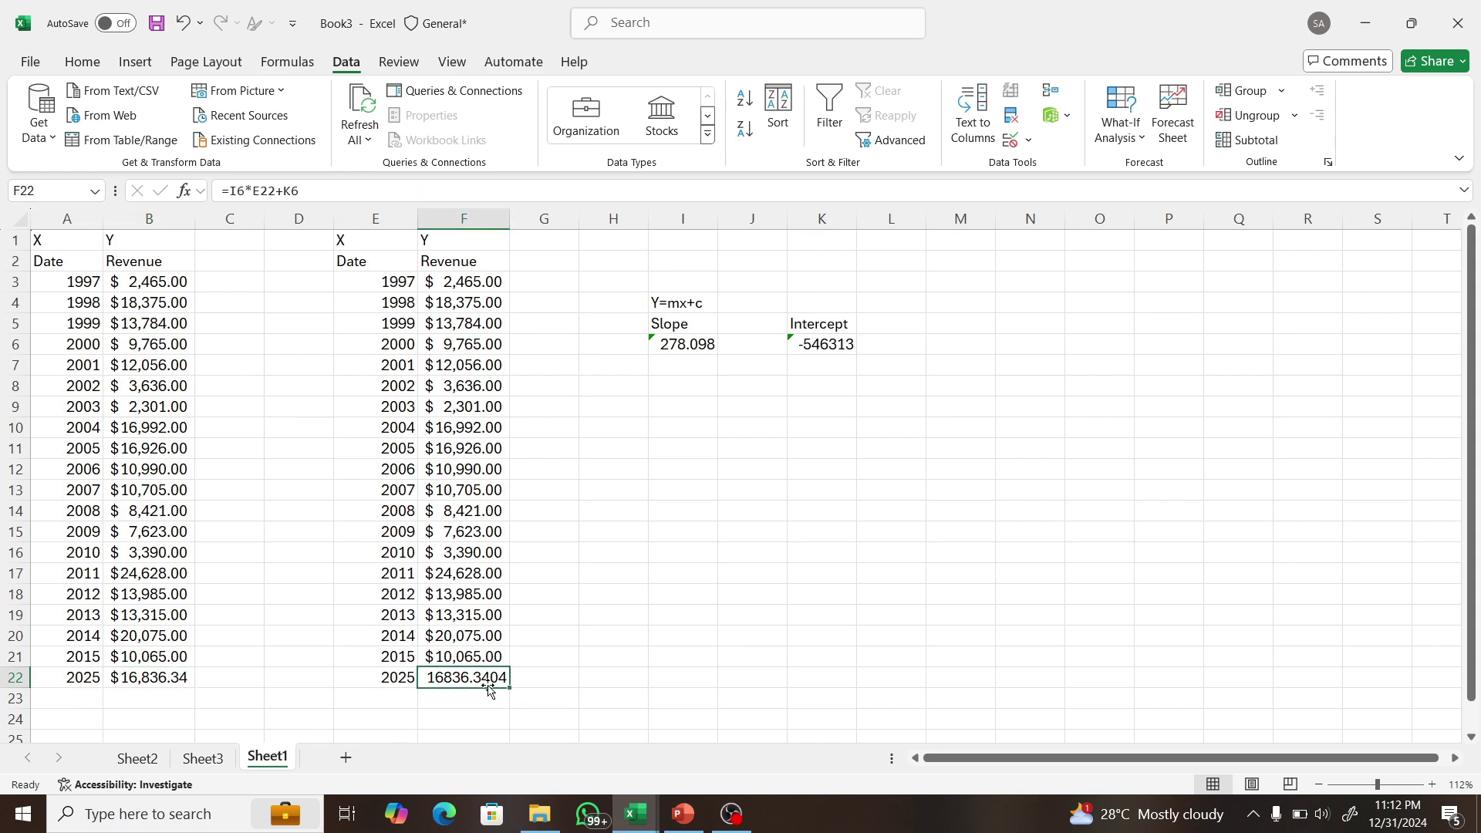
pyautogui.click(91, 63)
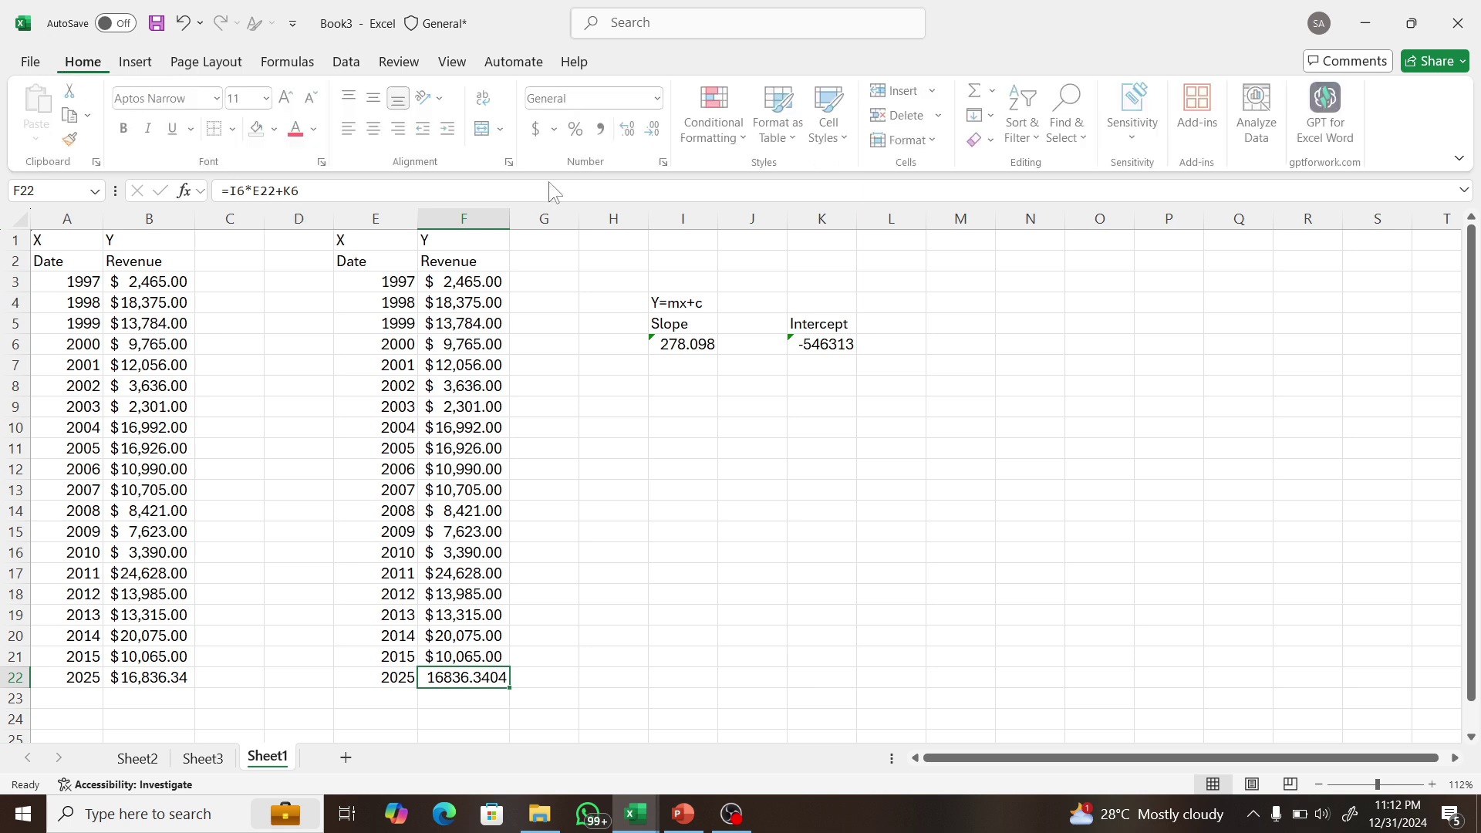
pyautogui.doubleClick(660, 128)
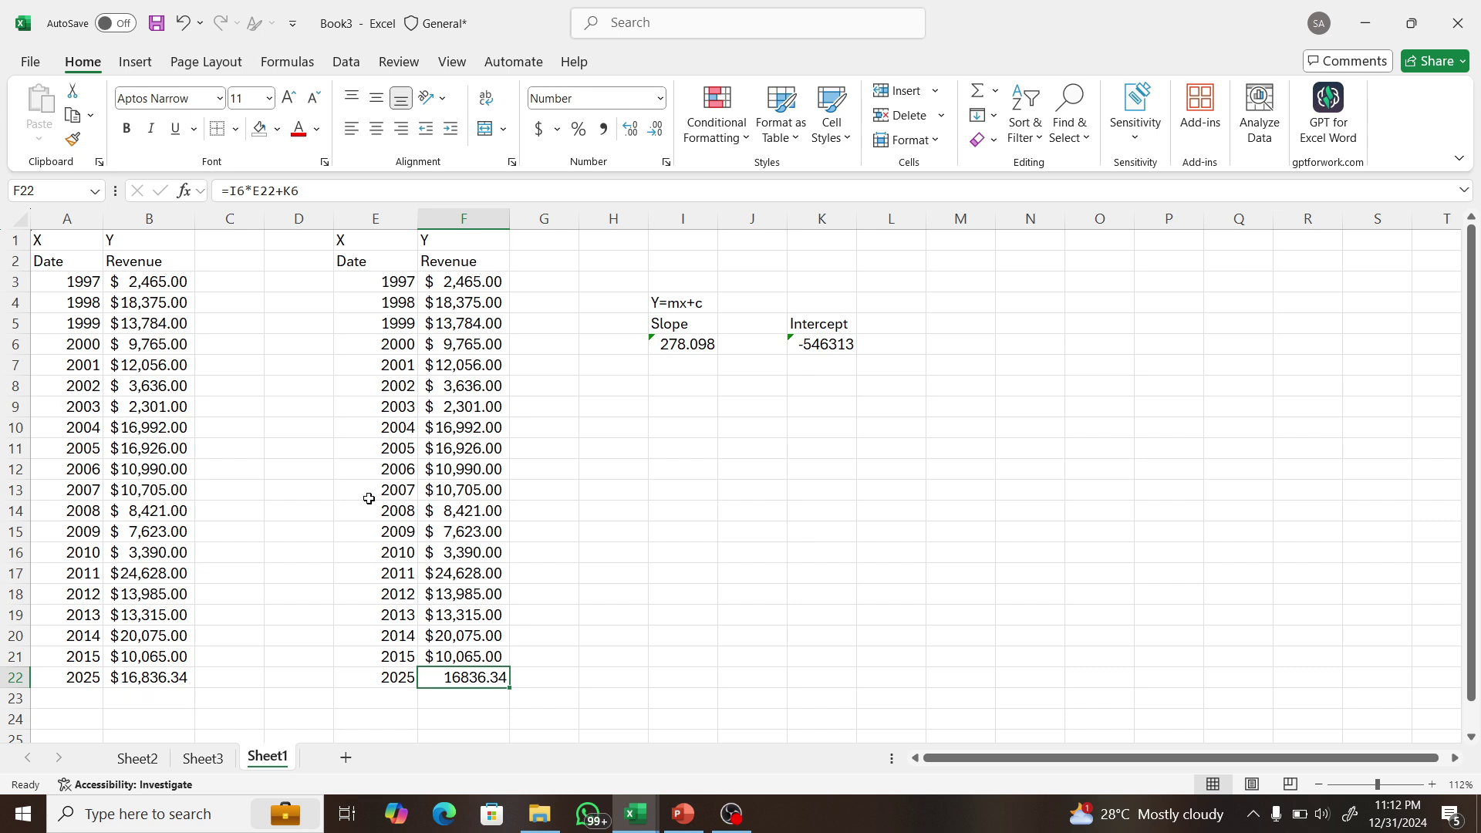
pyautogui.click(539, 128)
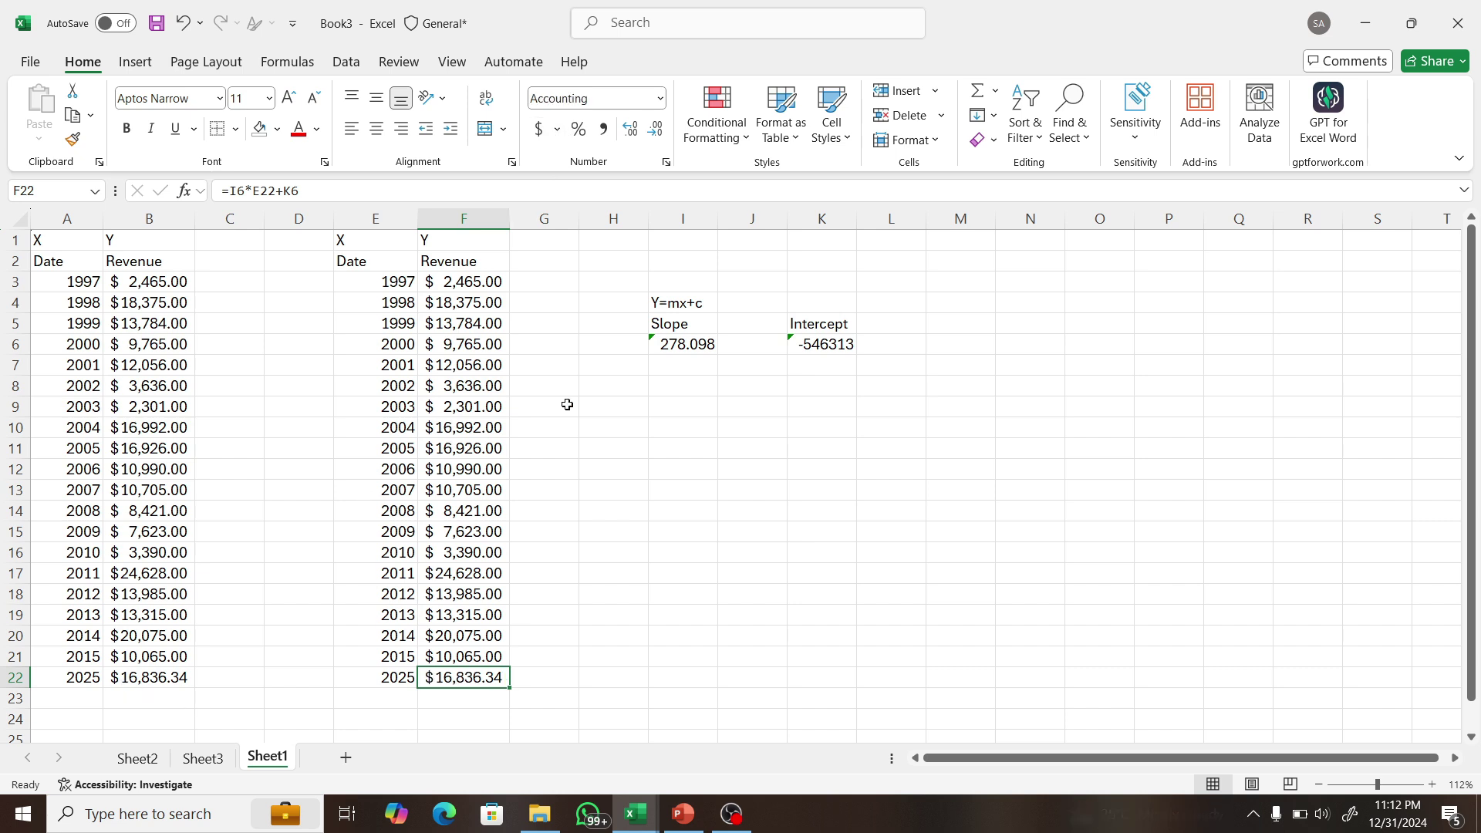
pyautogui.click(135, 682)
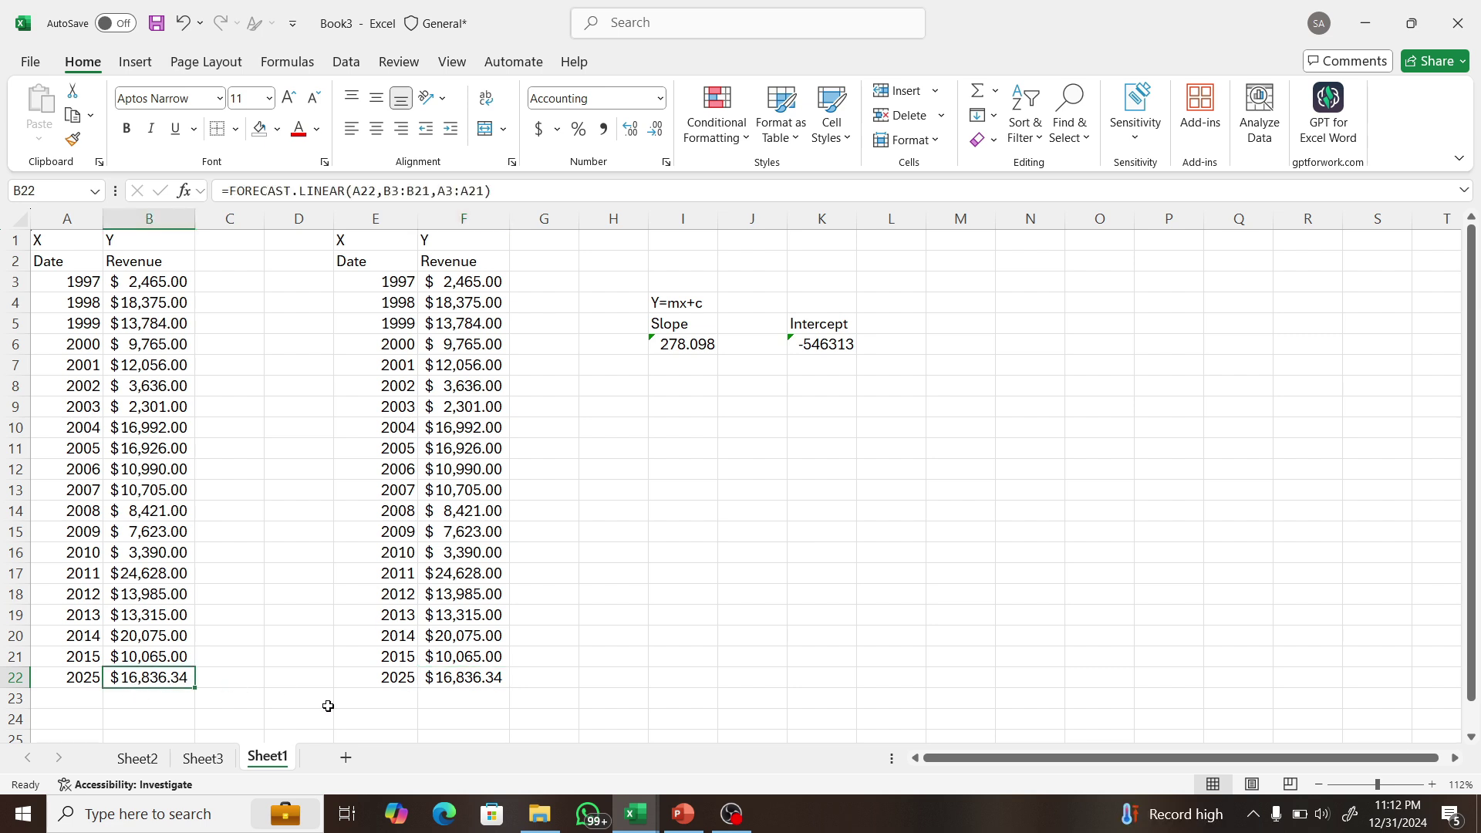
pyautogui.click(493, 680)
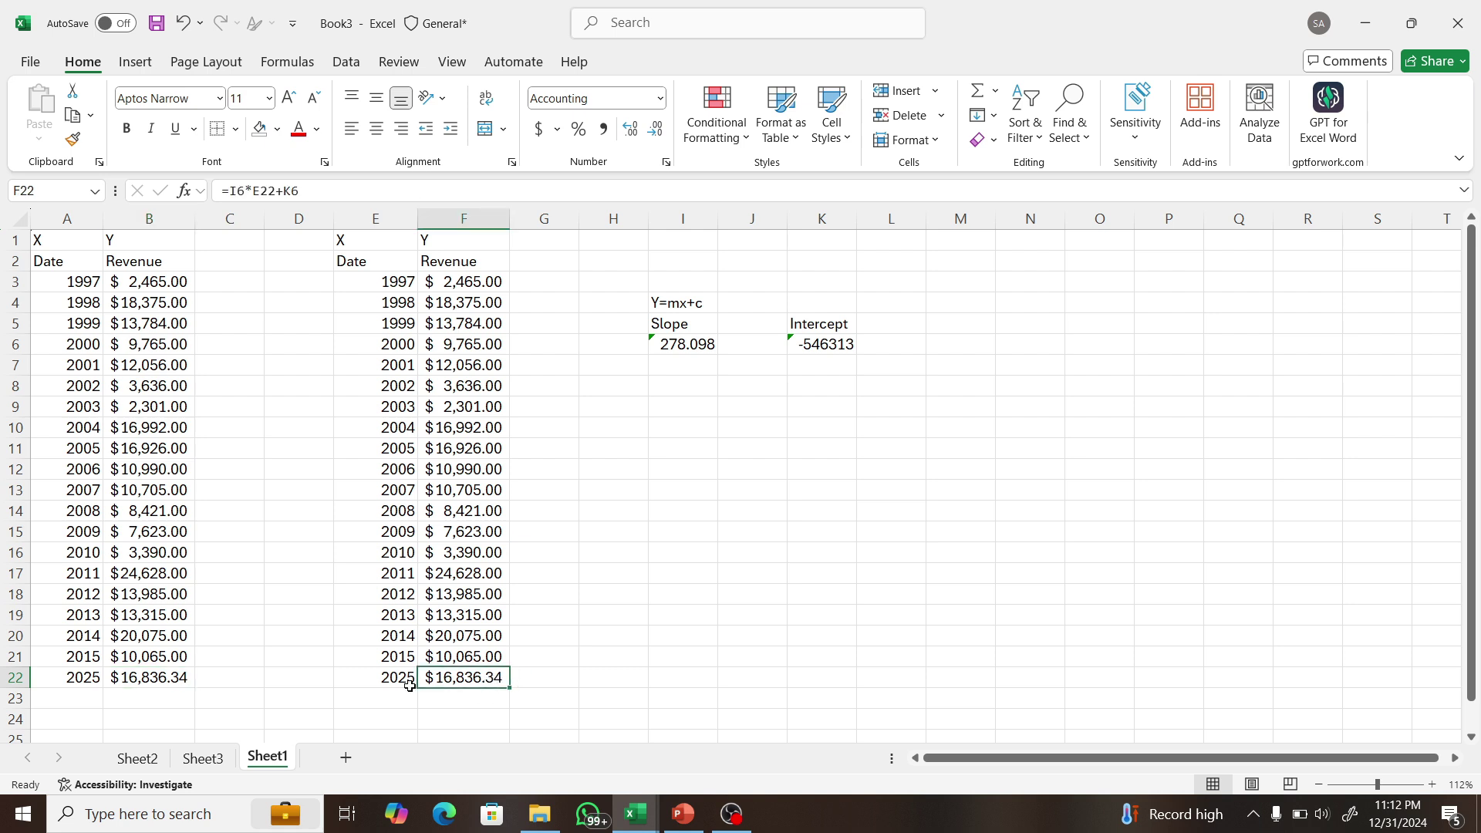